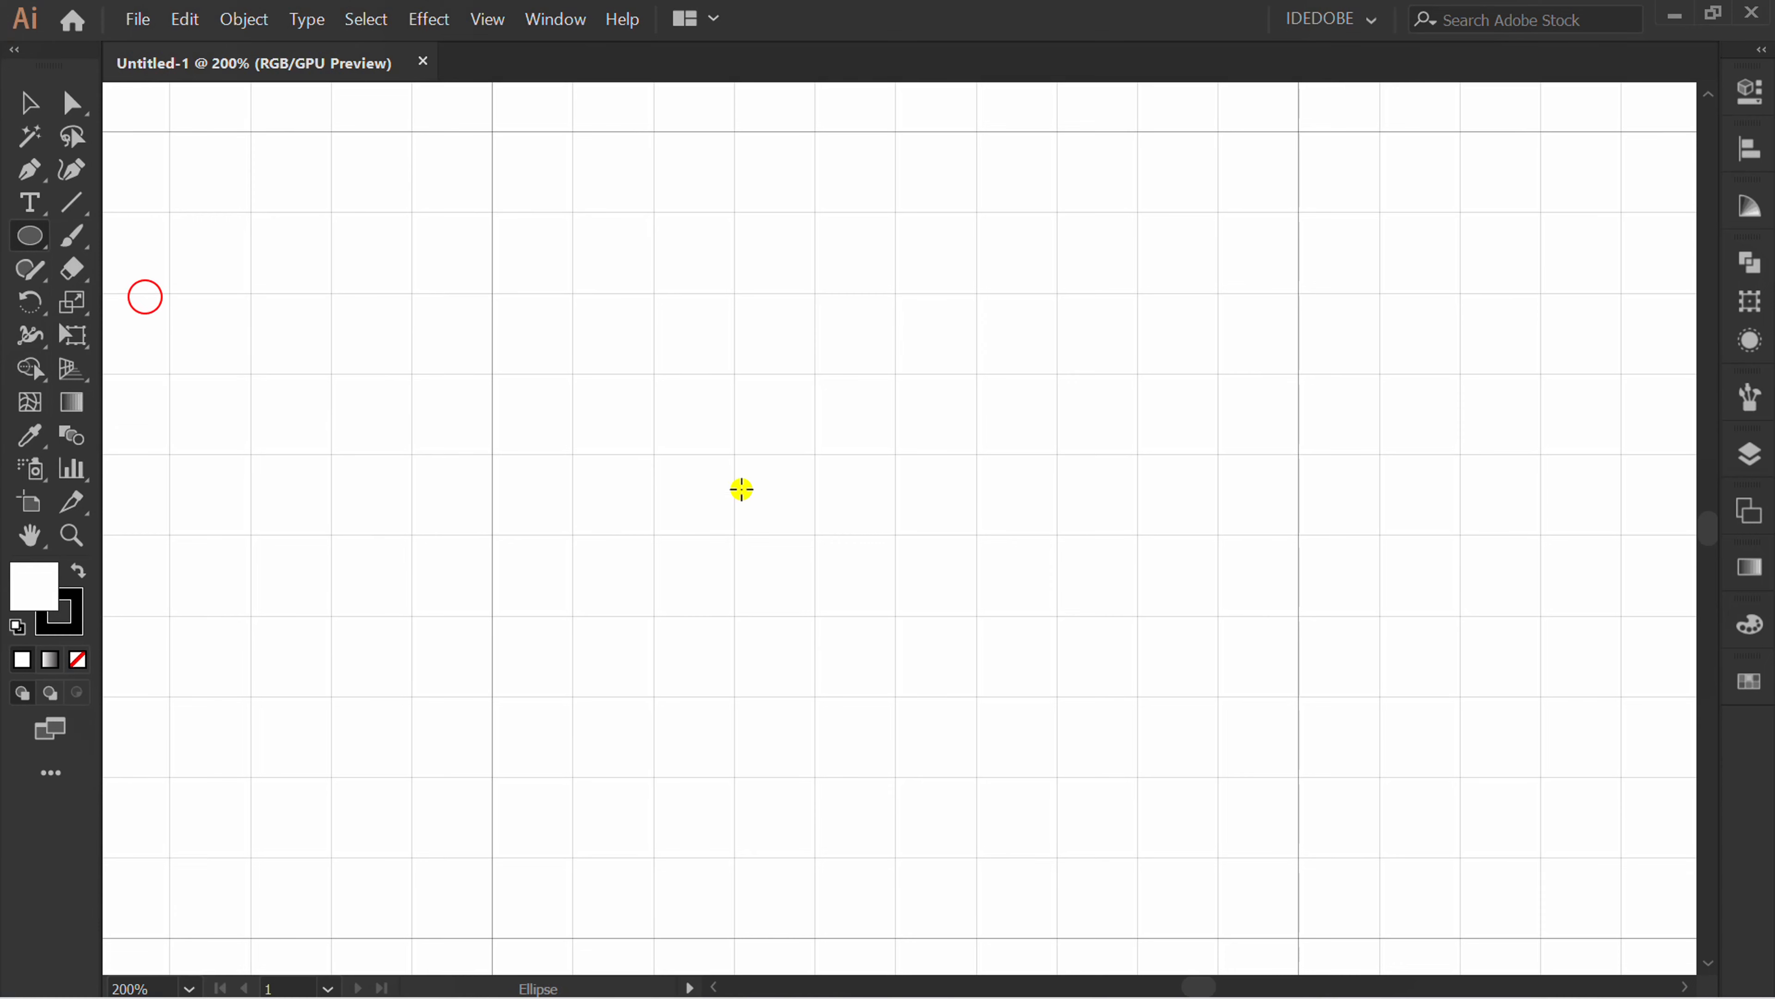
# Draw a circle with a black outline and no fill, and add a smaller circle centred on its top point.
pyautogui.moveTo(896, 374); pyautogui.dragTo(948, 442)
pyautogui.press('d')
pyautogui.scroll(3, 923, 275)
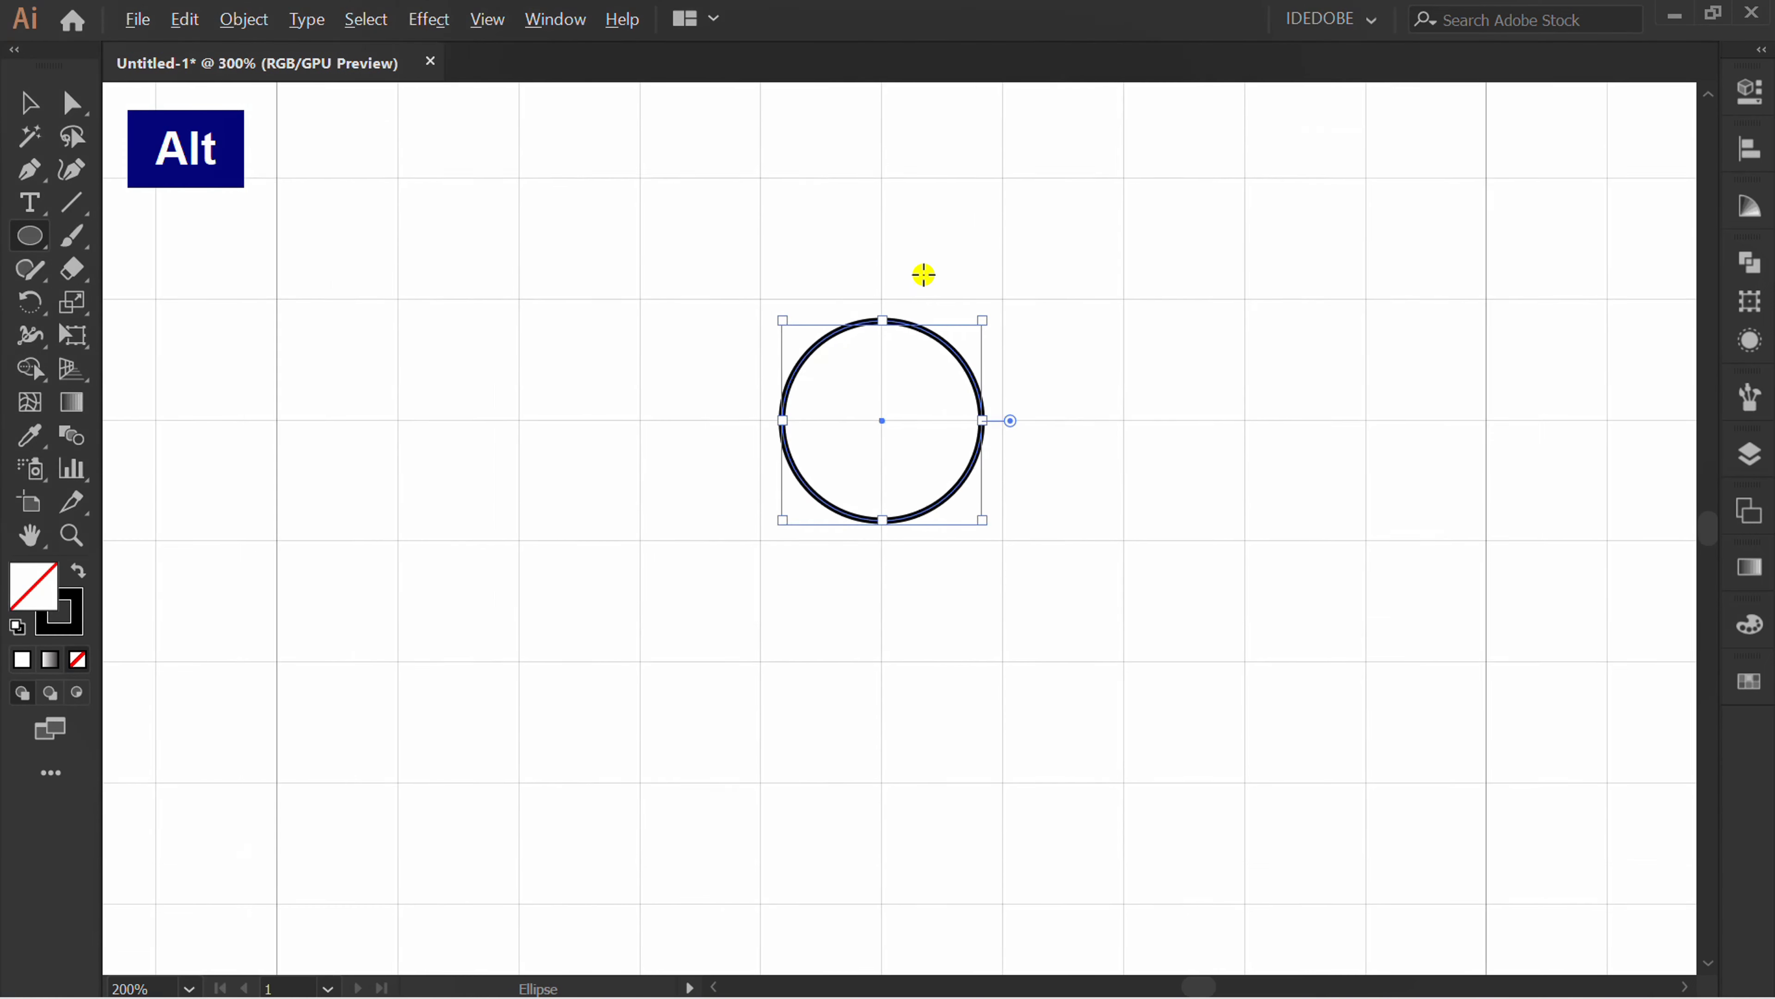
pyautogui.moveTo(824, 302)
pyautogui.mouseDown()
pyautogui.moveTo(879, 349)
pyautogui.moveTo(842, 378)
pyautogui.moveTo(912, 447)
pyautogui.mouseUp()
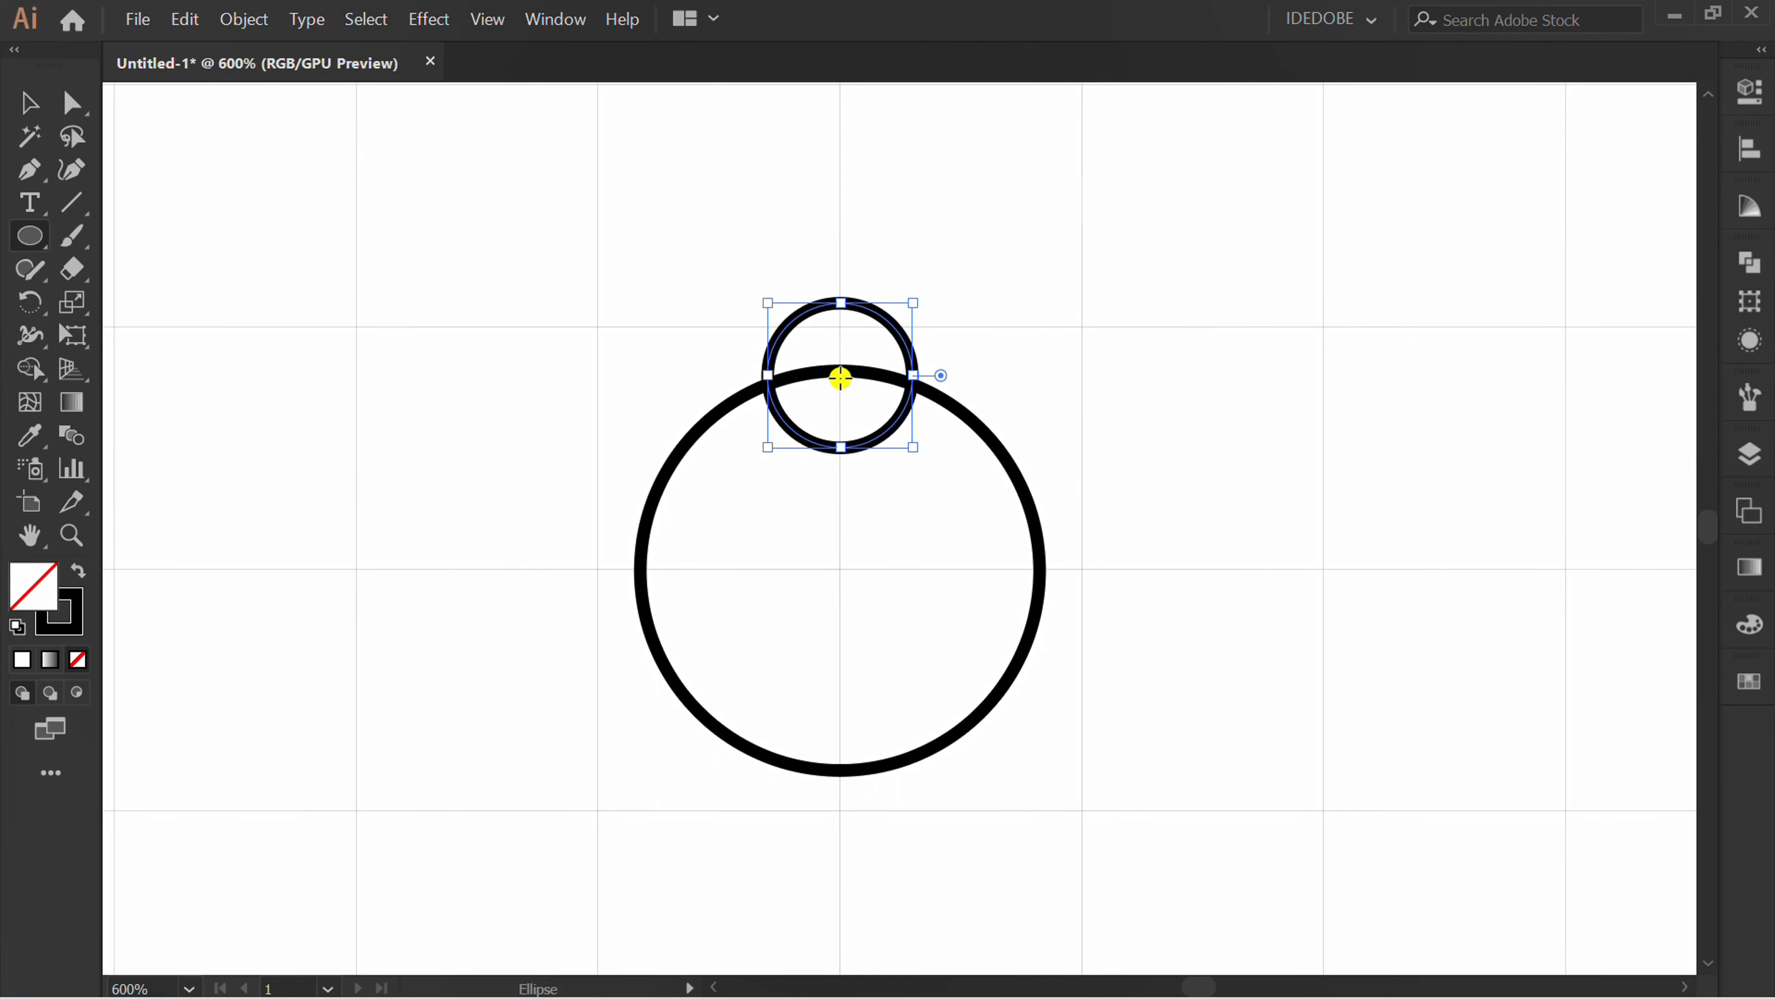
# Add an equal small circle at the large circle's upper left and reflect a copy of it to the upper right.
pyautogui.moveTo(844, 378); pyautogui.dragTo(760, 430)
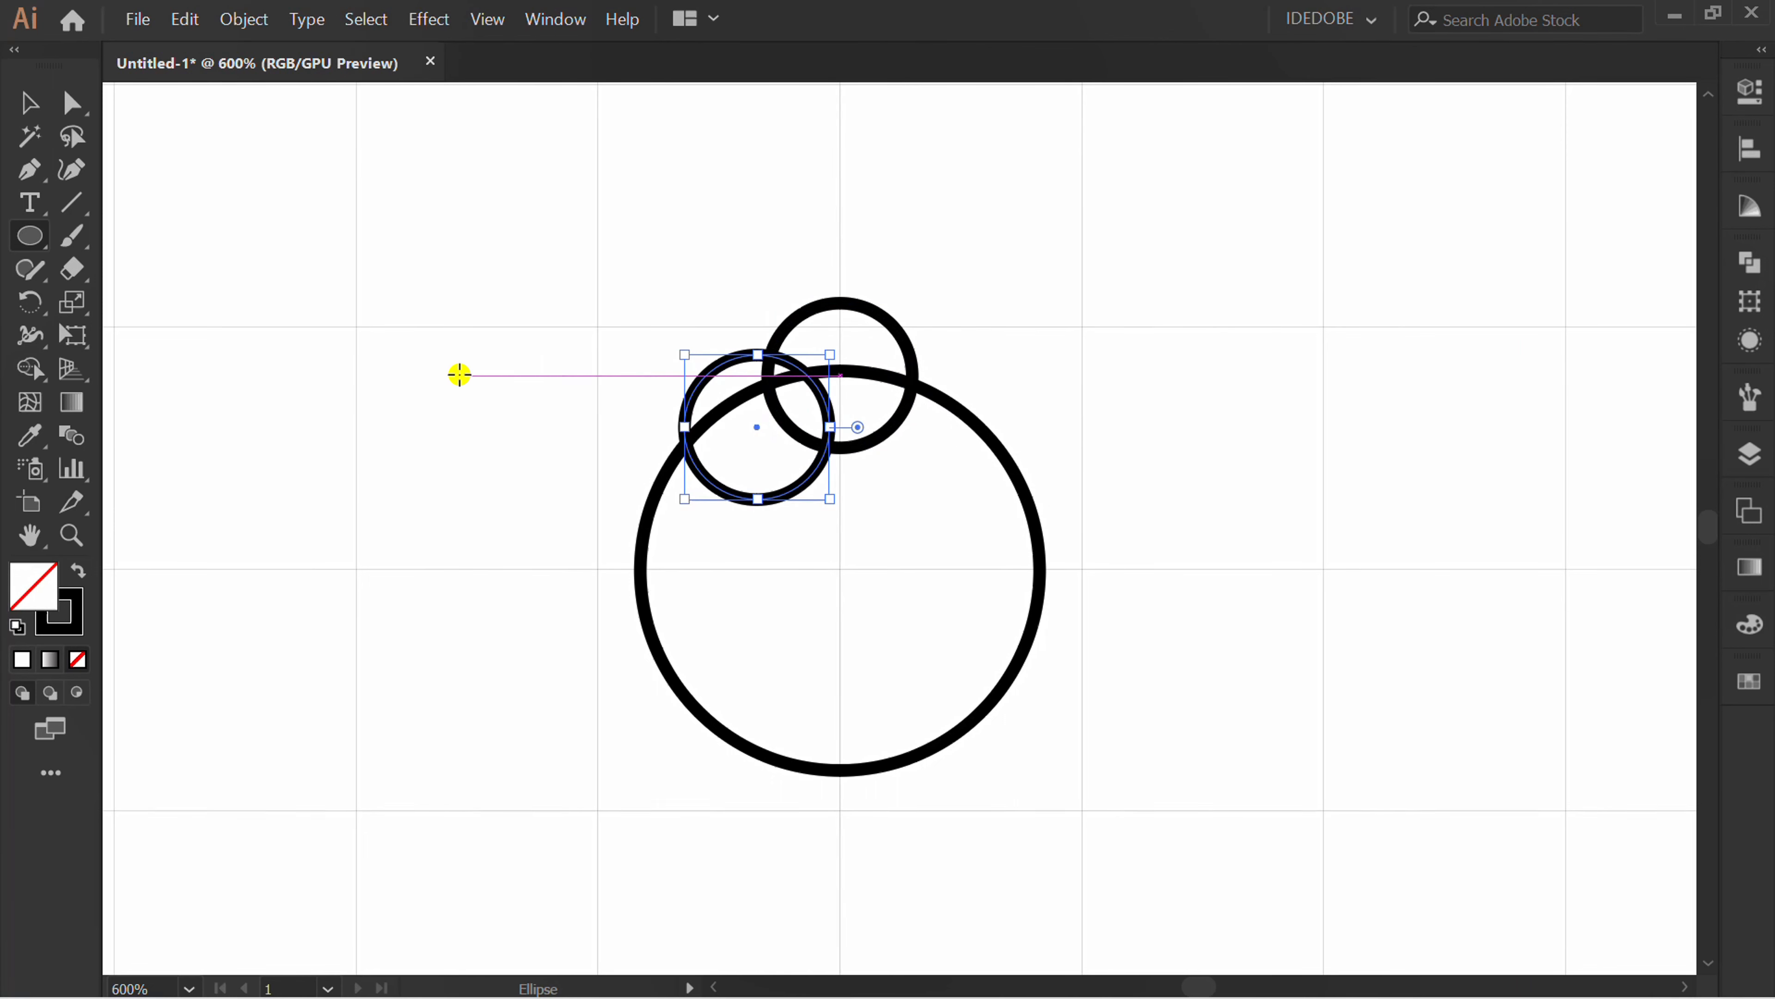
pyautogui.press('v')
pyautogui.click(561, 401)
pyautogui.moveTo(695, 360); pyautogui.dragTo(660, 385)
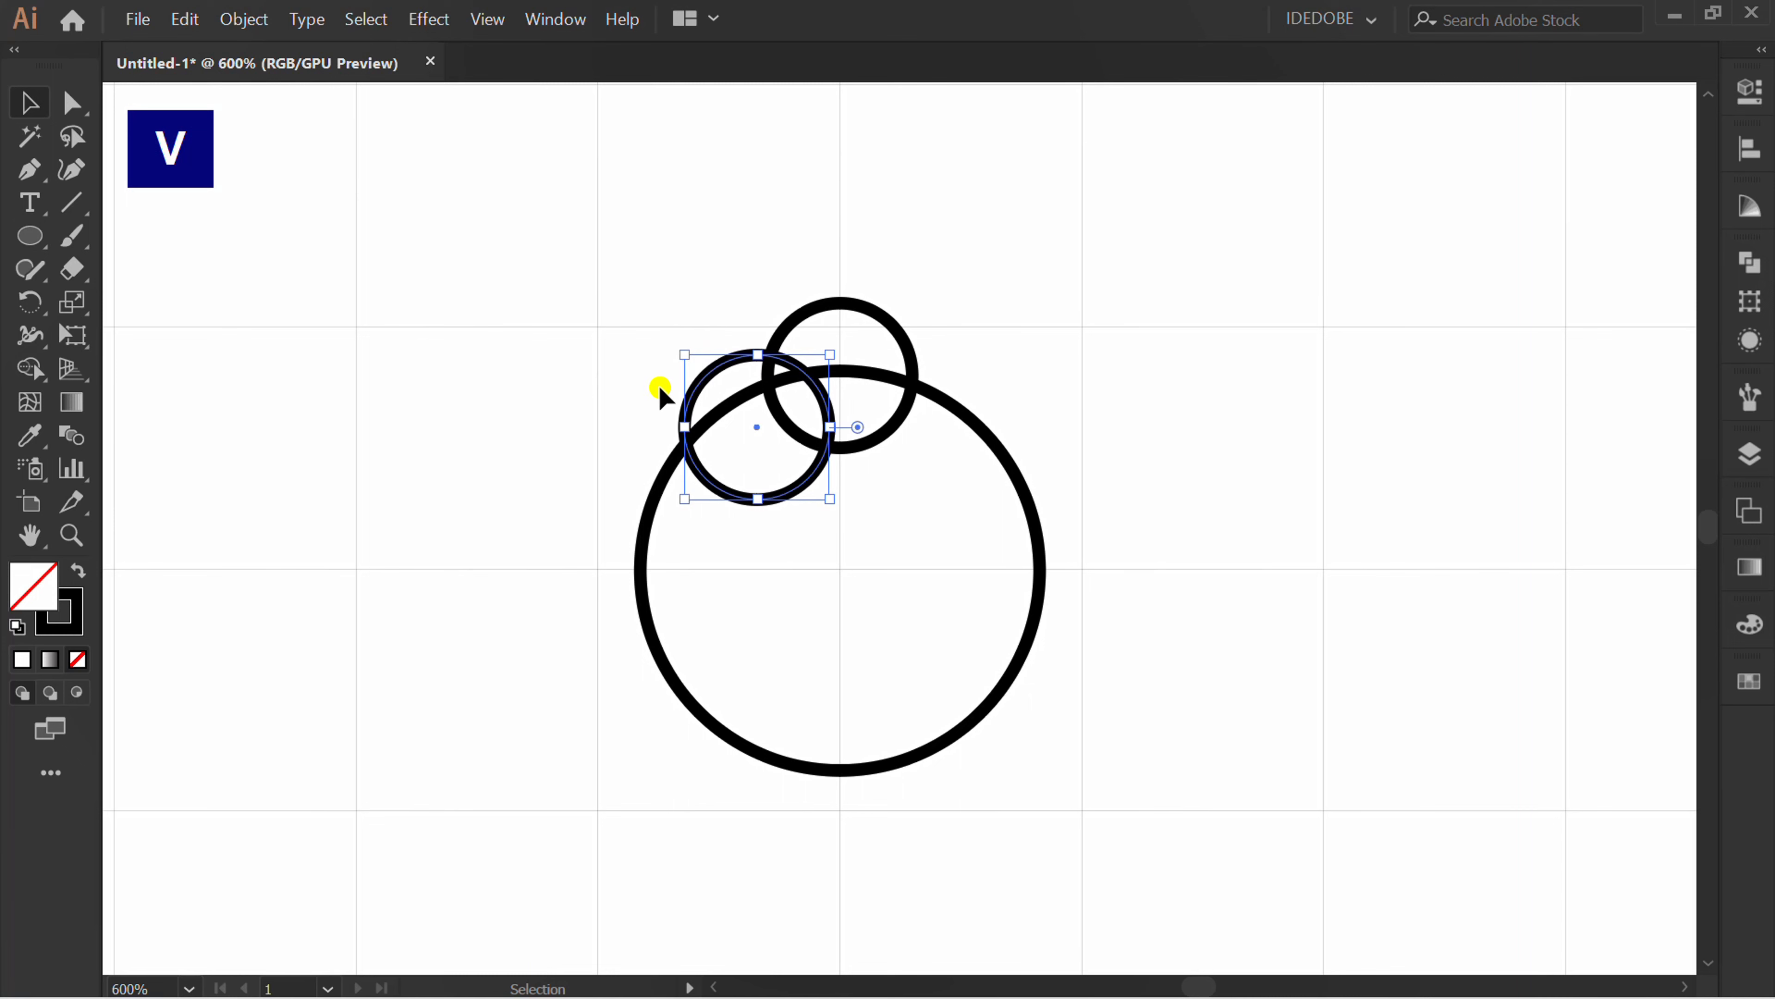
pyautogui.press('o')
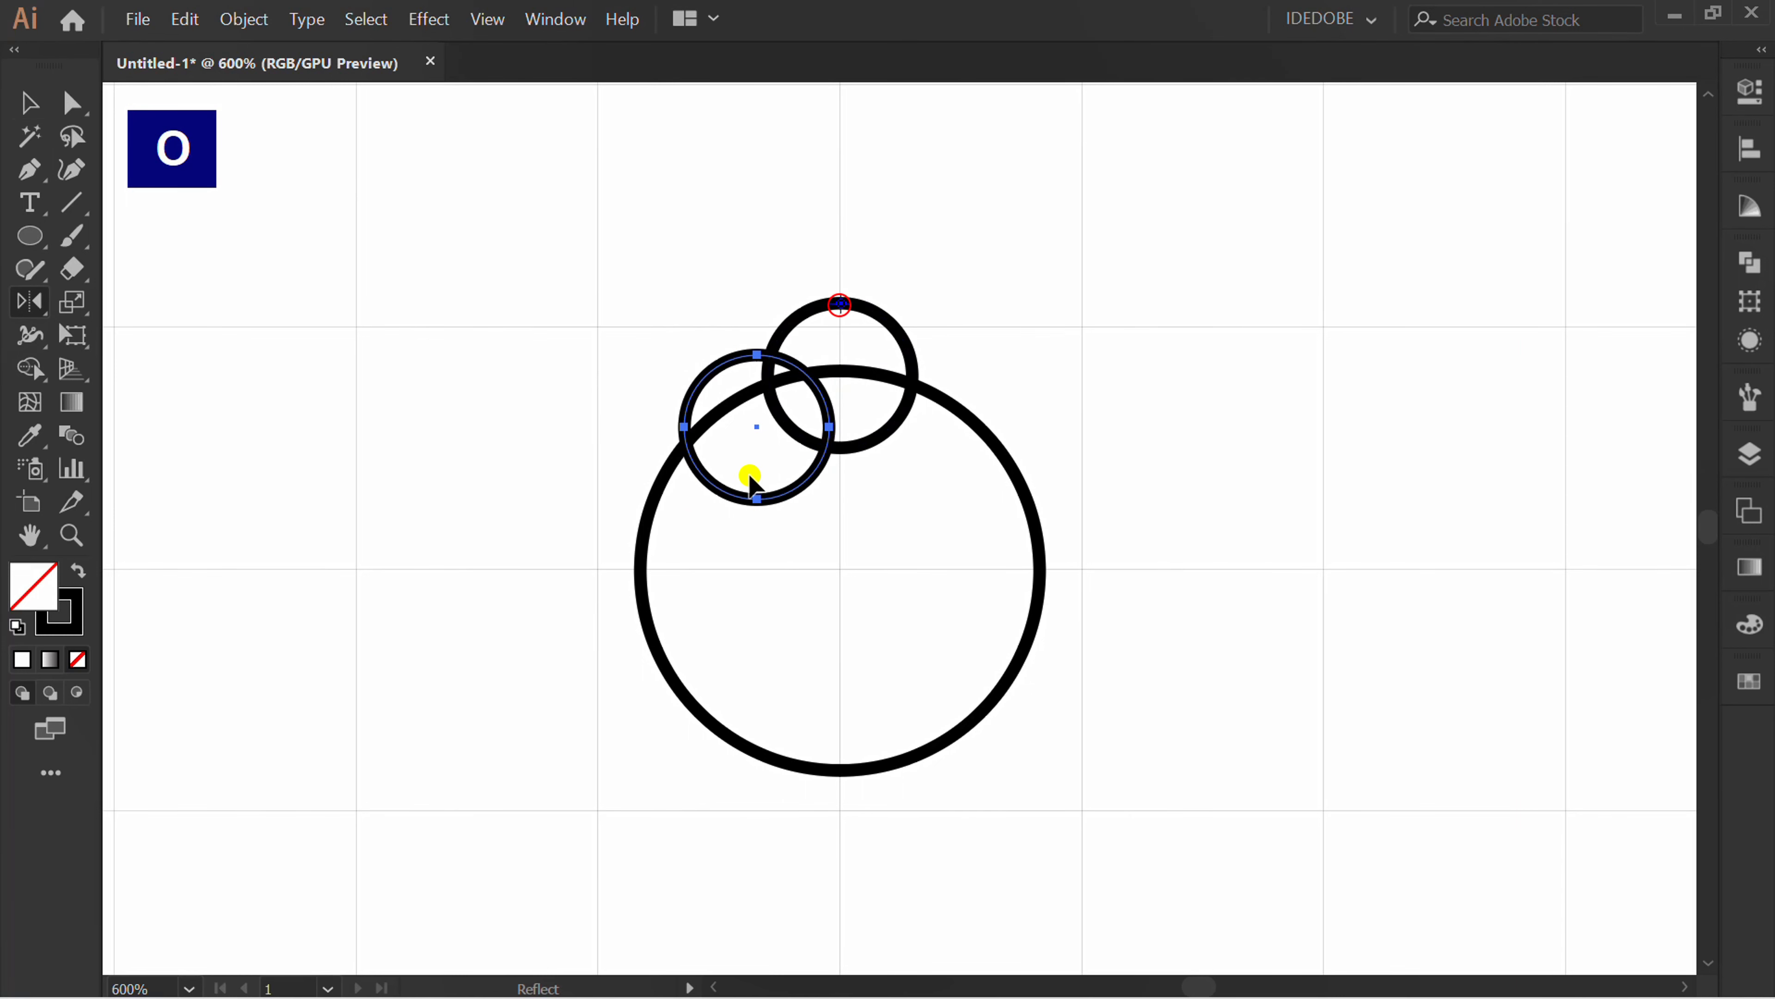
pyautogui.moveTo(752, 476); pyautogui.dragTo(902, 477)
# Unite the large circle and the three small circles into one outline with Pathfinder.
pyautogui.press('v')
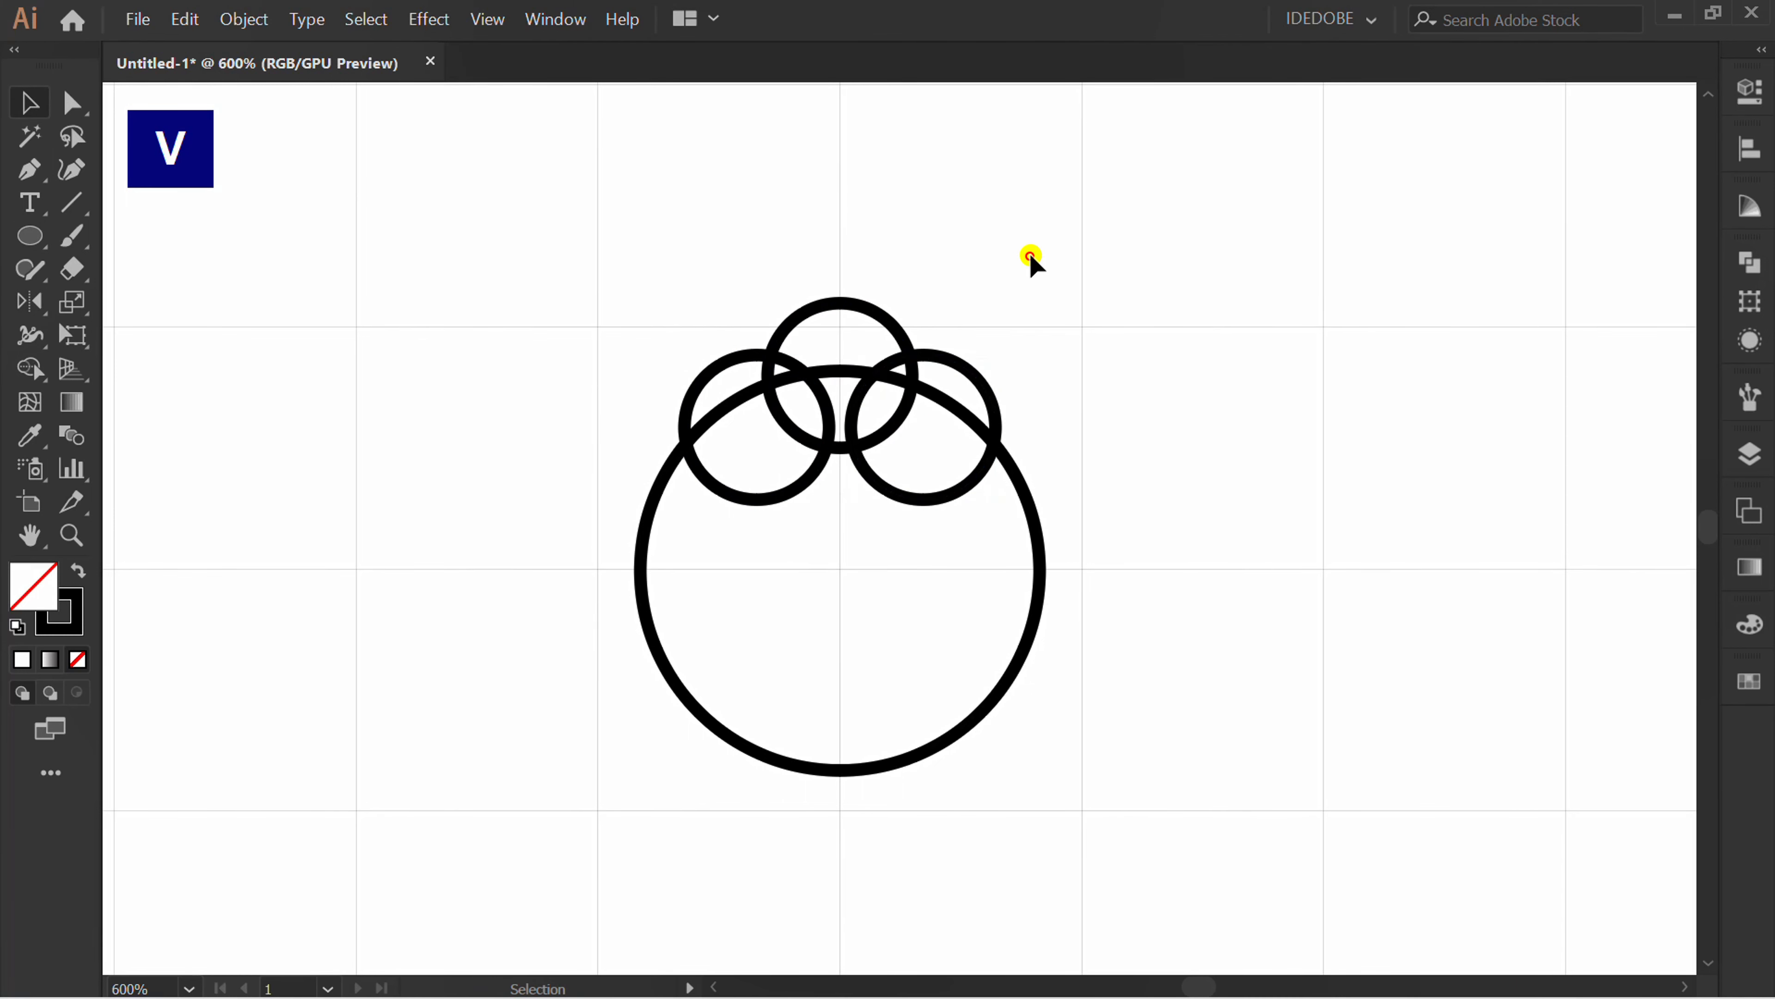
pyautogui.moveTo(1041, 218); pyautogui.dragTo(601, 563)
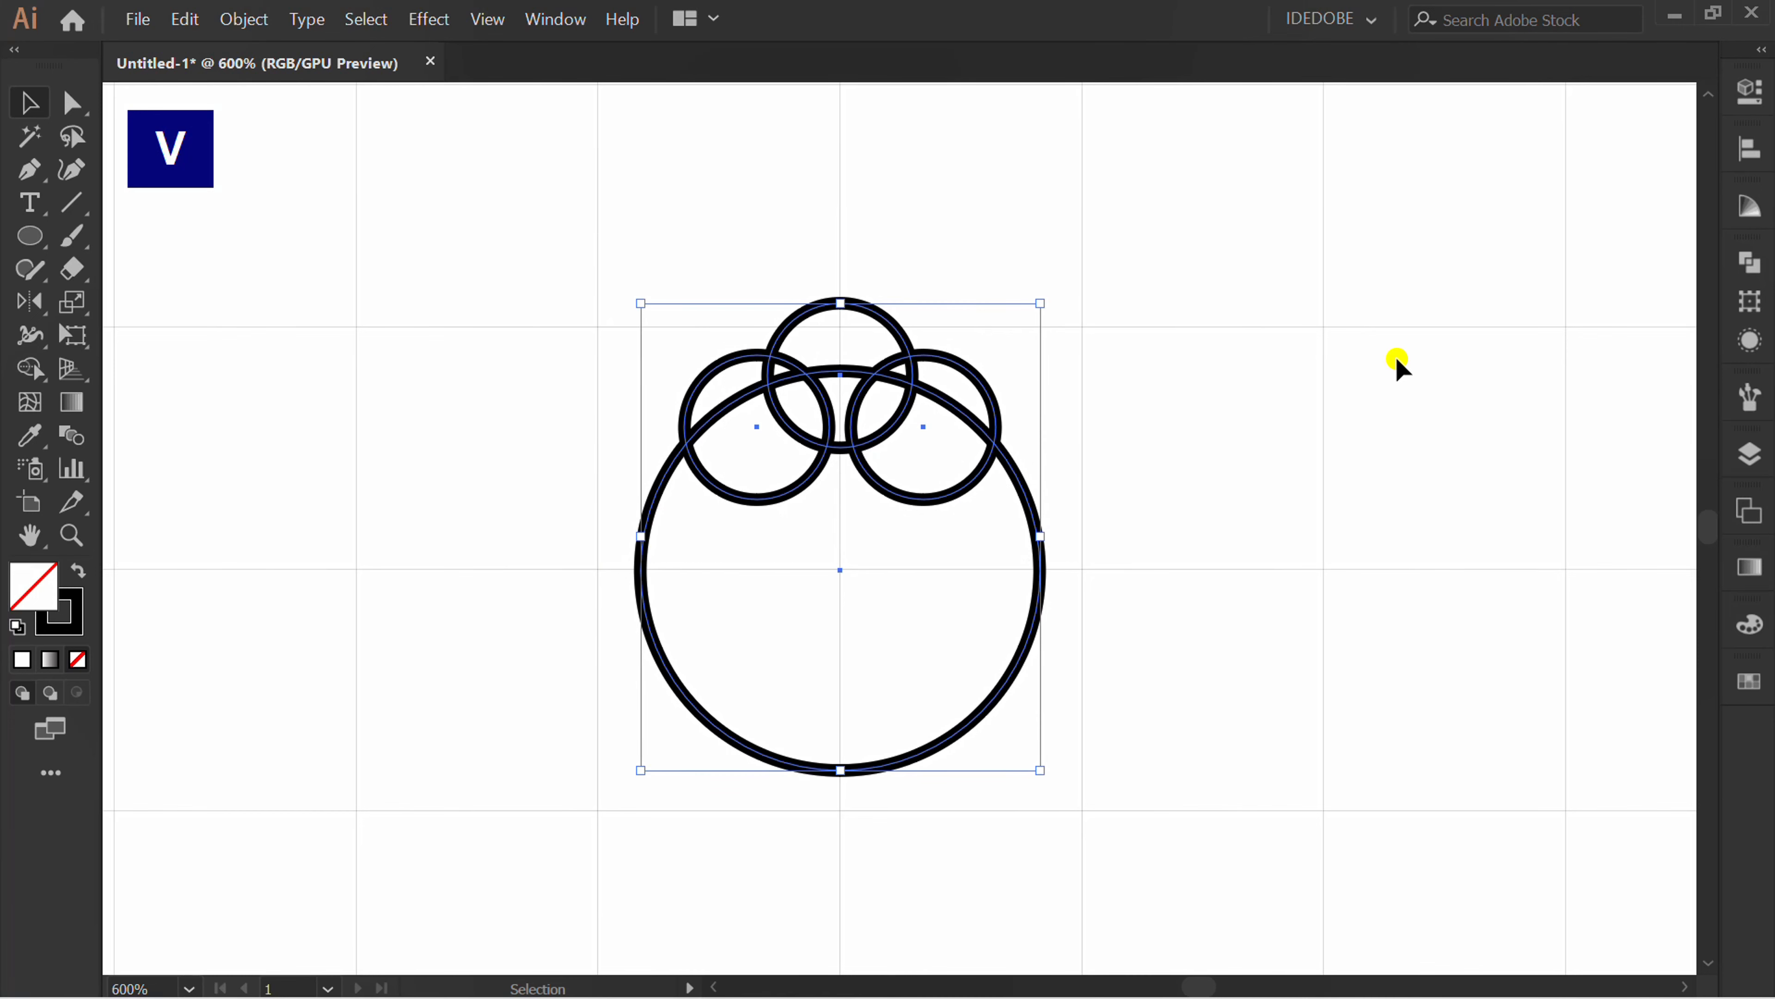
pyautogui.click(1749, 262)
pyautogui.click(1443, 327)
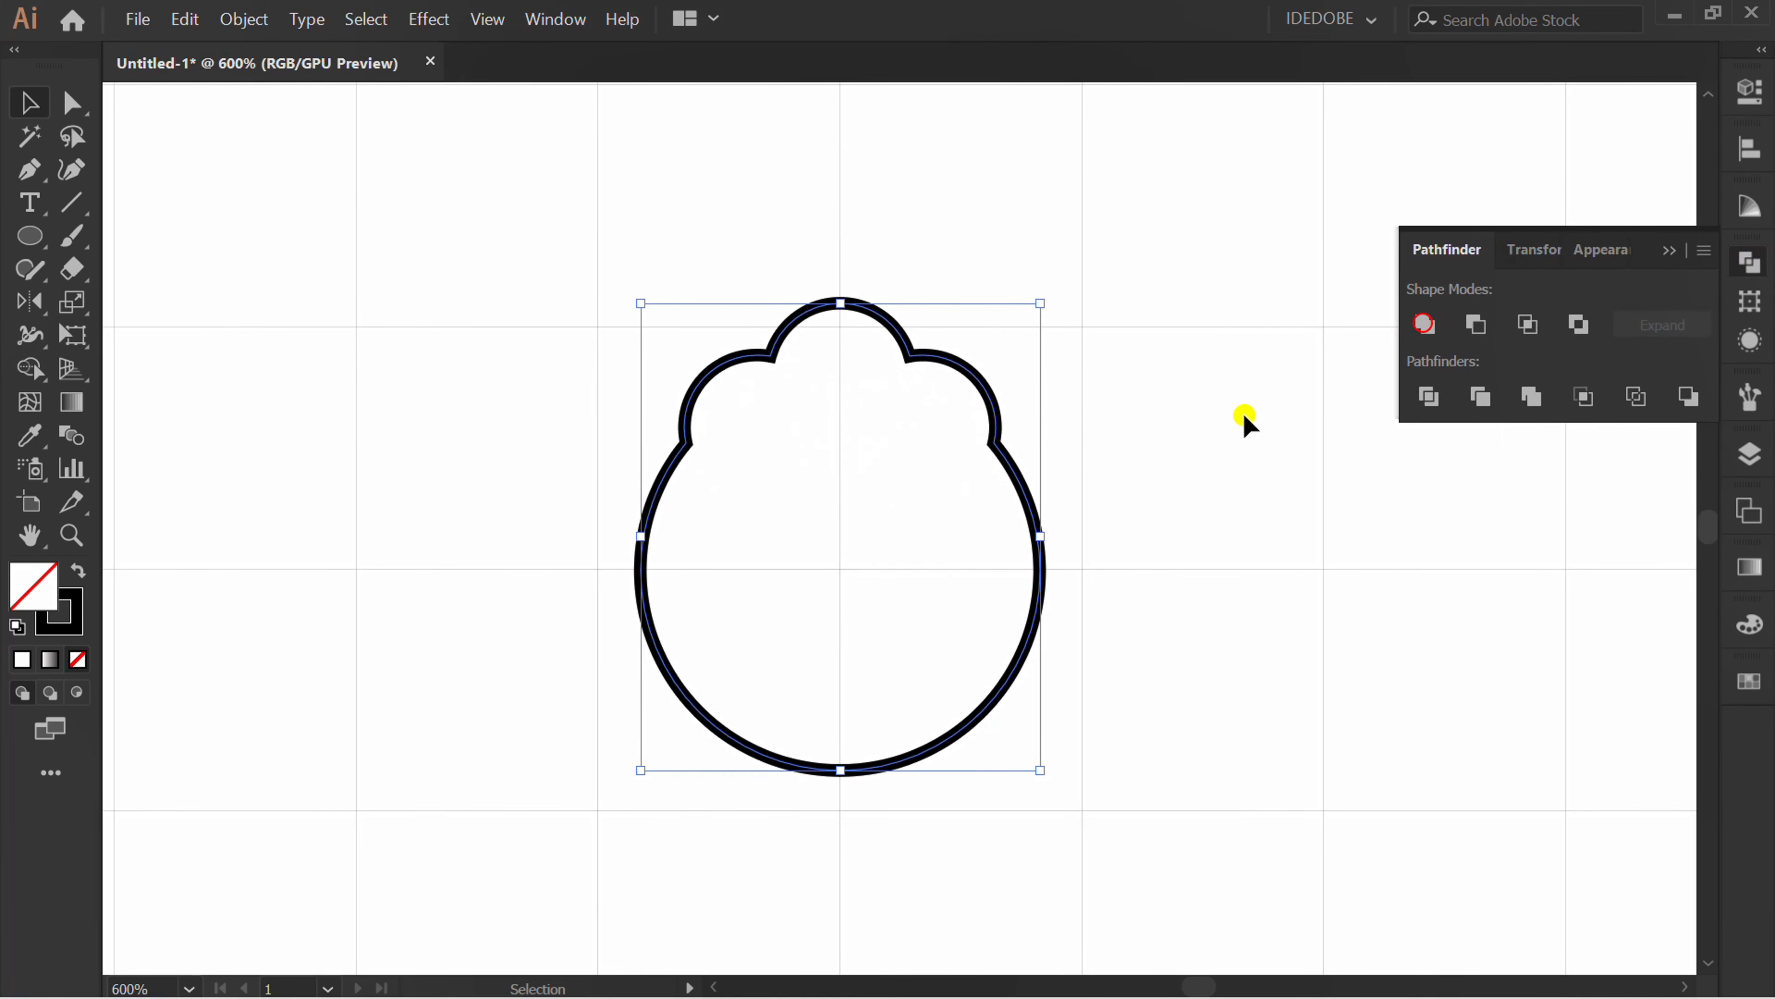
pyautogui.click(1145, 478)
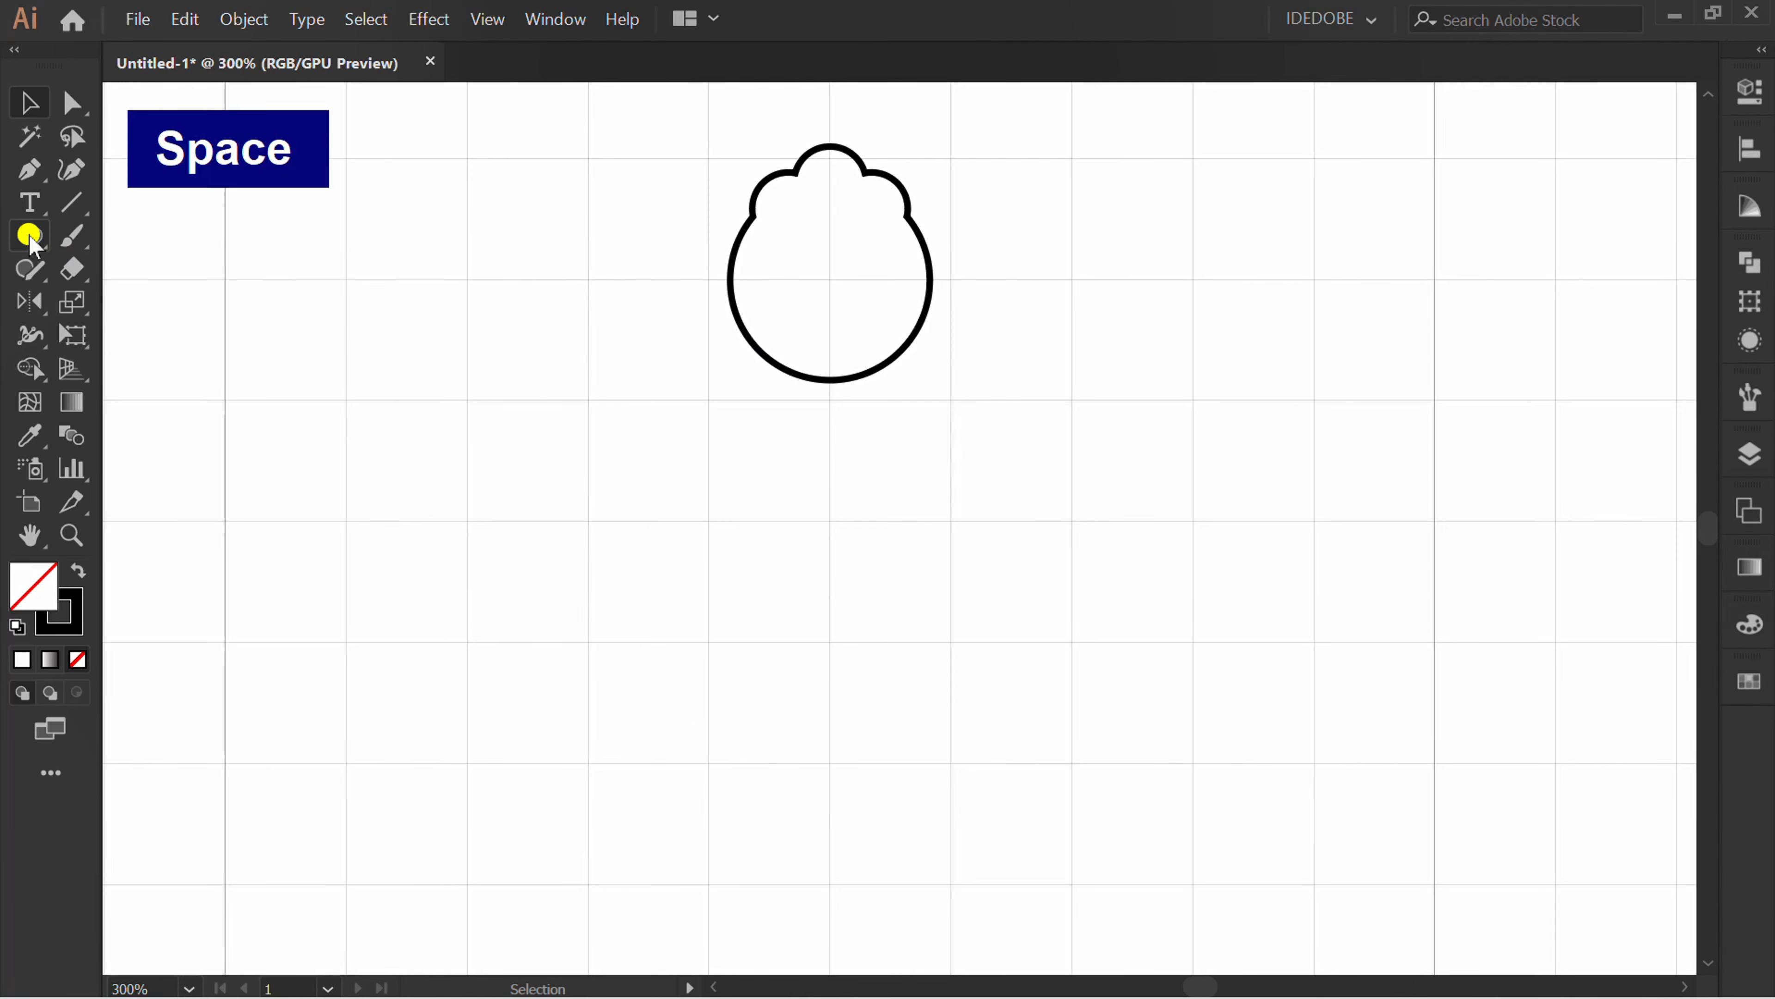
# Draw a tall narrow ellipse centred below the lobed head shape, with its top overlapping the head's lower edge.
pyautogui.moveTo(29, 236); pyautogui.dragTo(139, 301)
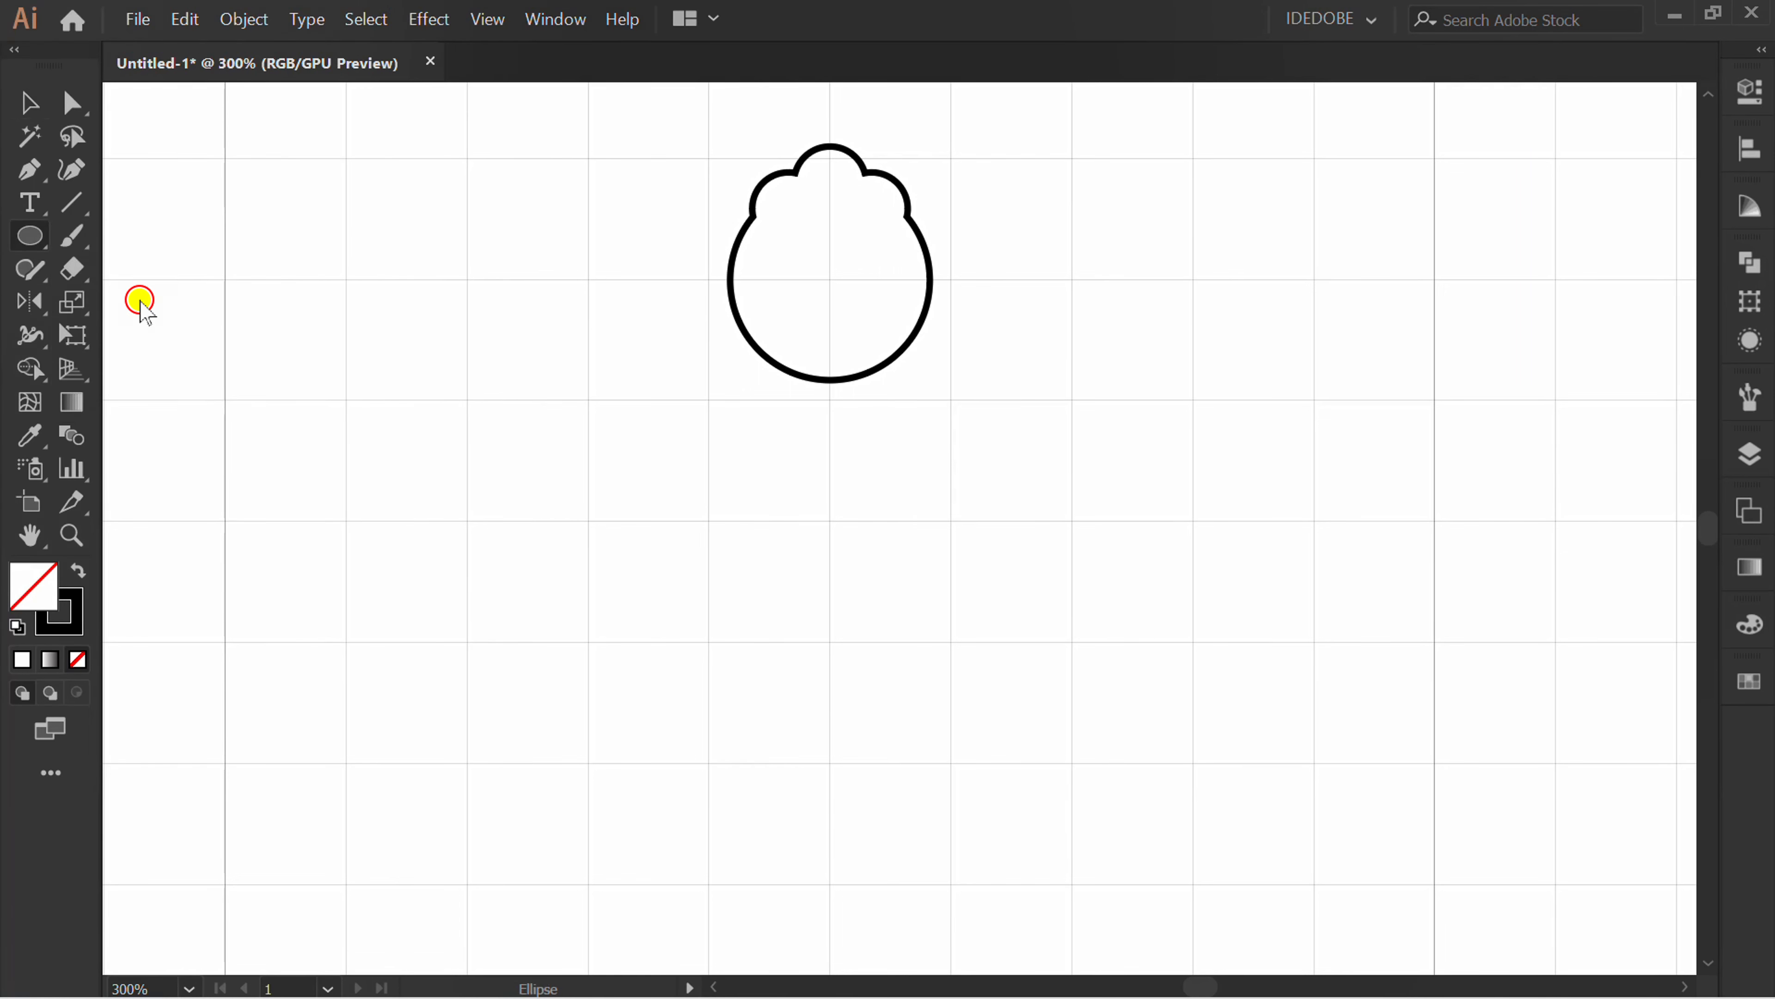
pyautogui.moveTo(830, 465)
pyautogui.mouseDown()
pyautogui.moveTo(888, 559)
pyautogui.moveTo(946, 581)
pyautogui.mouseUp()
pyautogui.moveTo(836, 579); pyautogui.dragTo(865, 883)
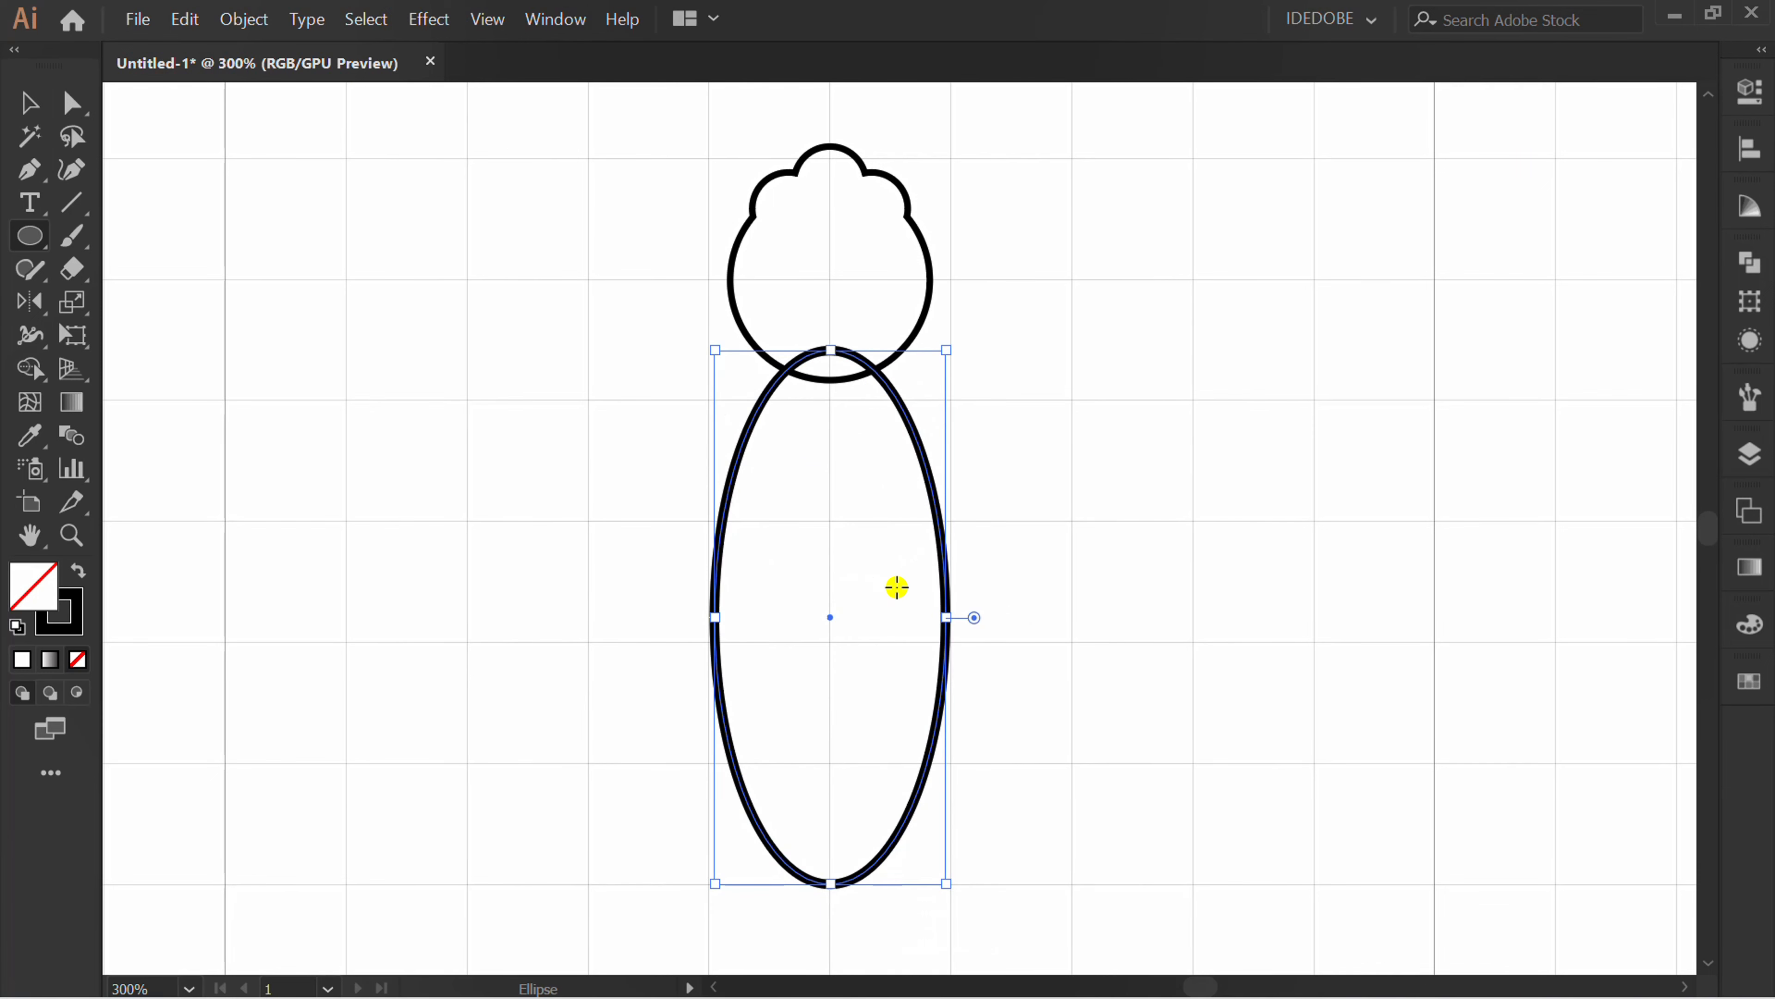
pyautogui.press('v')
pyautogui.click(566, 507)
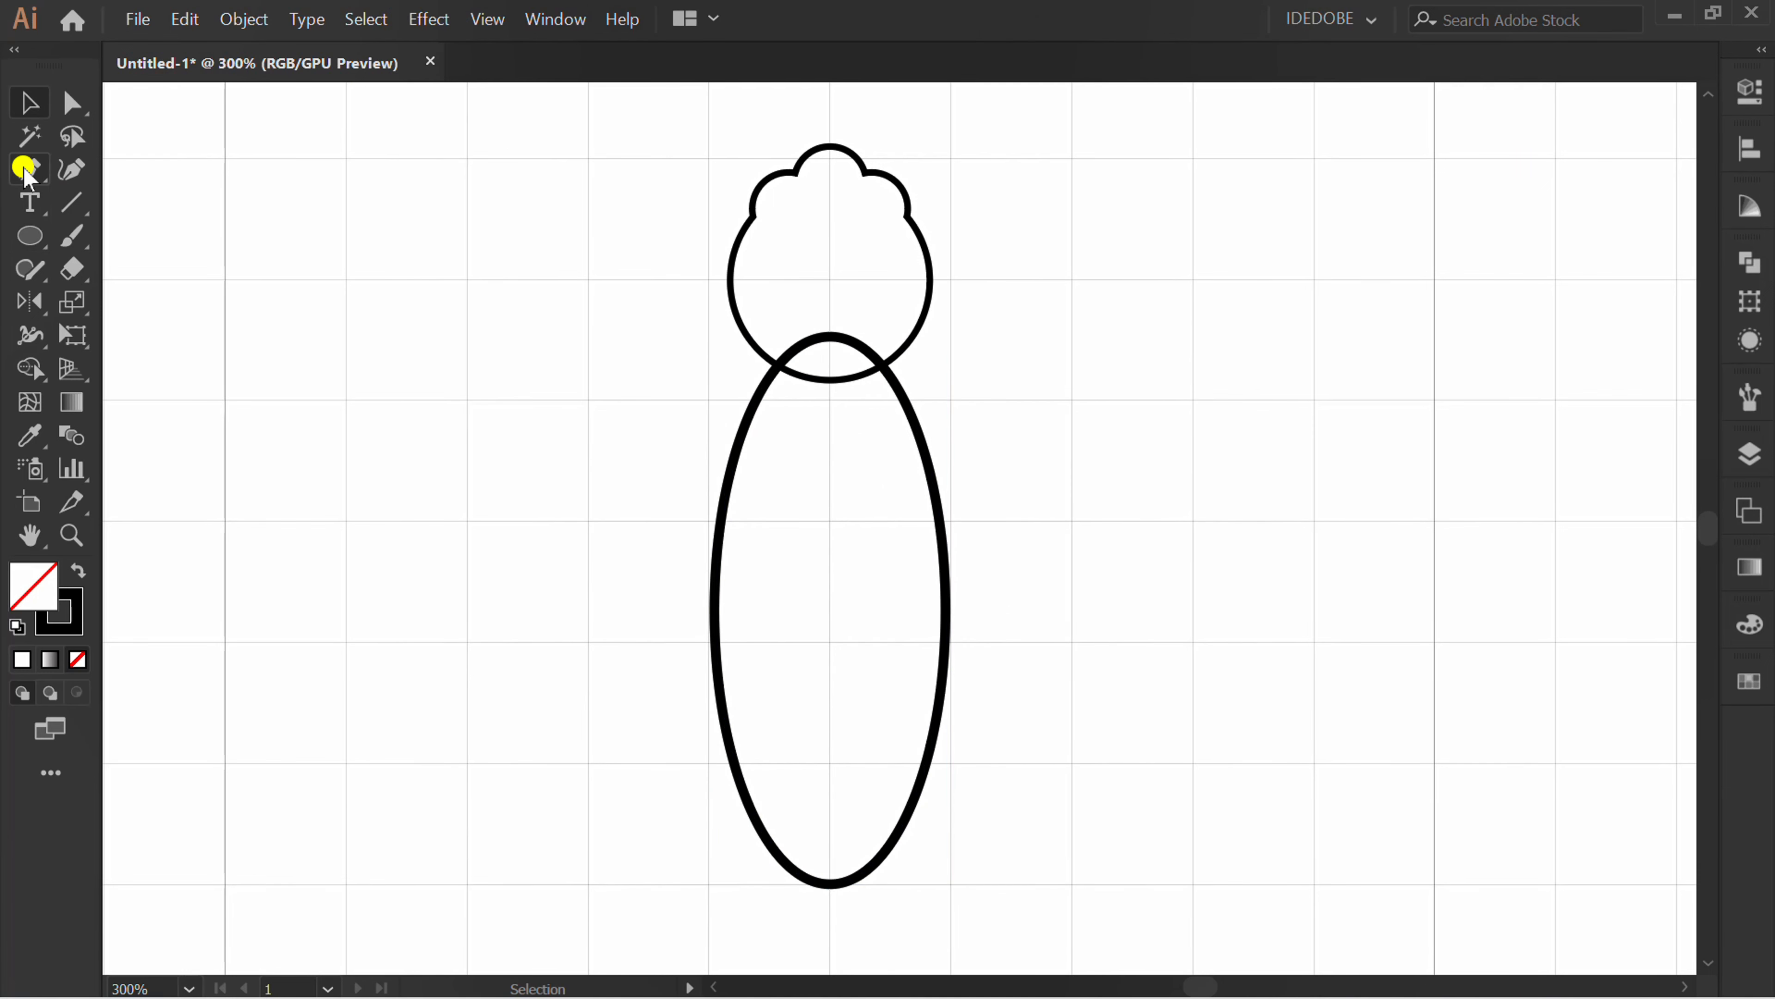
# Convert the tall ellipse's bottom anchor to a sharp corner and match its stroke to the head outline.
pyautogui.moveTo(25, 175); pyautogui.dragTo(177, 264)
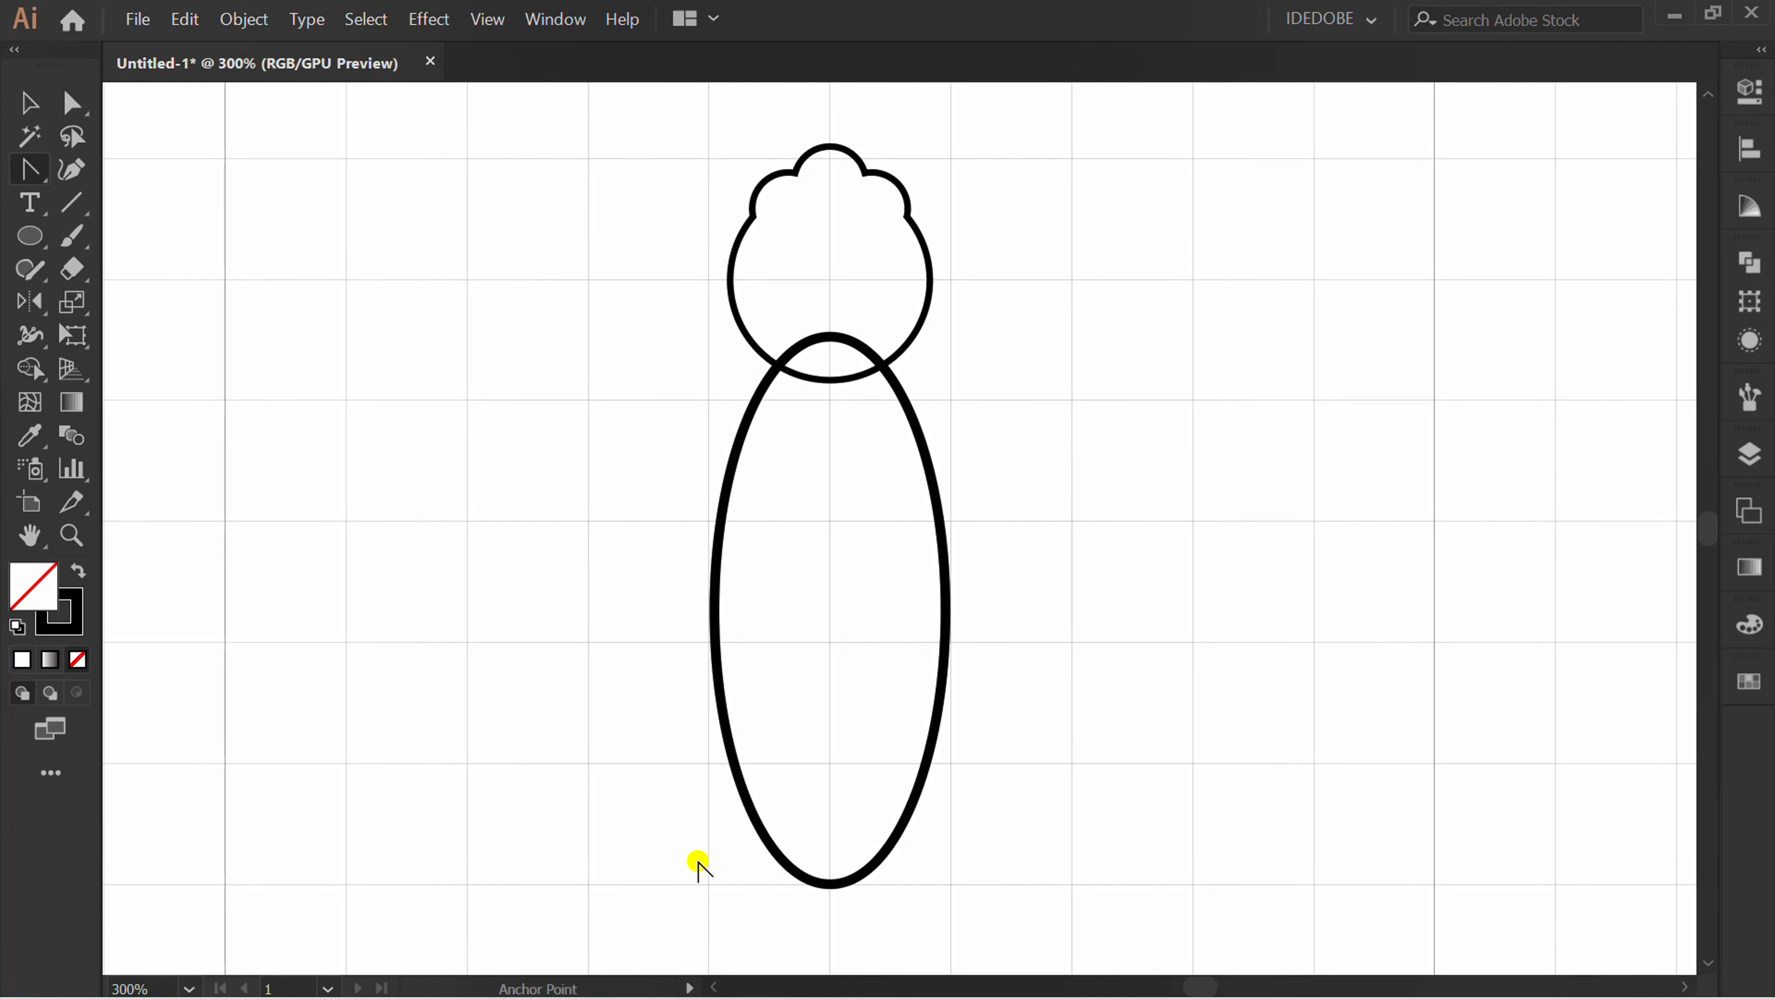
pyautogui.click(831, 885)
pyautogui.press('v')
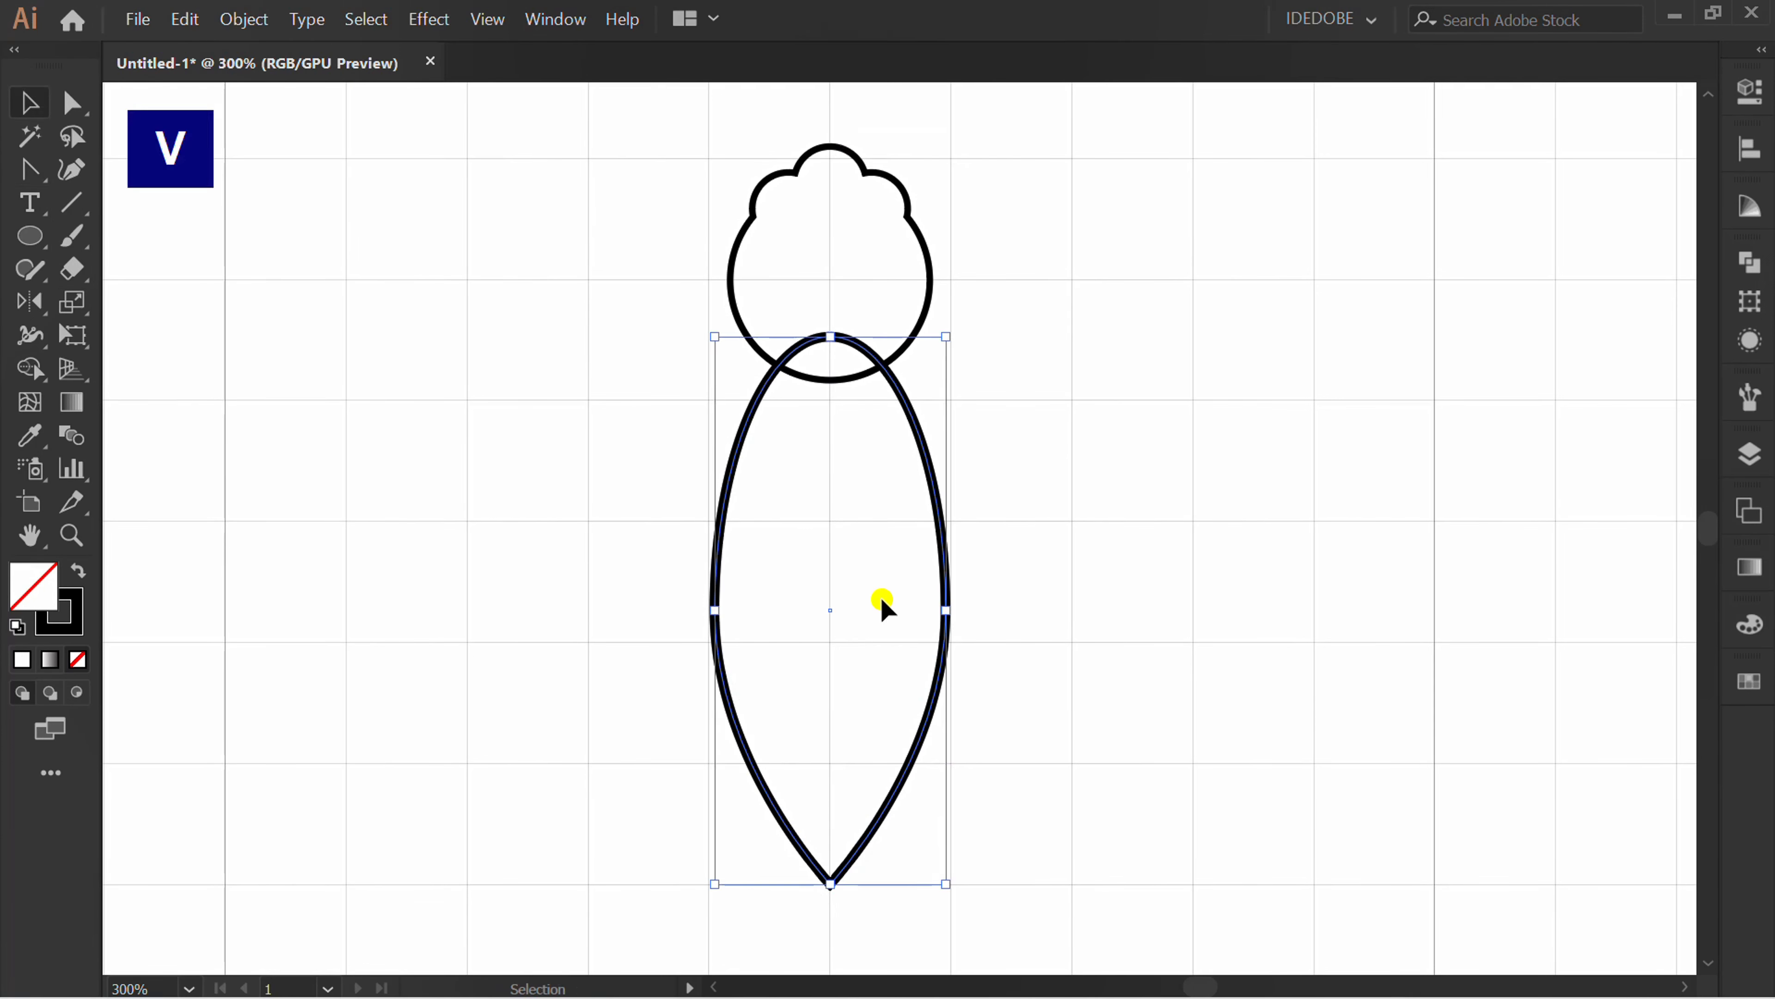
pyautogui.press('/')
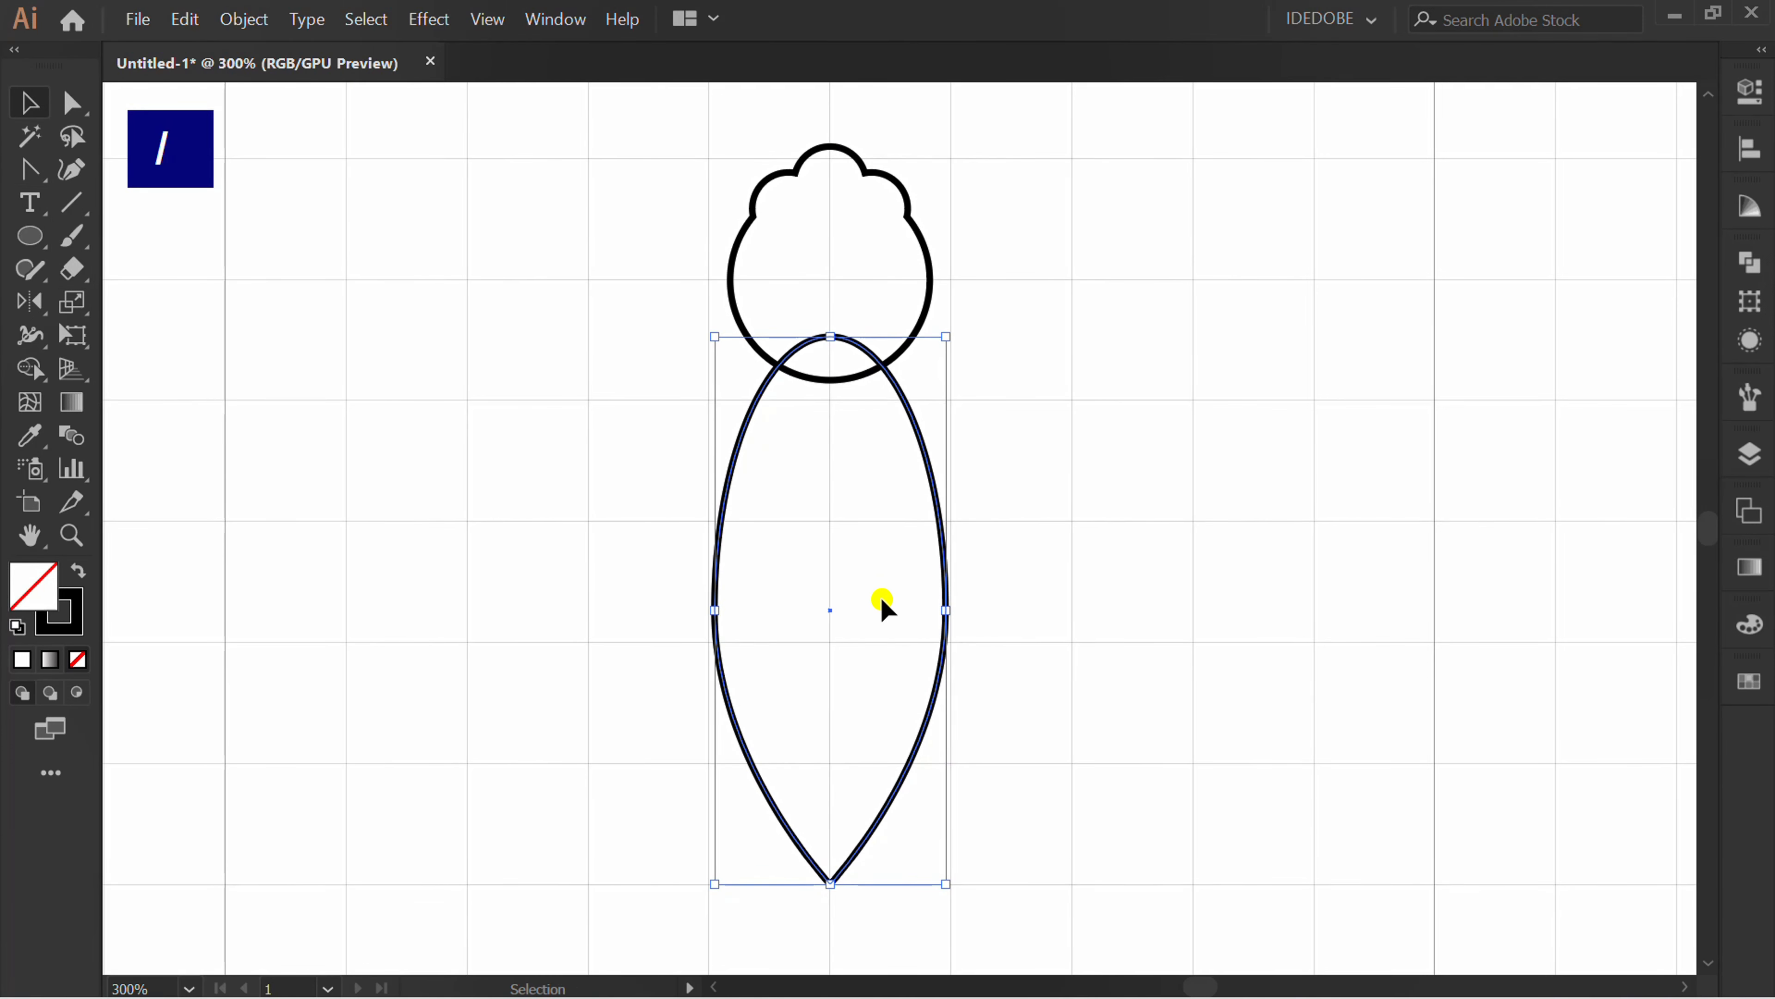
pyautogui.press('v')
# Isolate the pointed body path and draw a wide downward-bowed curve across the head, centred on the body's axis.
pyautogui.click(629, 542)
pyautogui.click(923, 482)
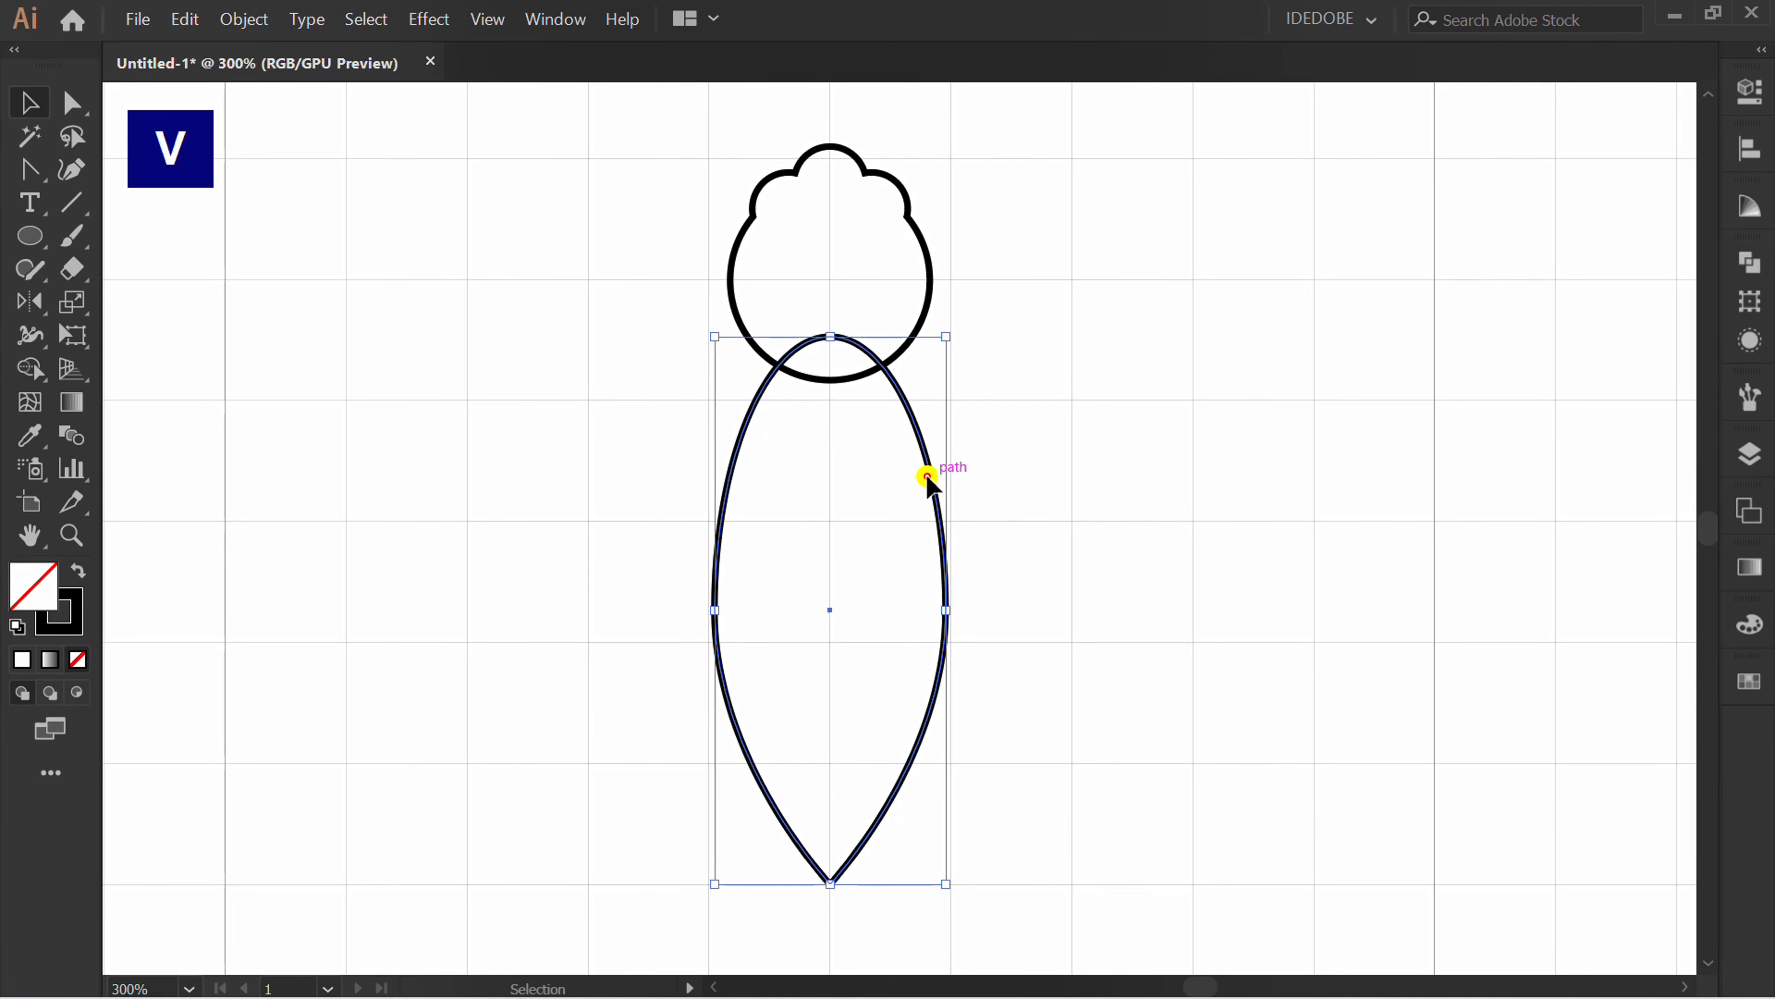
pyautogui.doubleClick(927, 478)
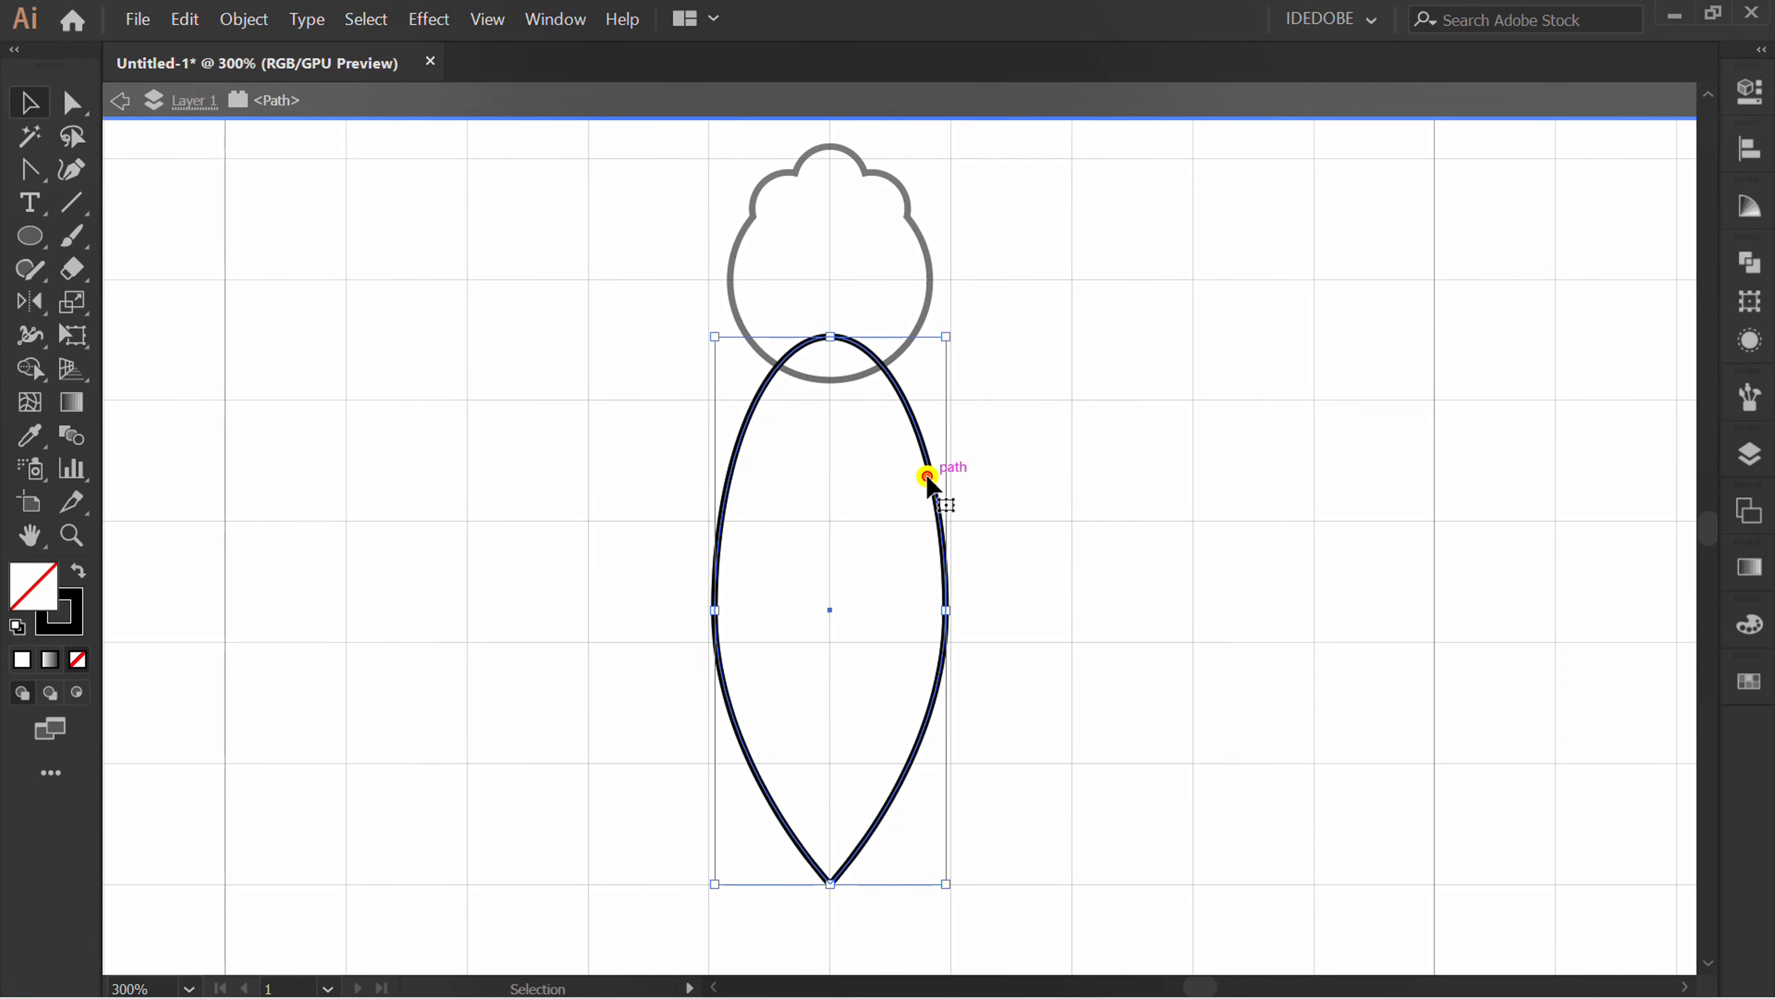
pyautogui.click(72, 170)
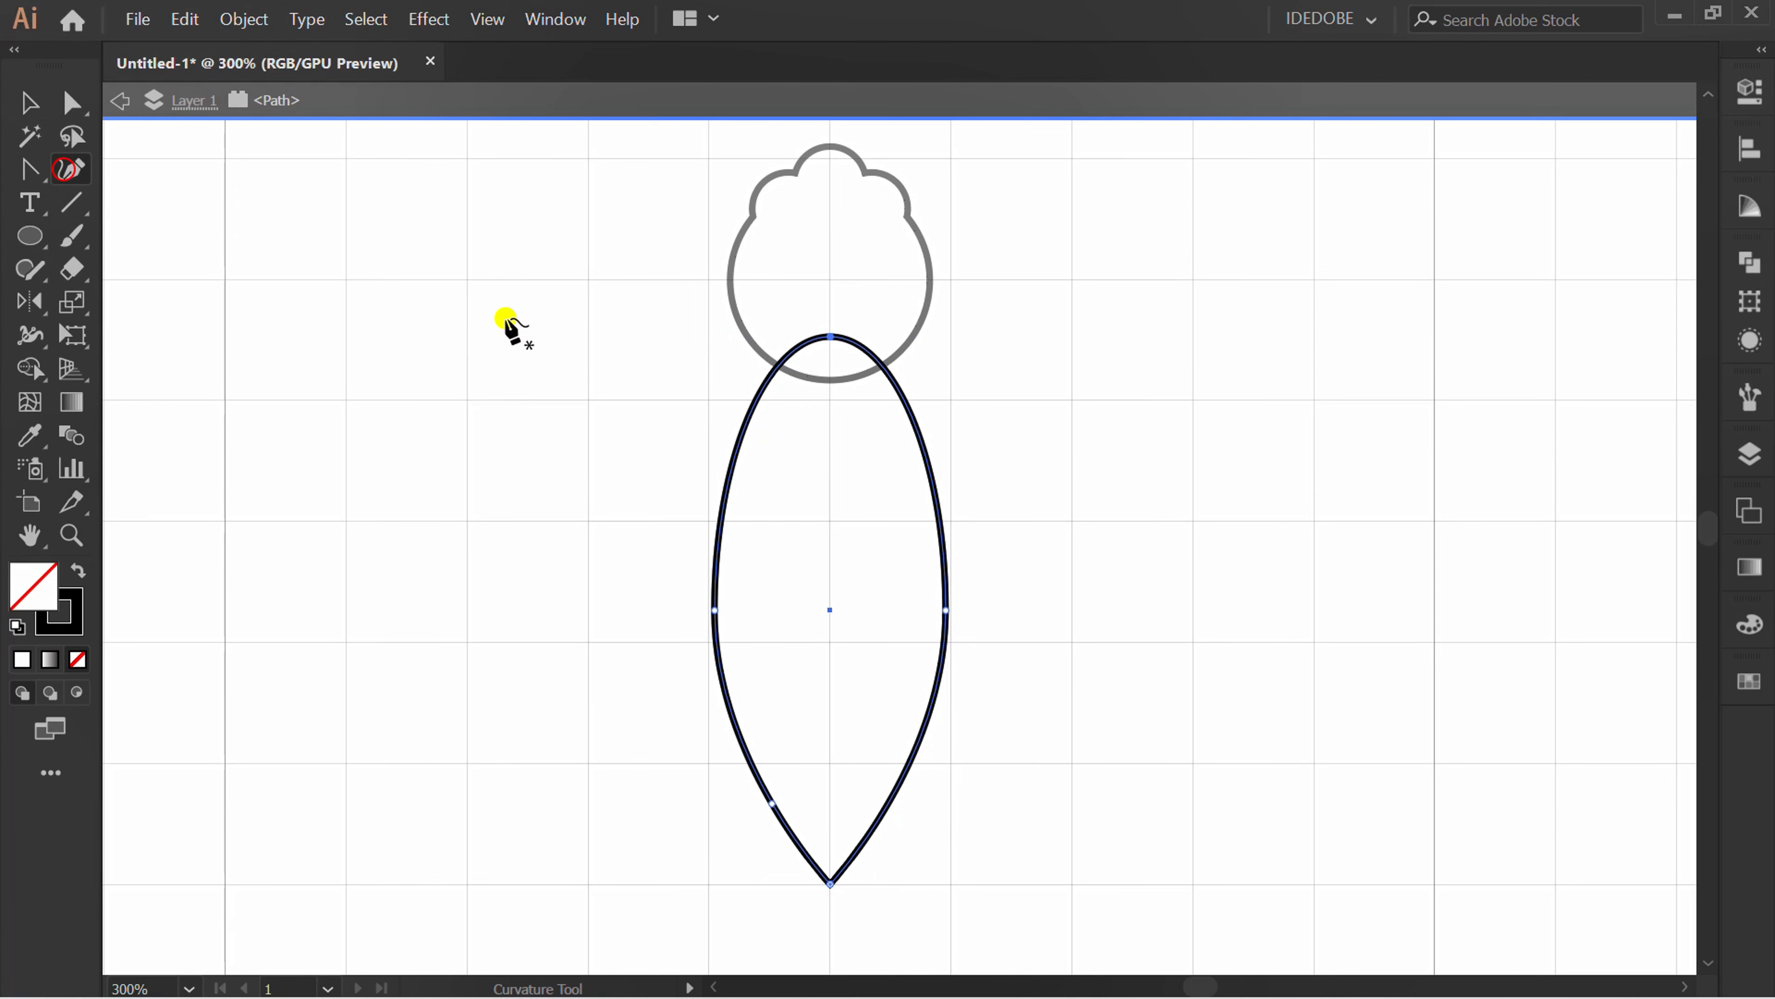
pyautogui.click(466, 159)
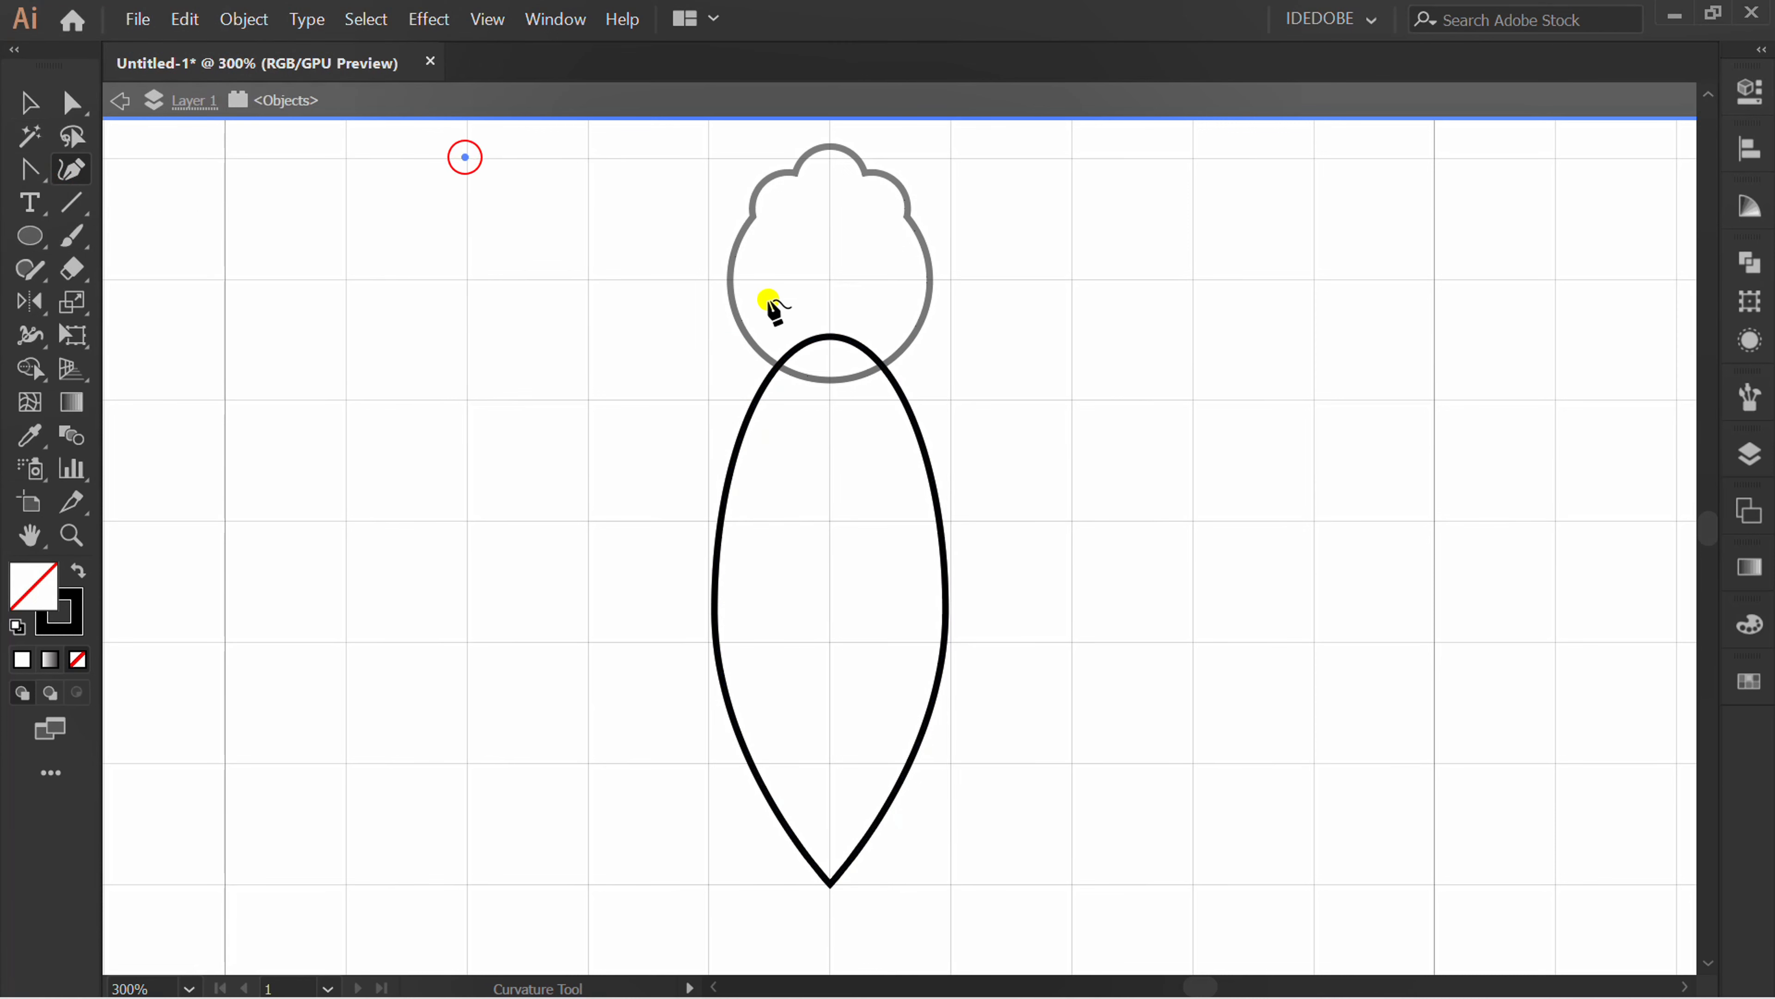
pyautogui.click(826, 279)
pyautogui.click(1191, 160)
pyautogui.press('v')
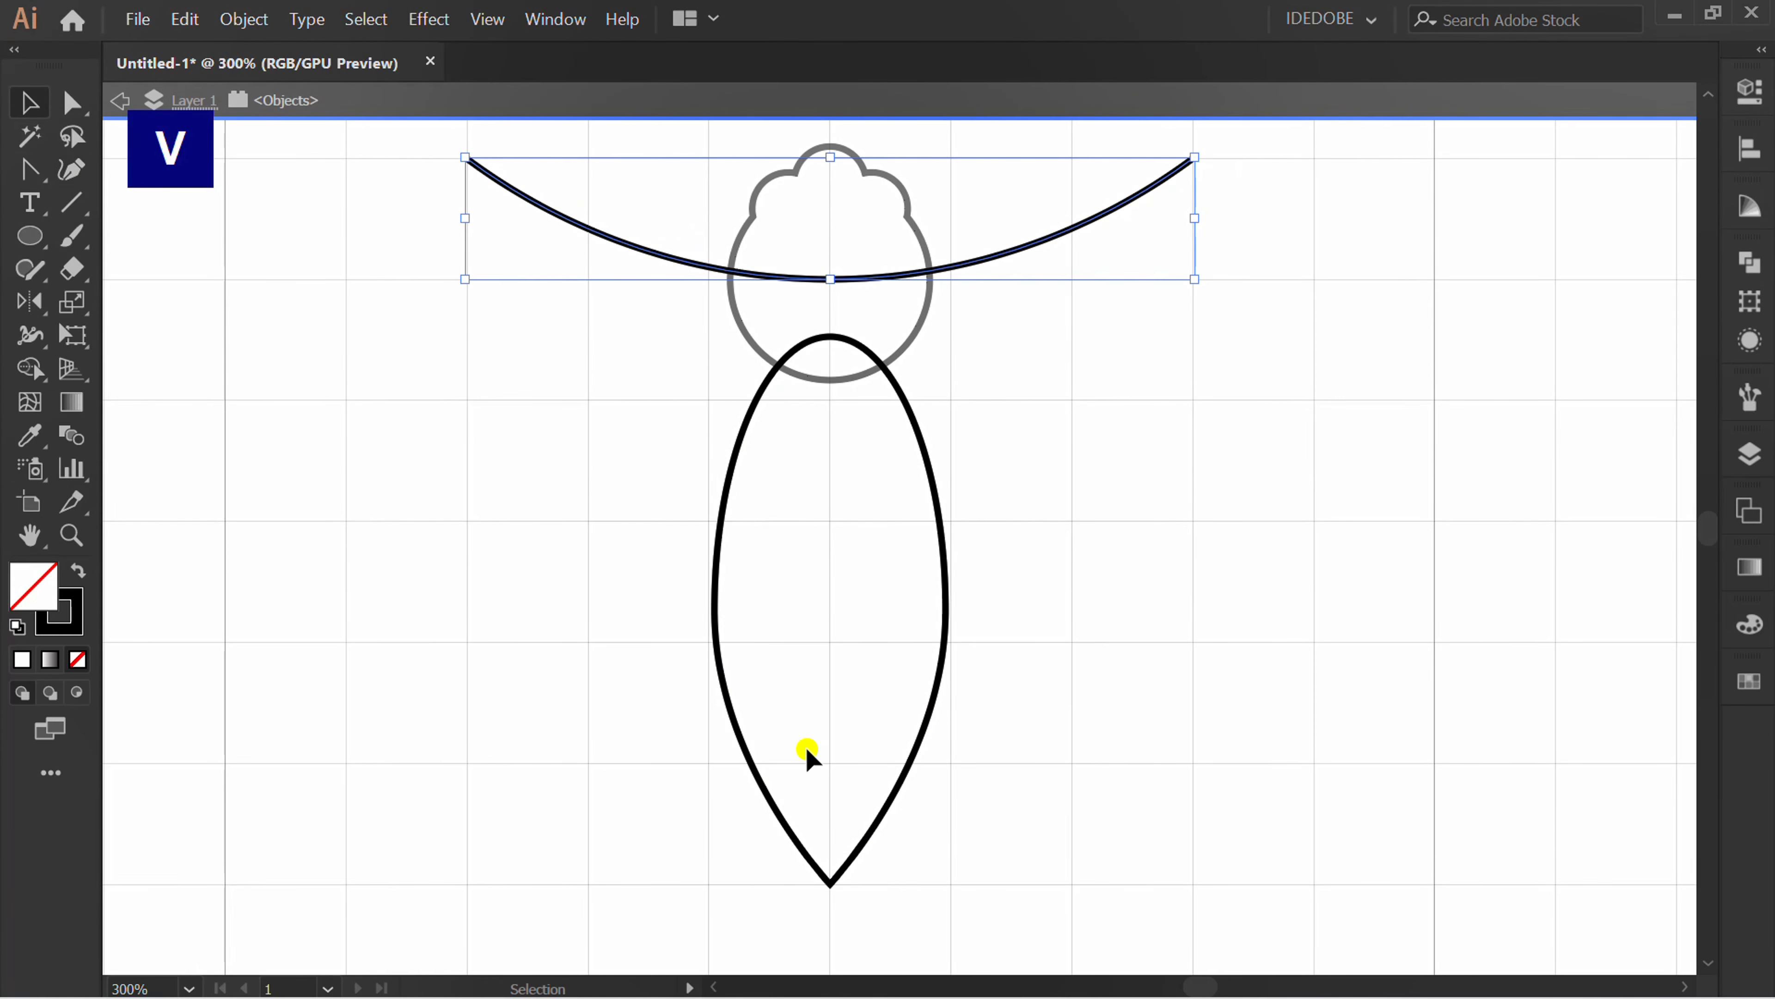
# Draw a matching upward-arched curve below the body's pointed tip with the Curvature tool.
pyautogui.scroll(-3, 662, 777)
pyautogui.scroll(-1, 660, 772)
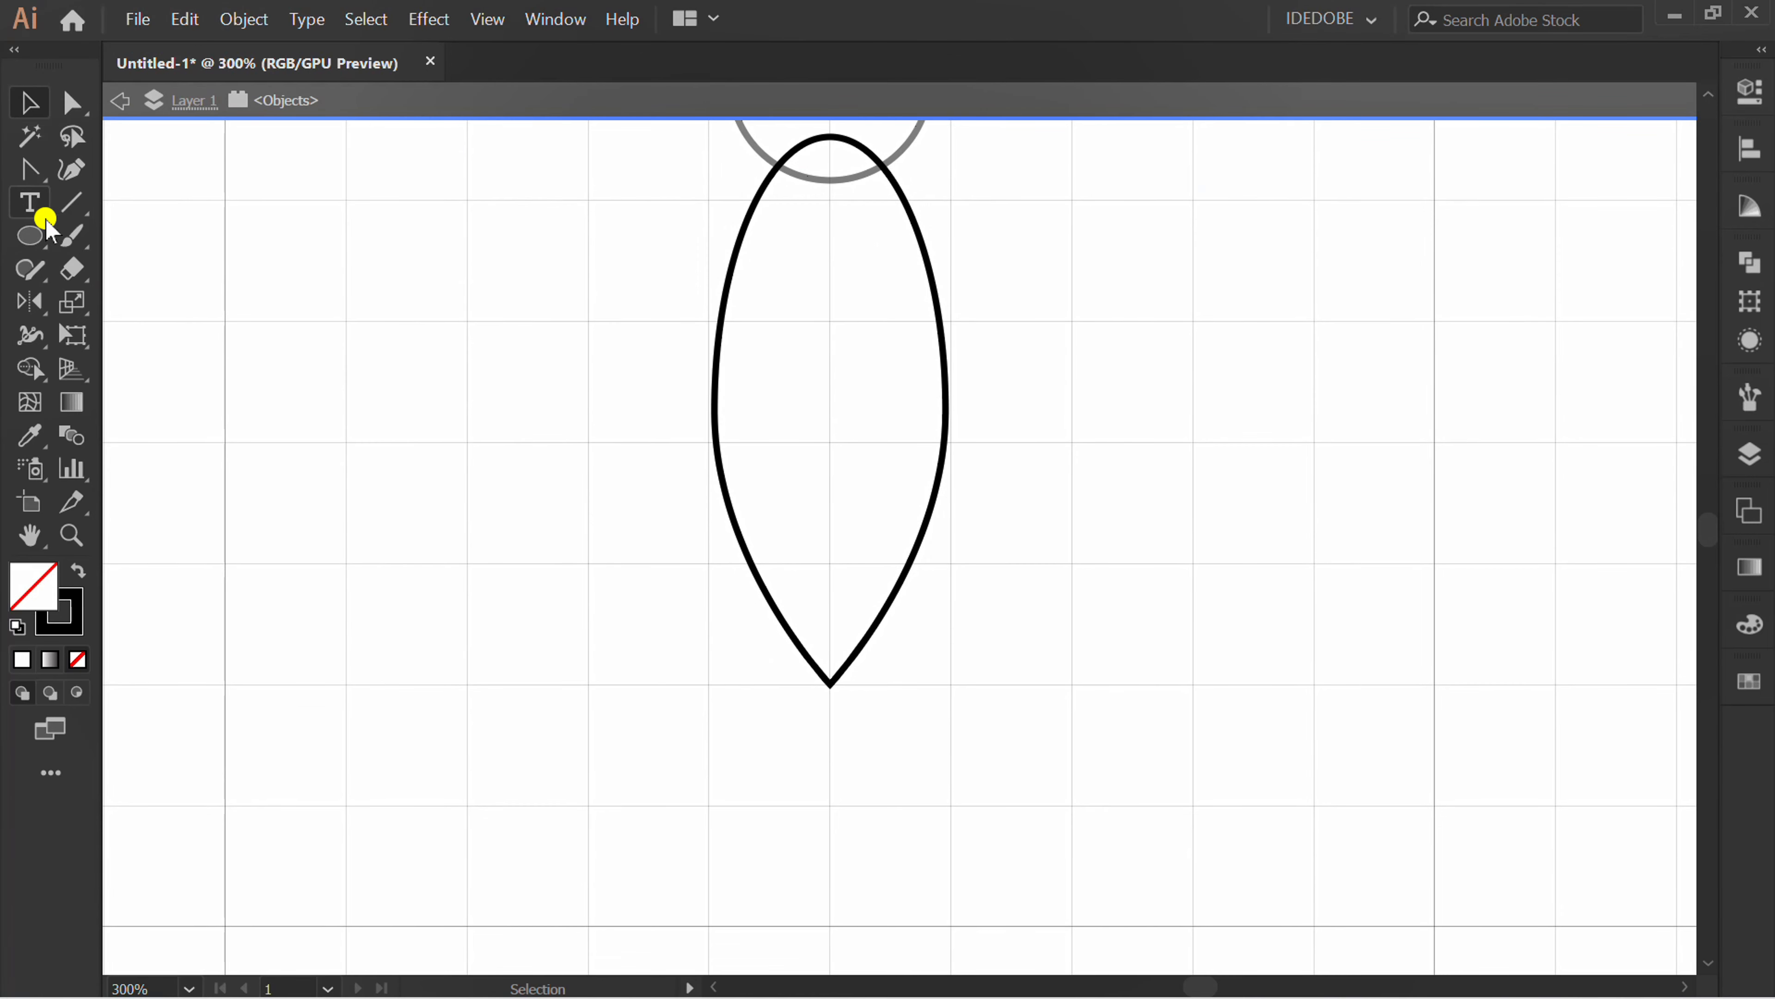
pyautogui.click(61, 172)
pyautogui.press('Escape')
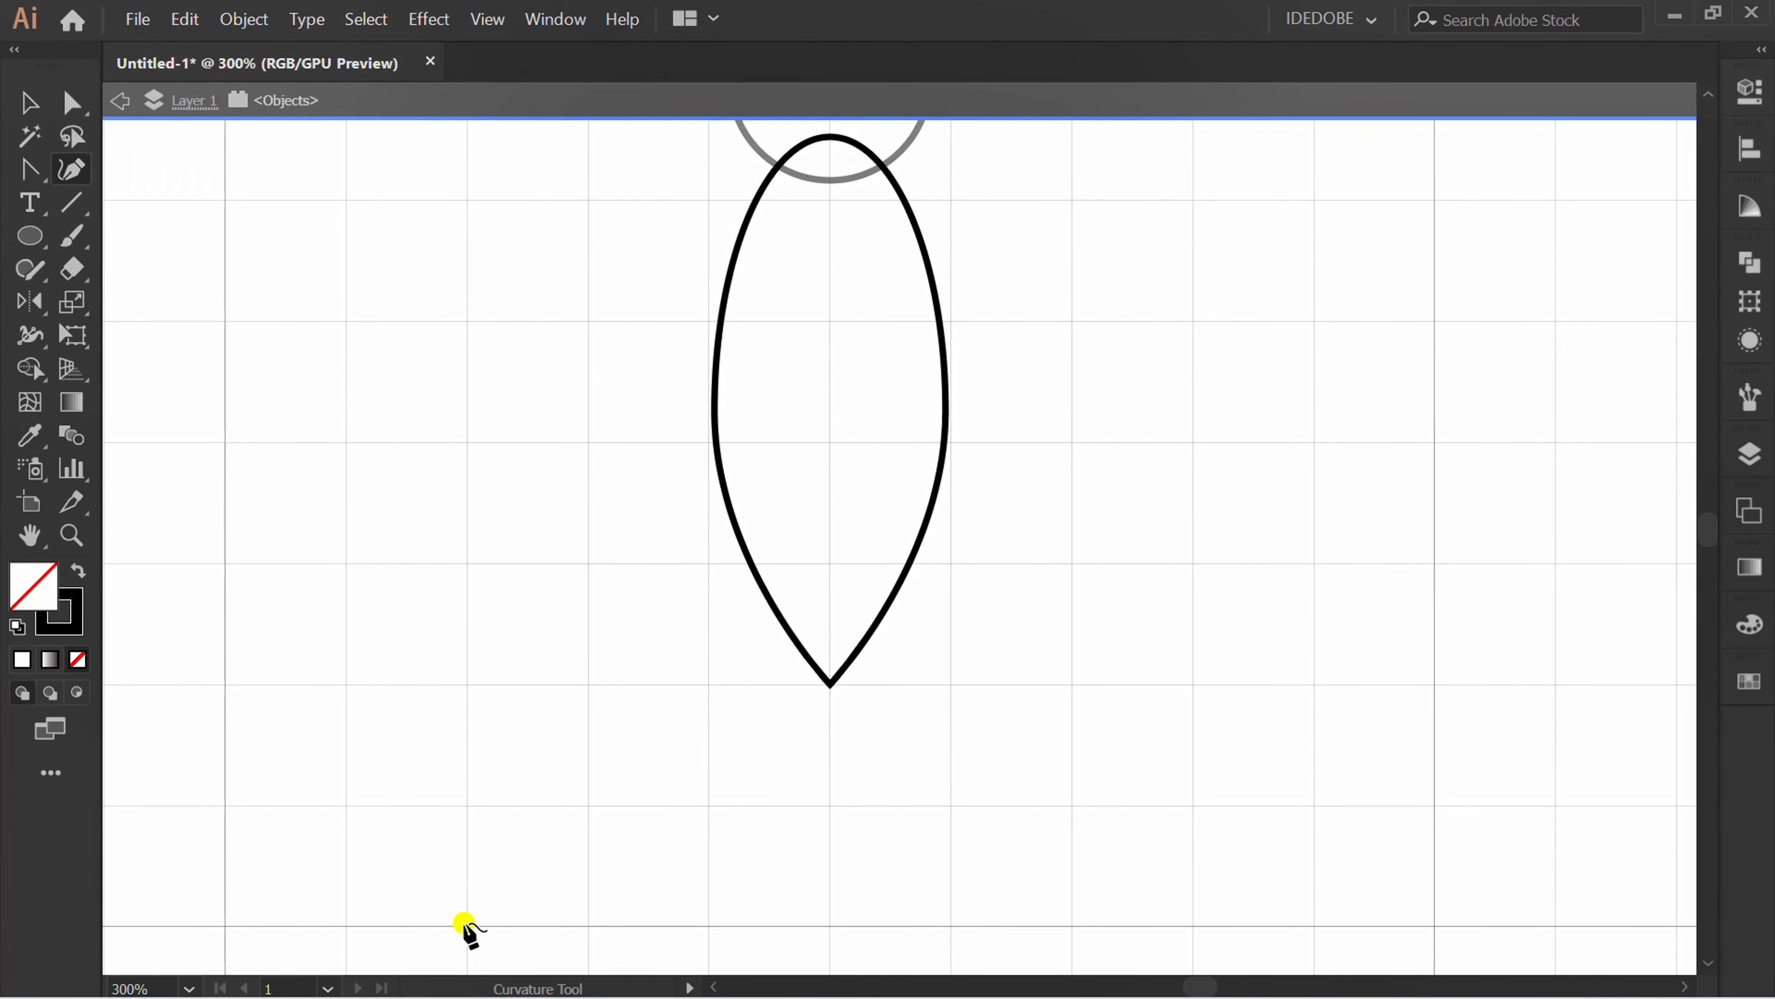
pyautogui.click(827, 804)
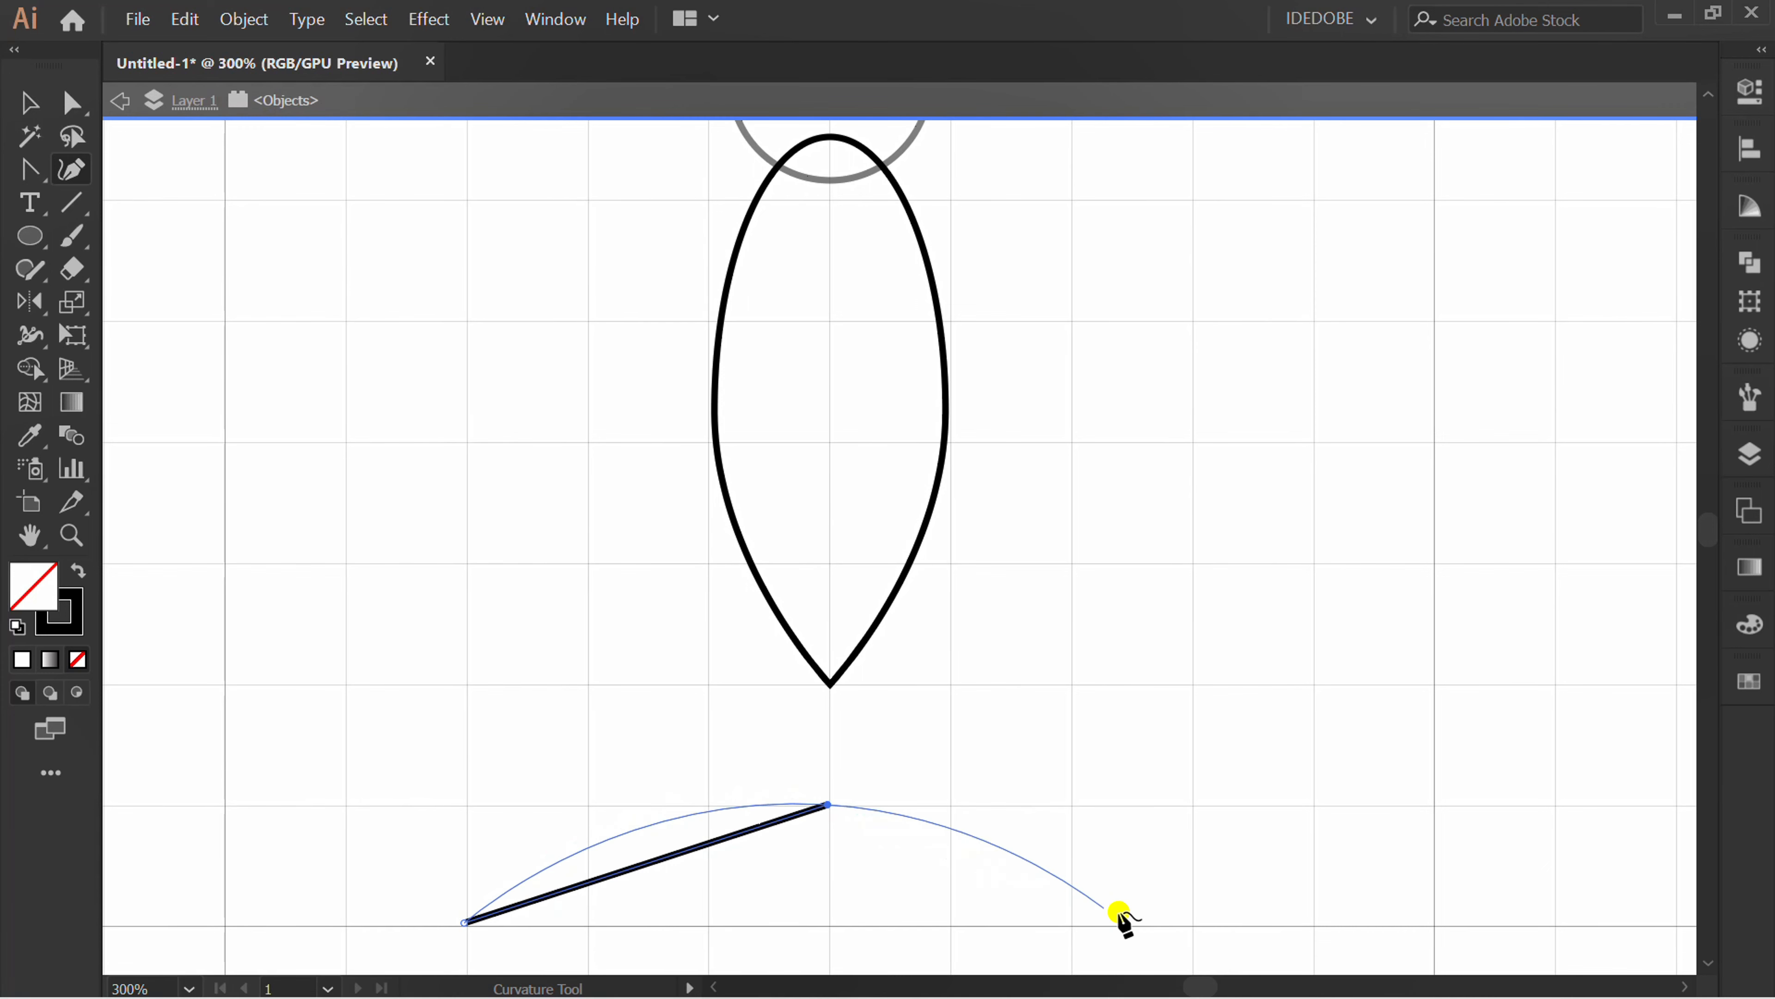
pyautogui.click(1192, 924)
pyautogui.press('v')
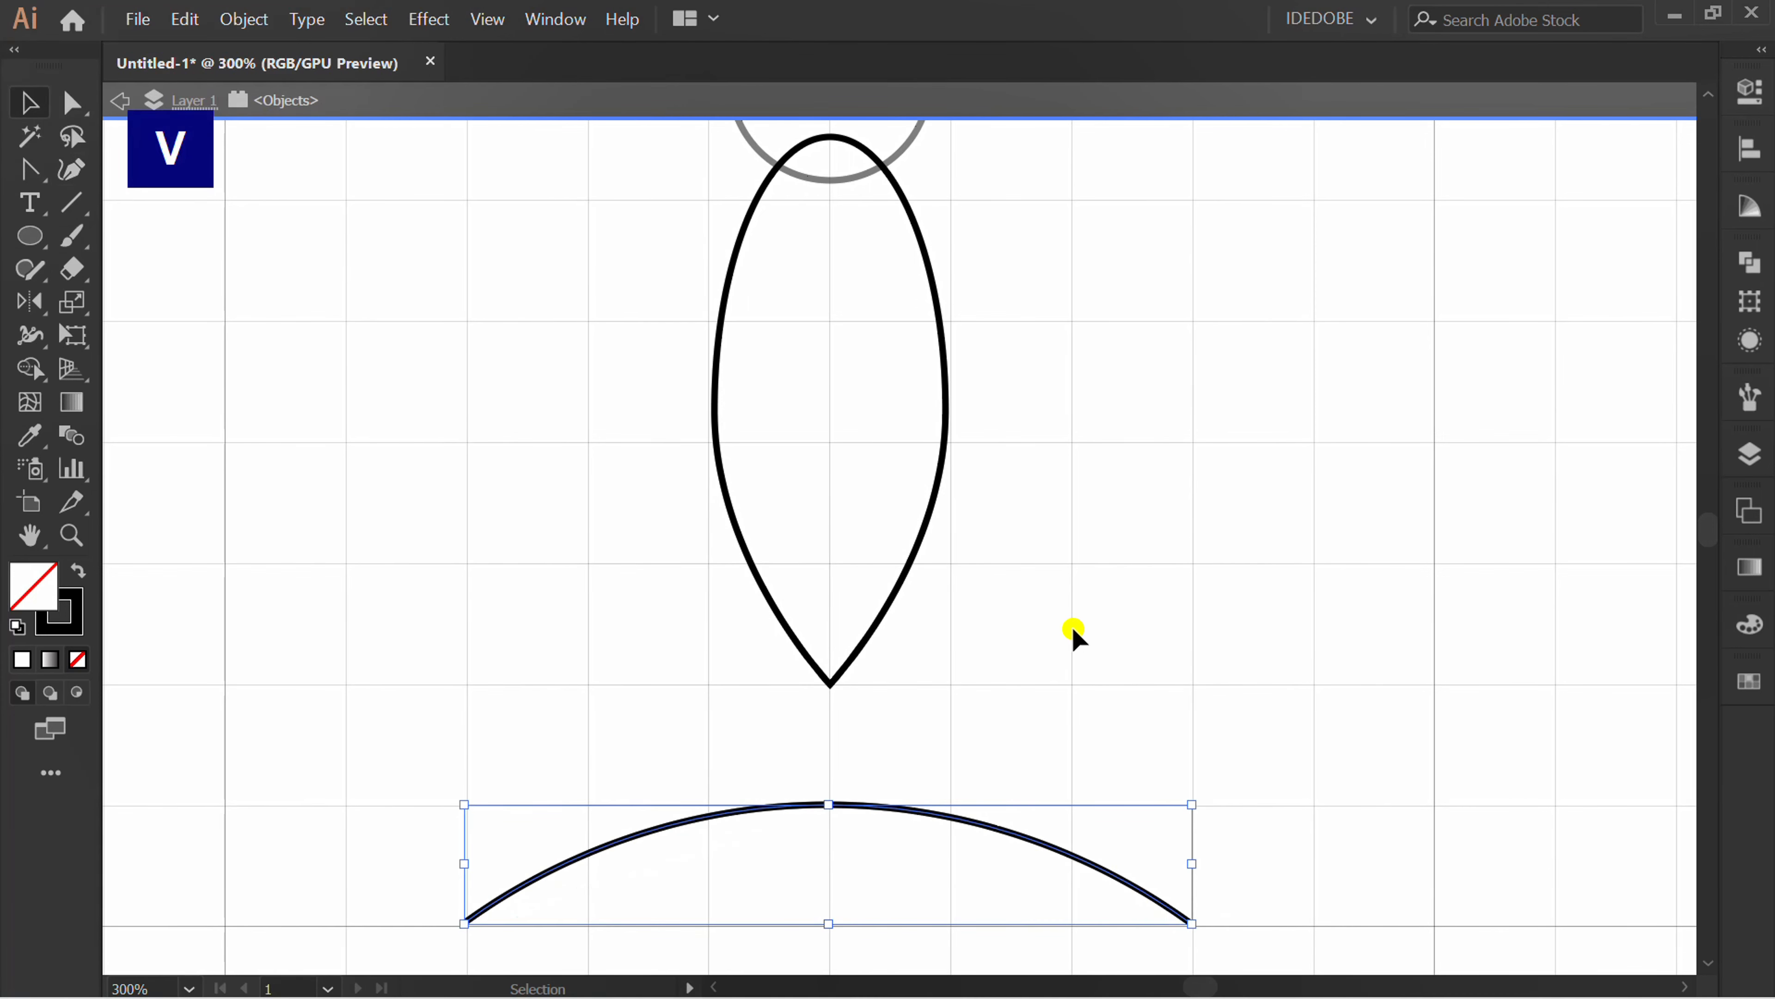
# Move the lower arched curve up until its peak touches the body's pointed tip.
pyautogui.keyDown('alt'); pyautogui.scroll(-2, 1042, 640); pyautogui.keyUp('alt')
pyautogui.press('Up')
pyautogui.press('Up')
pyautogui.press('Up')
pyautogui.press('Up')
pyautogui.press('Up')
pyautogui.press('Up')
pyautogui.press('Up')
pyautogui.press('Up')
pyautogui.press('Up')
pyautogui.press('Up')
pyautogui.press('Up')
pyautogui.press('Up')
pyautogui.press('Up')
pyautogui.press('Up')
pyautogui.press('Up')
pyautogui.press('Up')
pyautogui.press('Up')
pyautogui.press('Up')
pyautogui.press('Up')
pyautogui.press('Up')
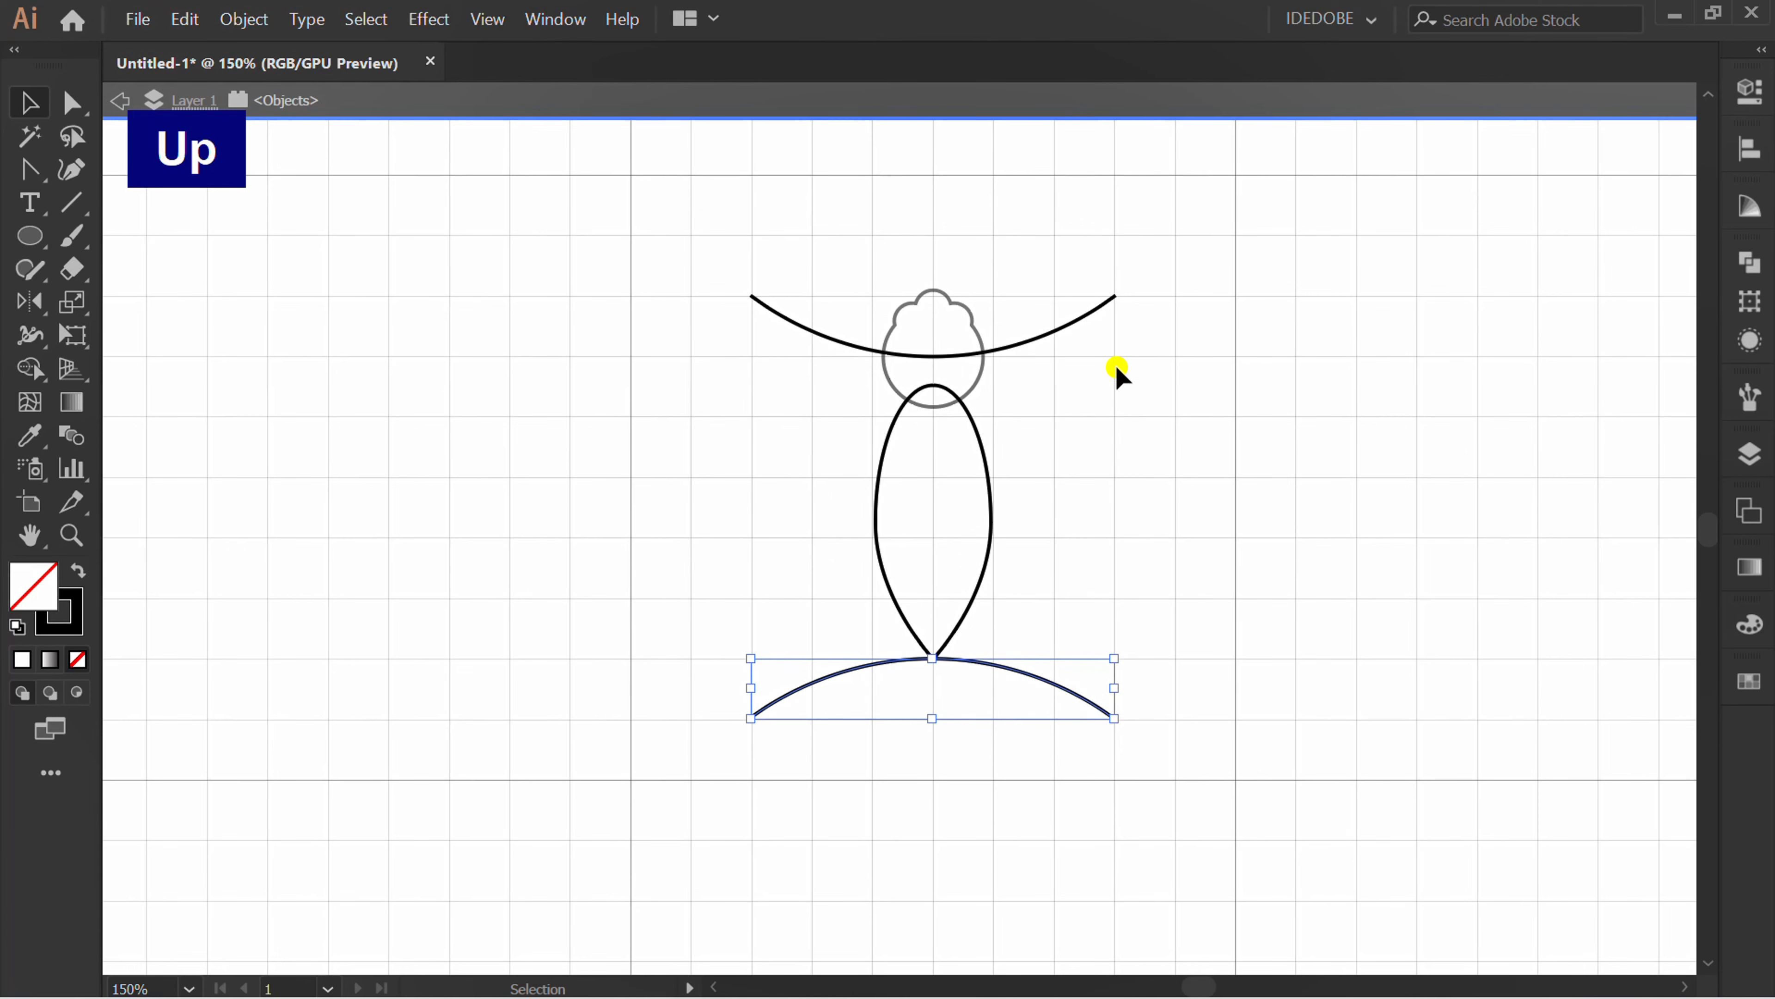
# Move the upper curve down until its lowest point touches the top of the body.
pyautogui.moveTo(1162, 264); pyautogui.dragTo(1106, 353)
pyautogui.keyDown('alt'); pyautogui.scroll(1, 1106, 353); pyautogui.keyUp('alt')
pyautogui.press('Down')
pyautogui.press('Down')
pyautogui.press('Down')
pyautogui.press('Down')
pyautogui.press('Down')
pyautogui.press('Down')
pyautogui.press('Down')
pyautogui.press('Down')
pyautogui.press('Down')
pyautogui.press('Down')
pyautogui.press('Down')
pyautogui.press('Down')
pyautogui.press('Down')
pyautogui.press('Down')
pyautogui.press('Down')
pyautogui.press('Down')
pyautogui.press('Down')
pyautogui.press('Down')
pyautogui.press('Down')
pyautogui.press('Down')
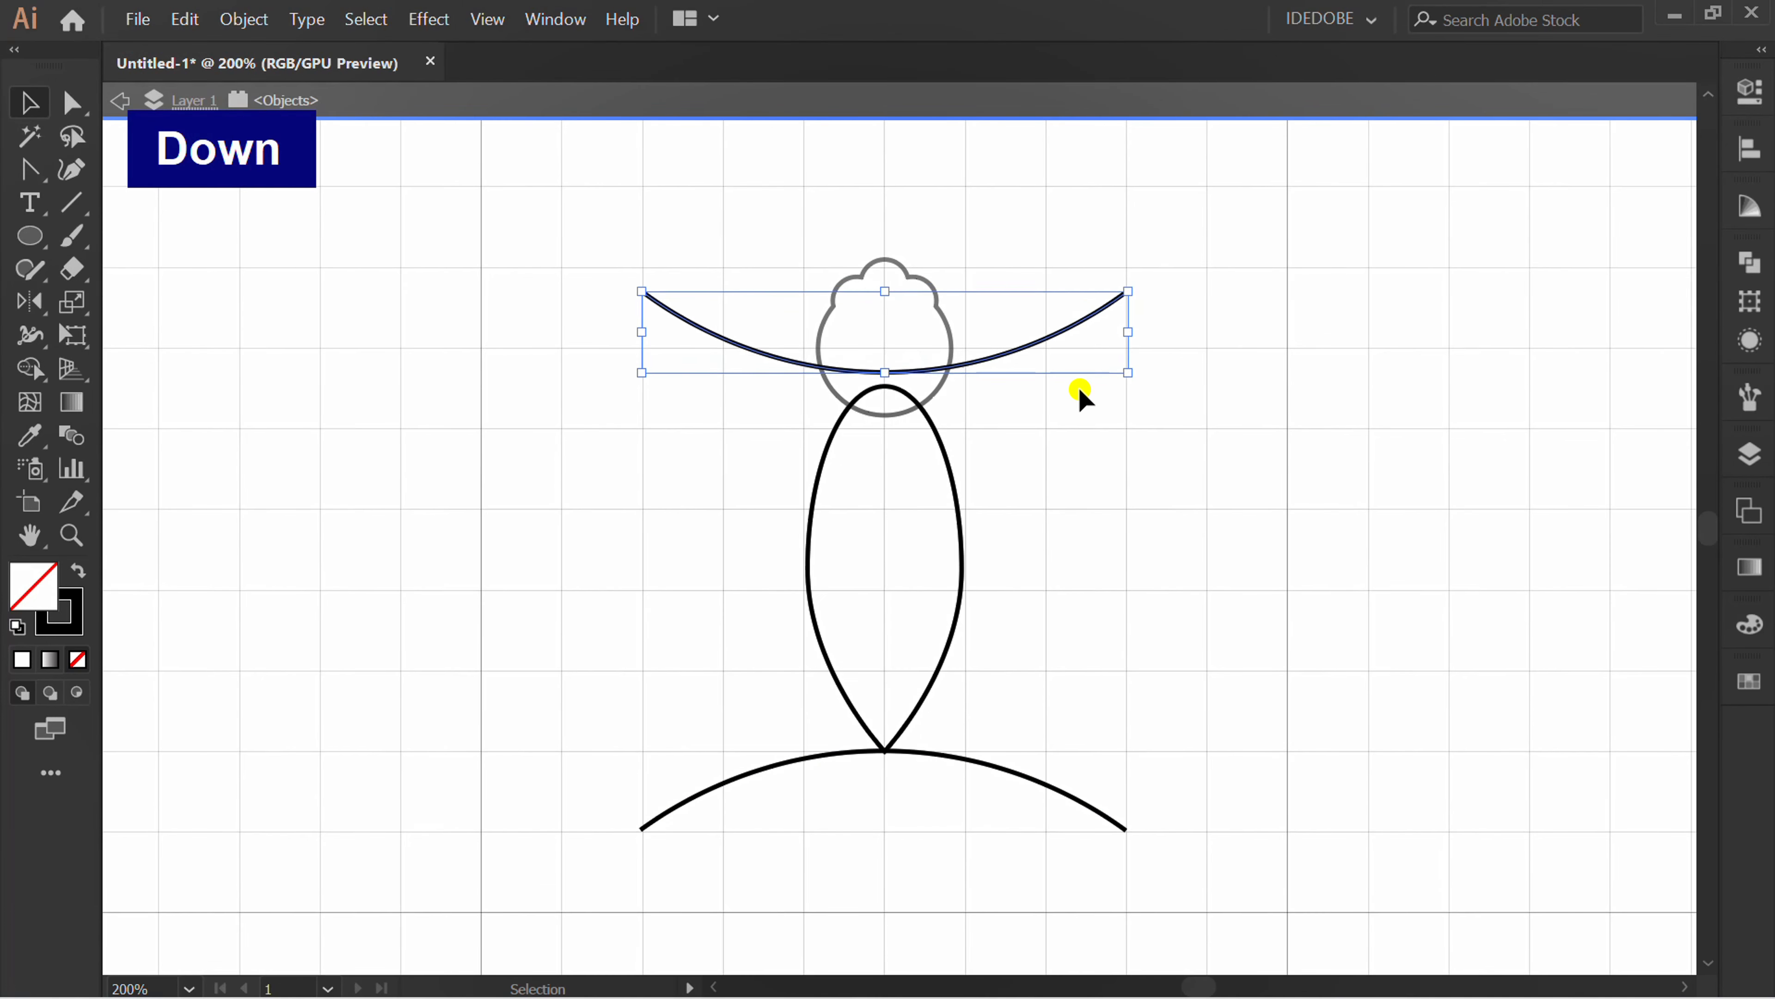
# Select both curves and set the blend options to Specified Steps of 5 with Align to Path orientation.
pyautogui.press('v')
pyautogui.moveTo(1253, 250); pyautogui.dragTo(1029, 868)
pyautogui.click(244, 19)
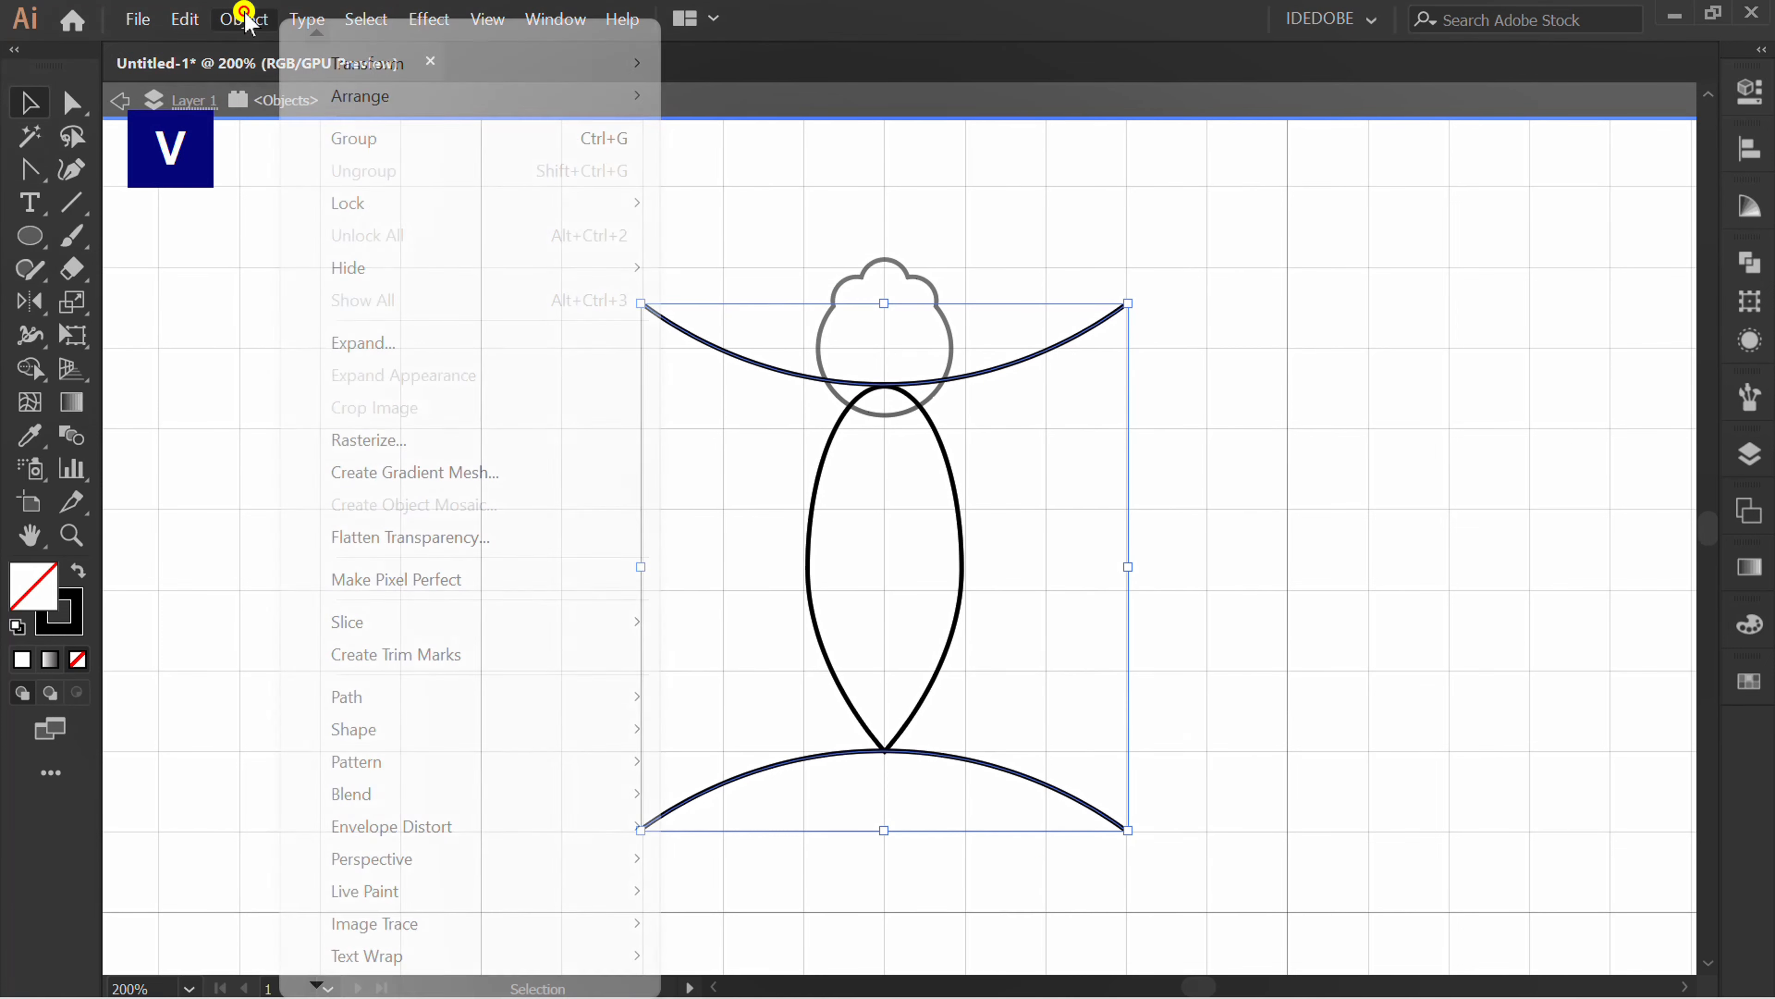
pyautogui.moveTo(437, 785)
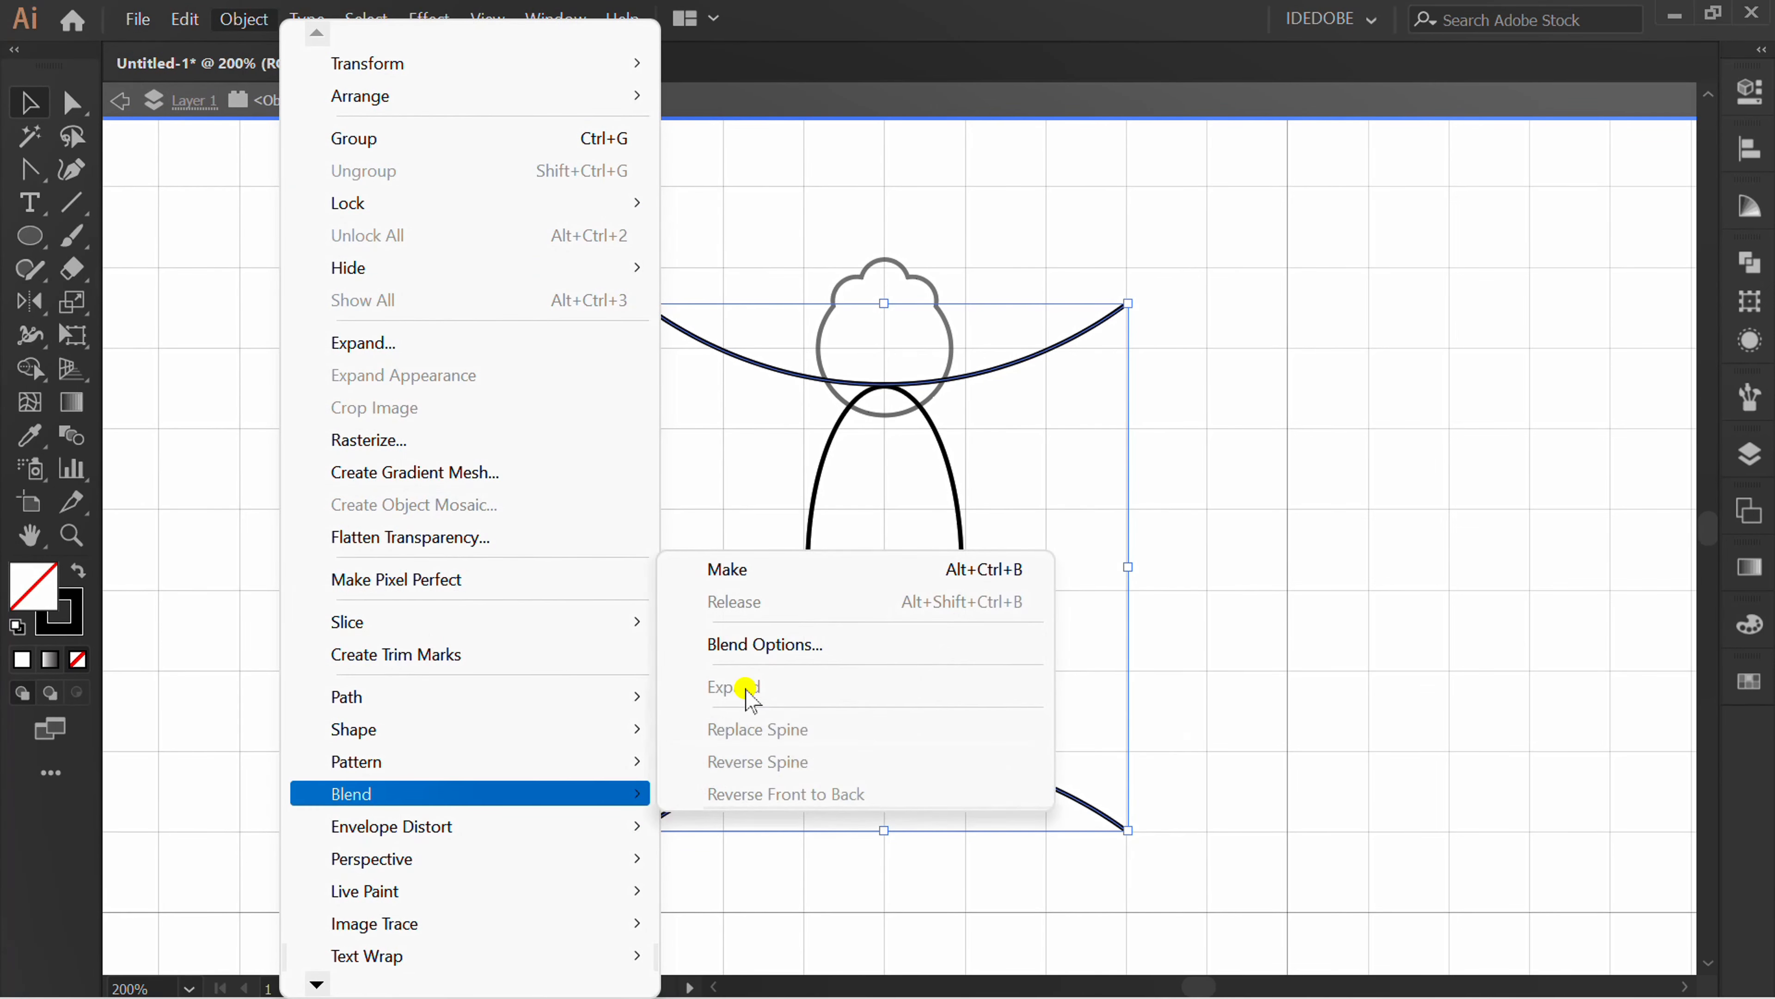
pyautogui.click(762, 643)
pyautogui.moveTo(1283, 393); pyautogui.dragTo(1364, 396)
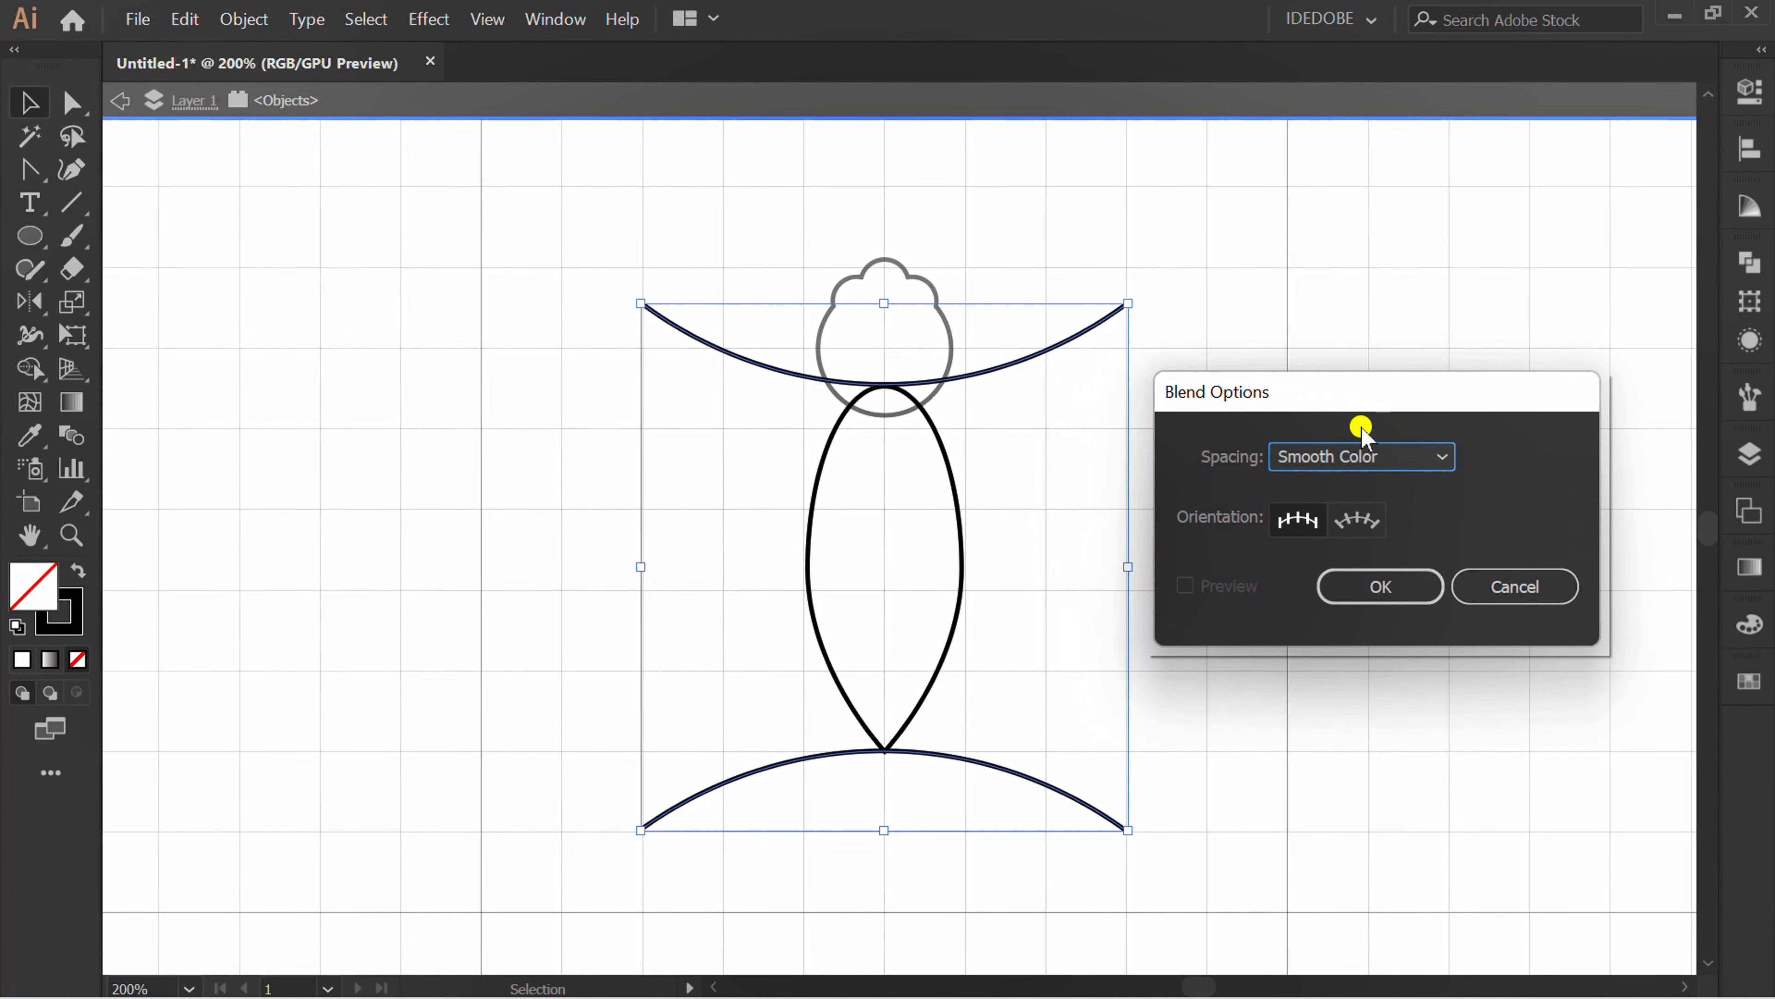
pyautogui.click(1373, 458)
pyautogui.click(1368, 517)
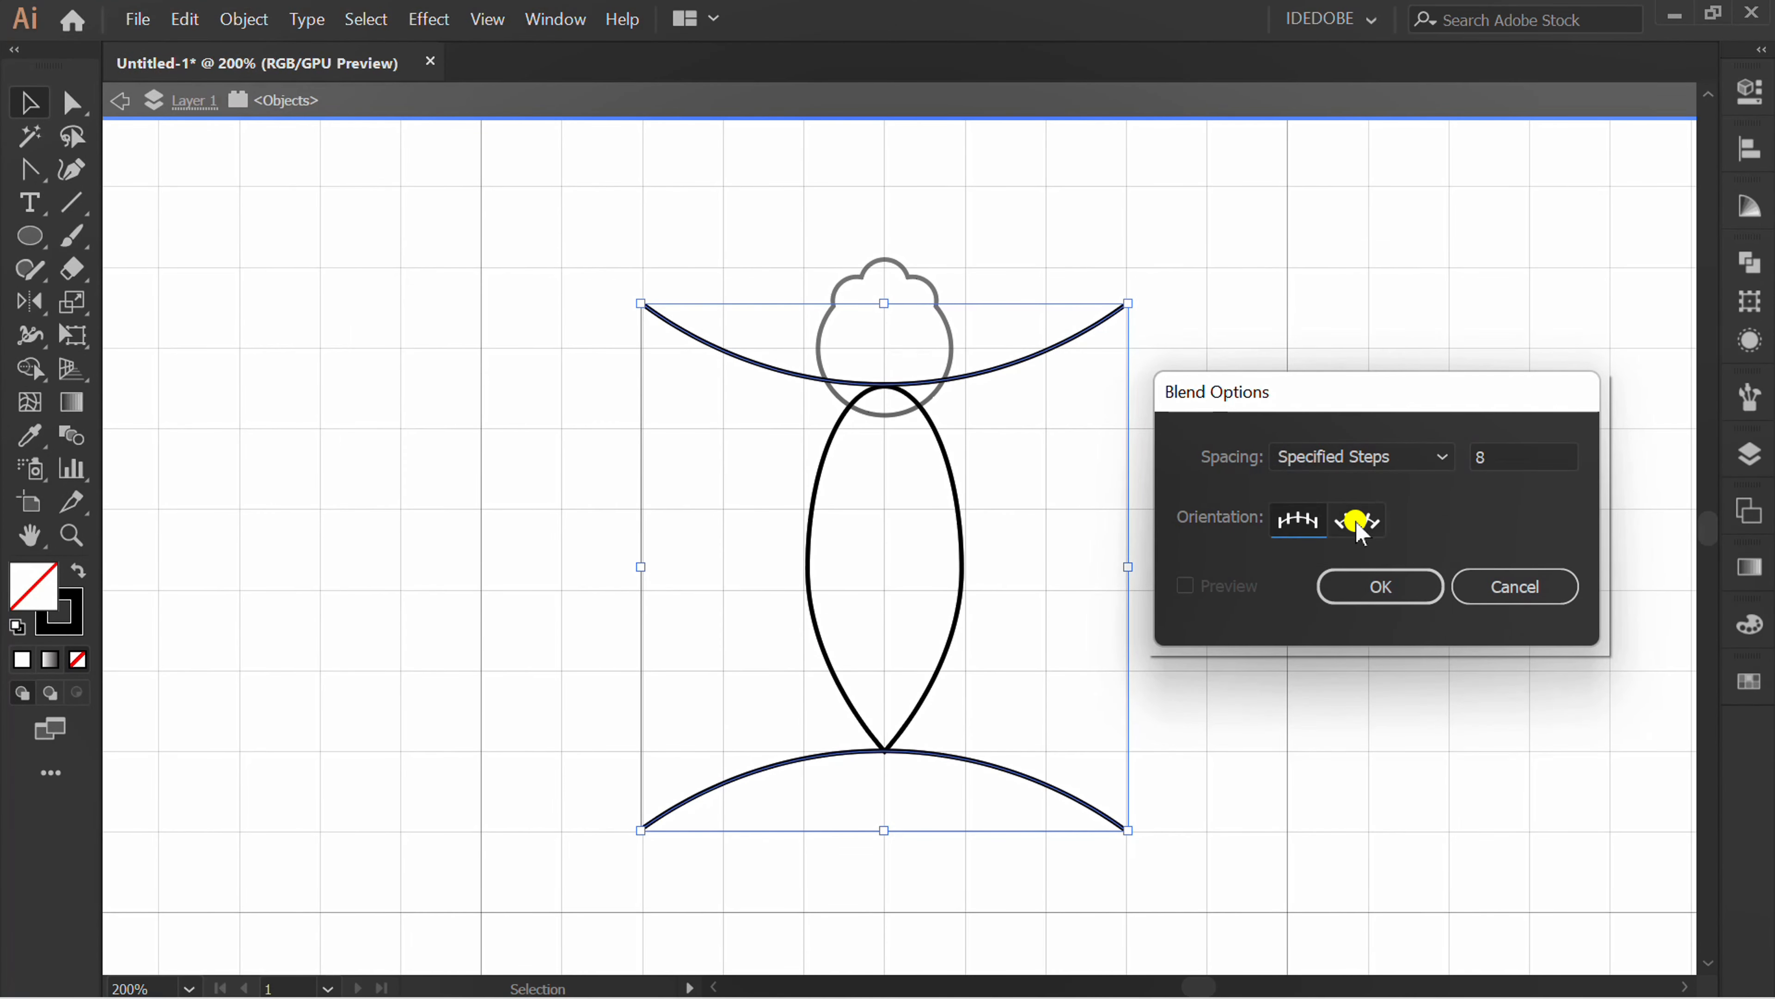
pyautogui.click(1359, 520)
pyautogui.write('5')
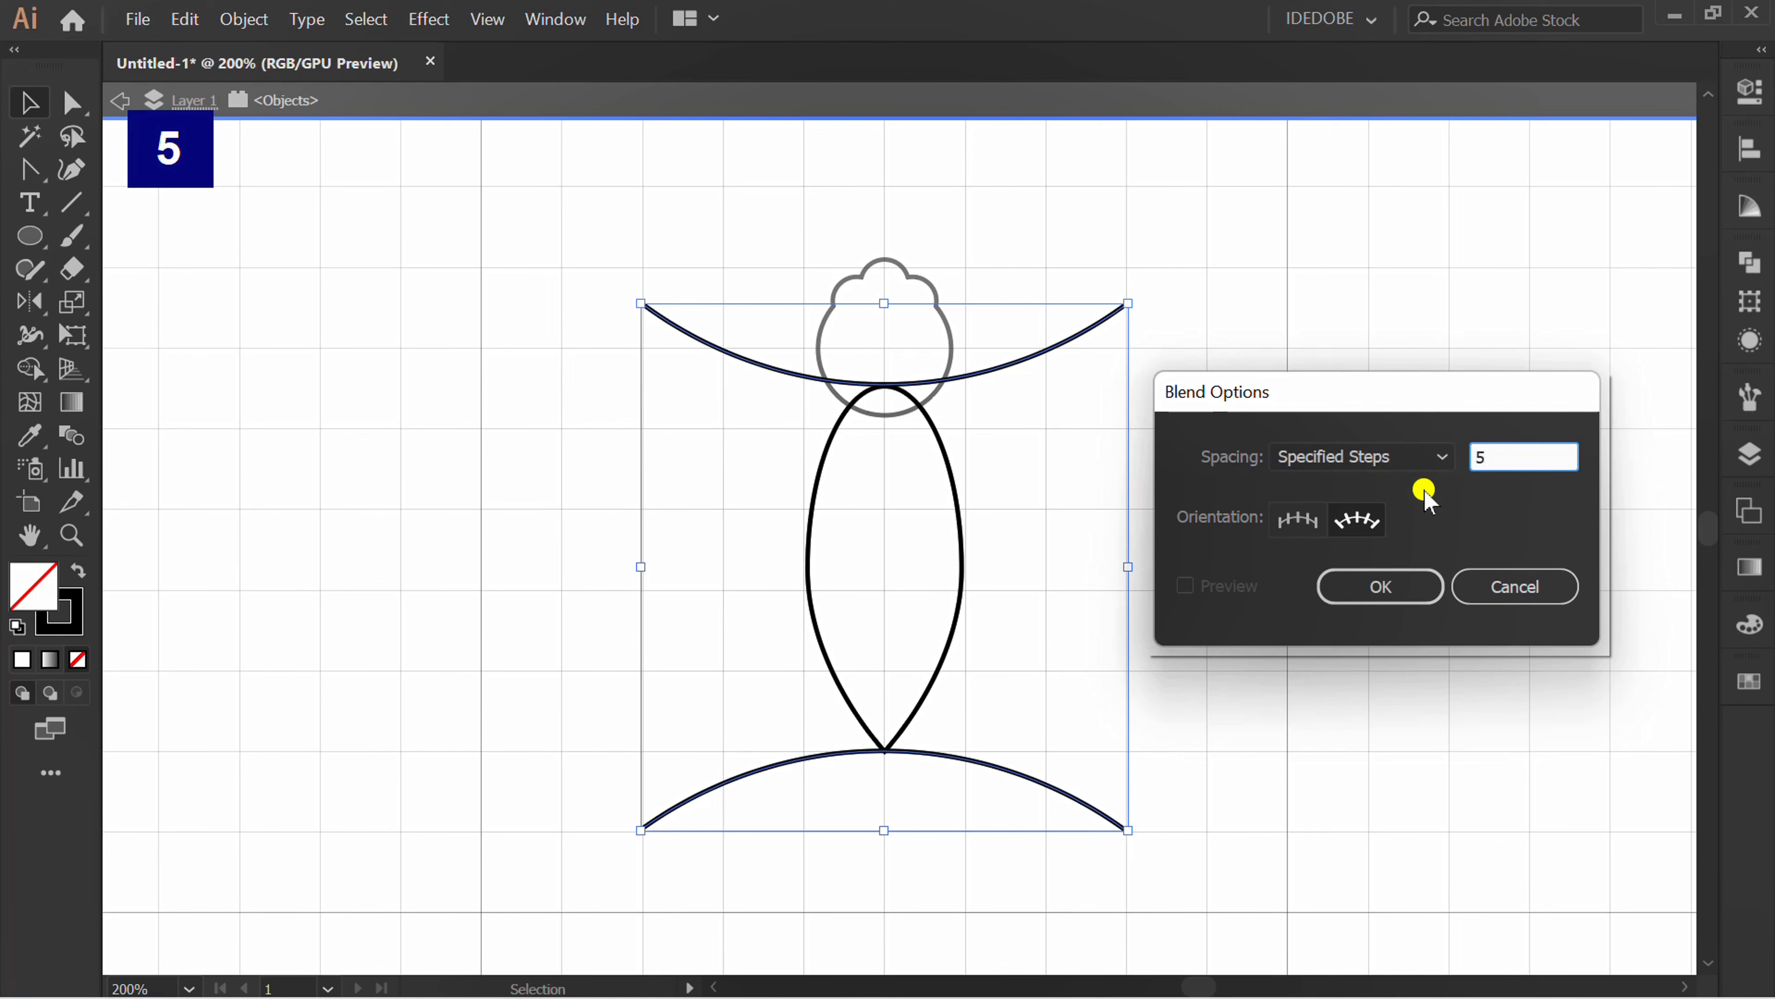
pyautogui.click(1381, 587)
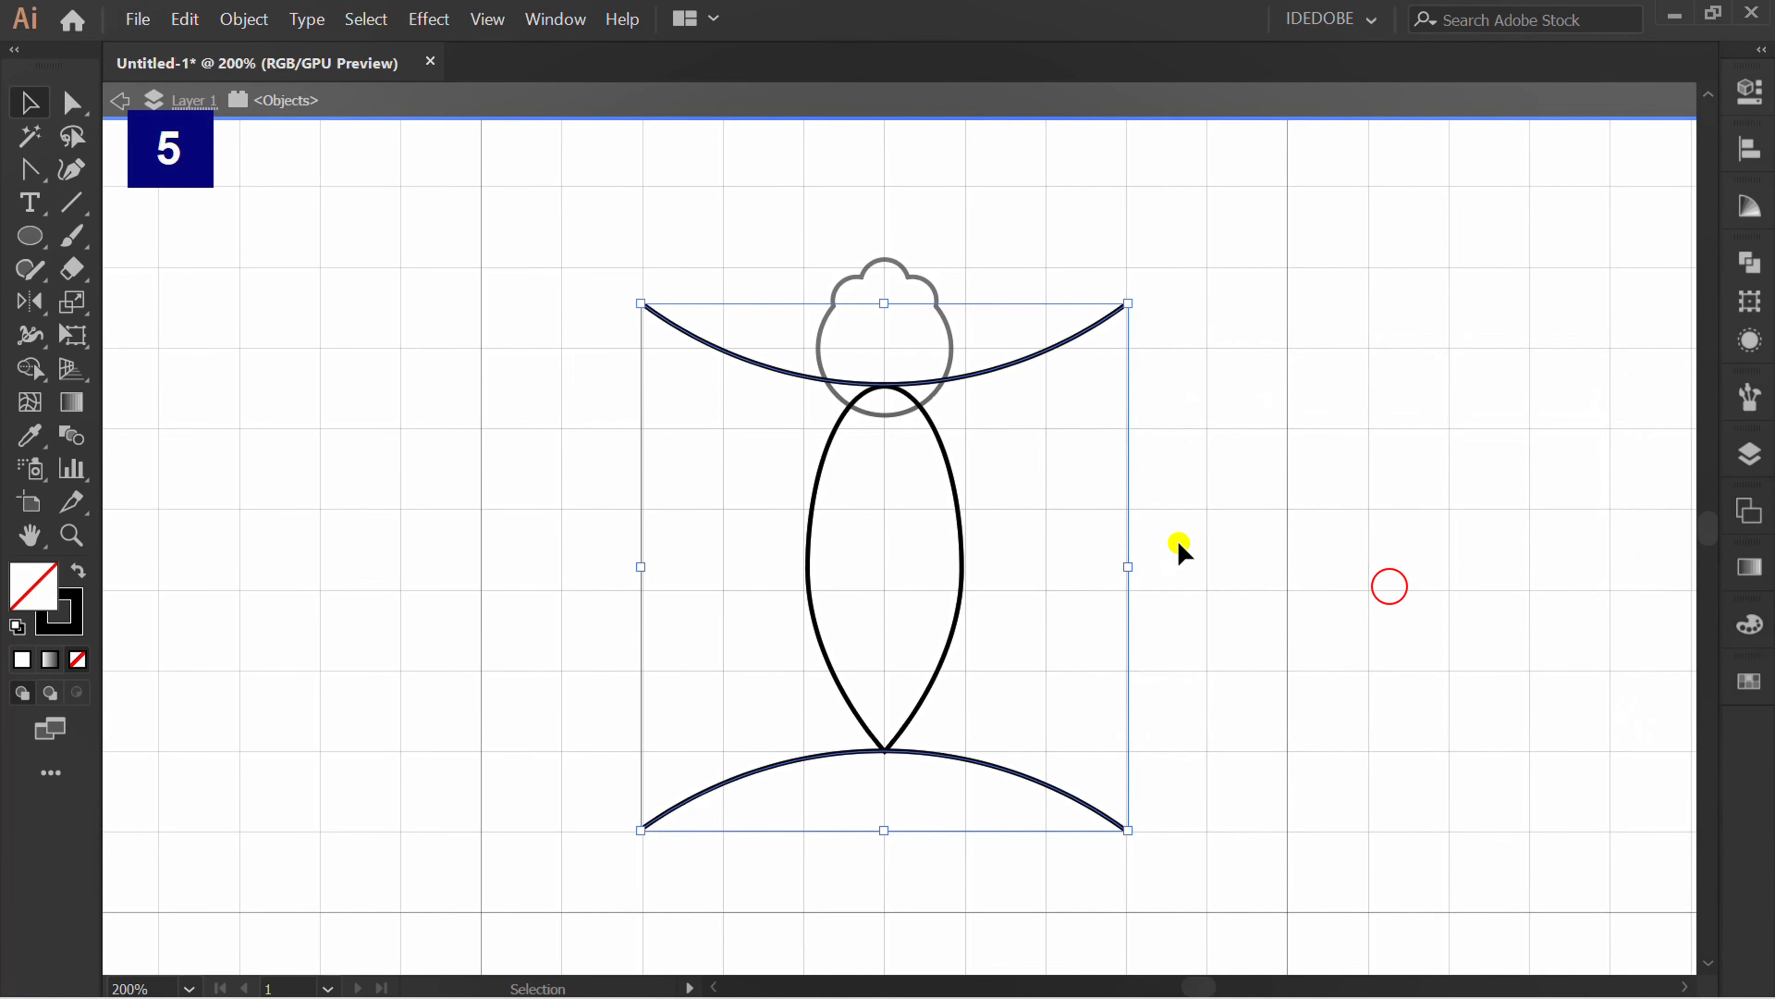
# Make a blend between the upper and lower curves.
pyautogui.click(243, 19)
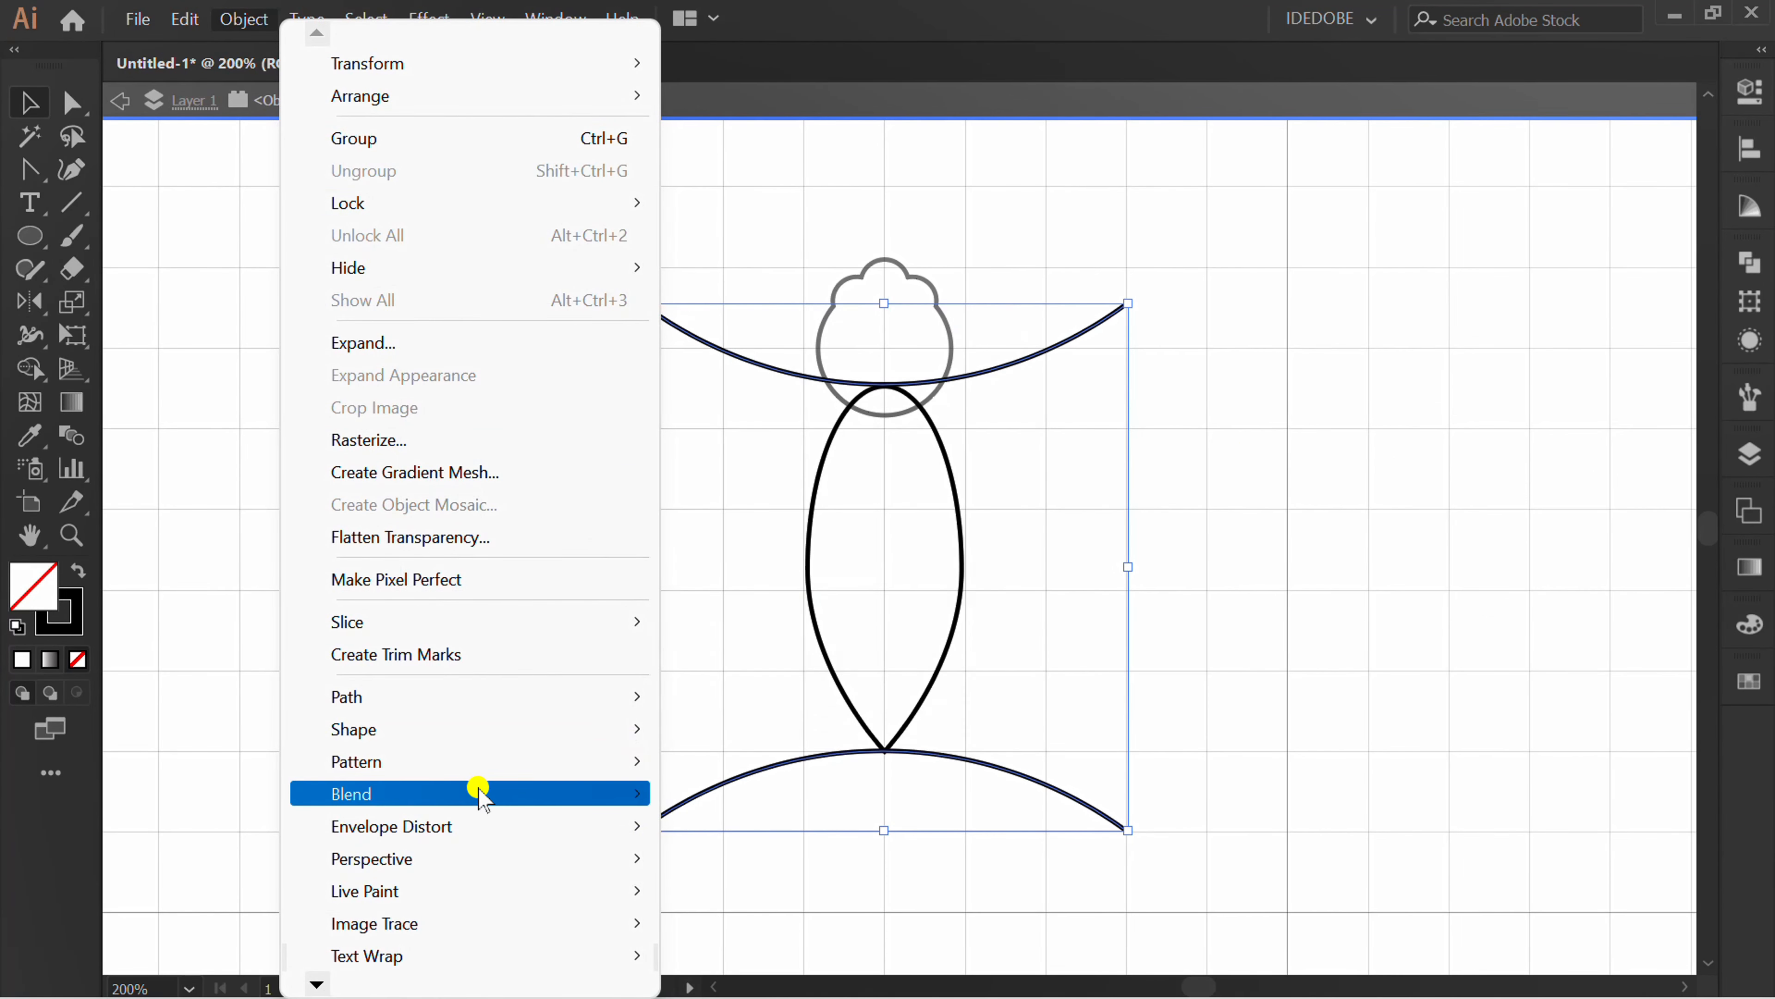
pyautogui.moveTo(475, 793)
pyautogui.click(779, 577)
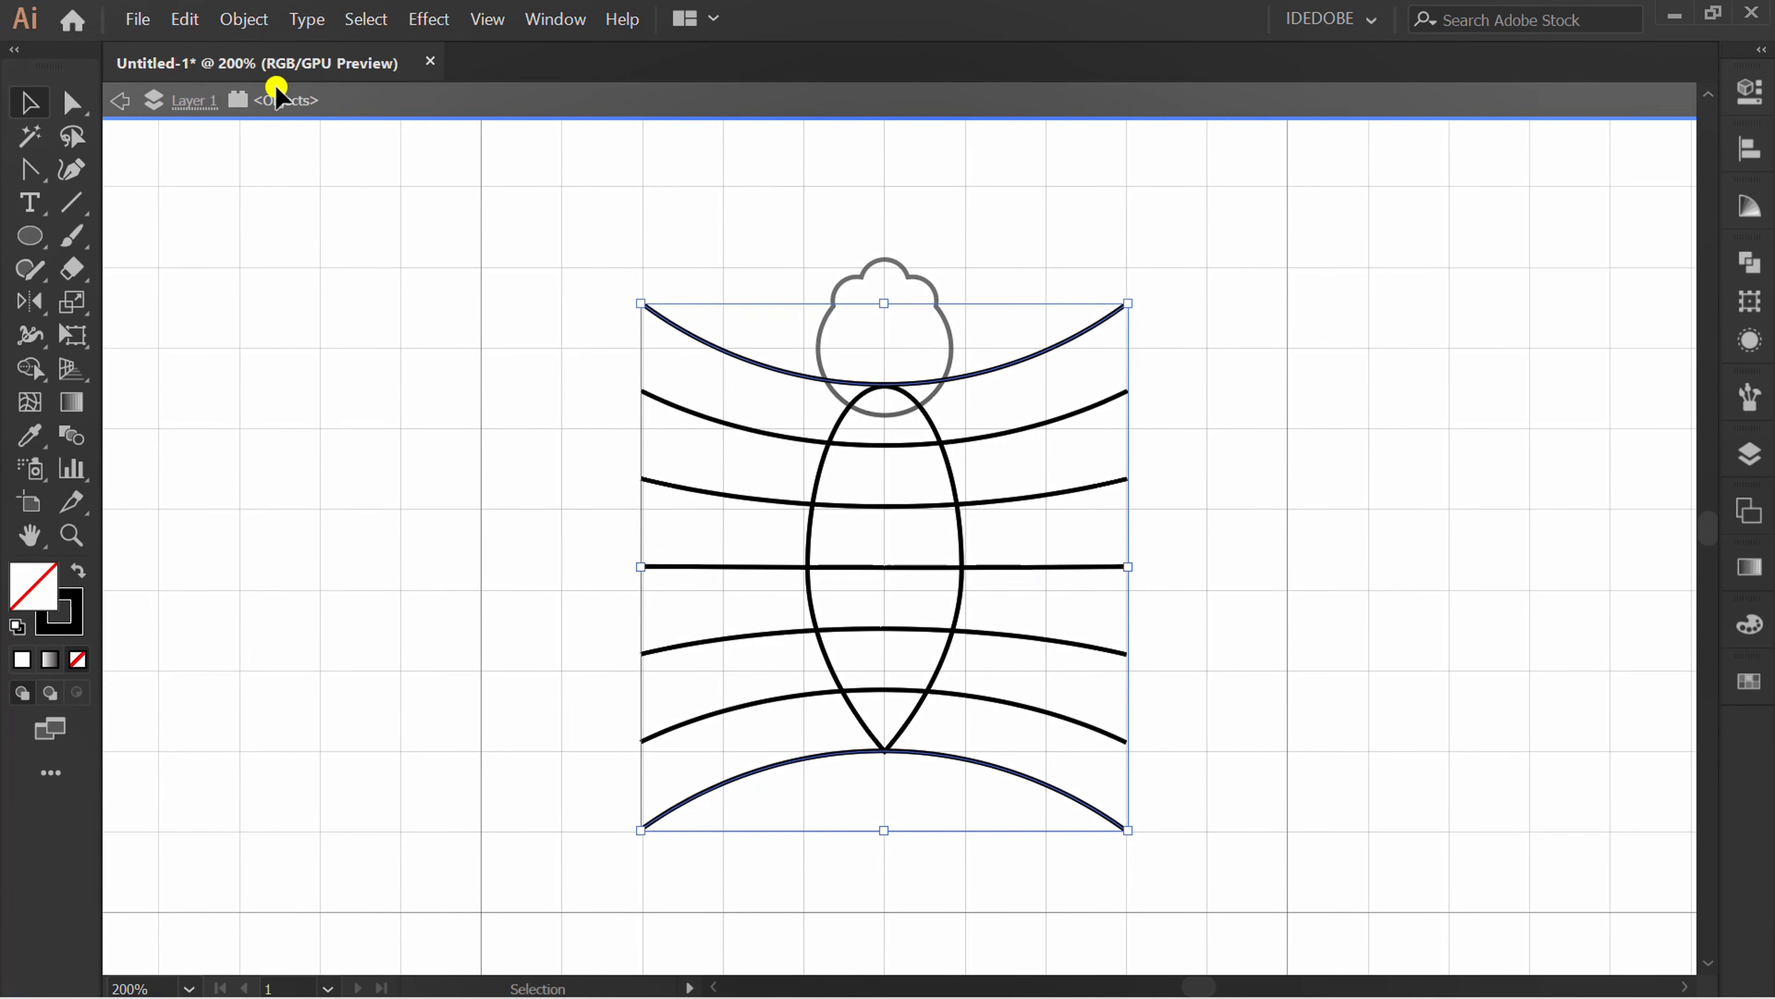
# Expand the blend of curved stripes and ungroup it into separate curves.
pyautogui.click(243, 19)
pyautogui.click(456, 341)
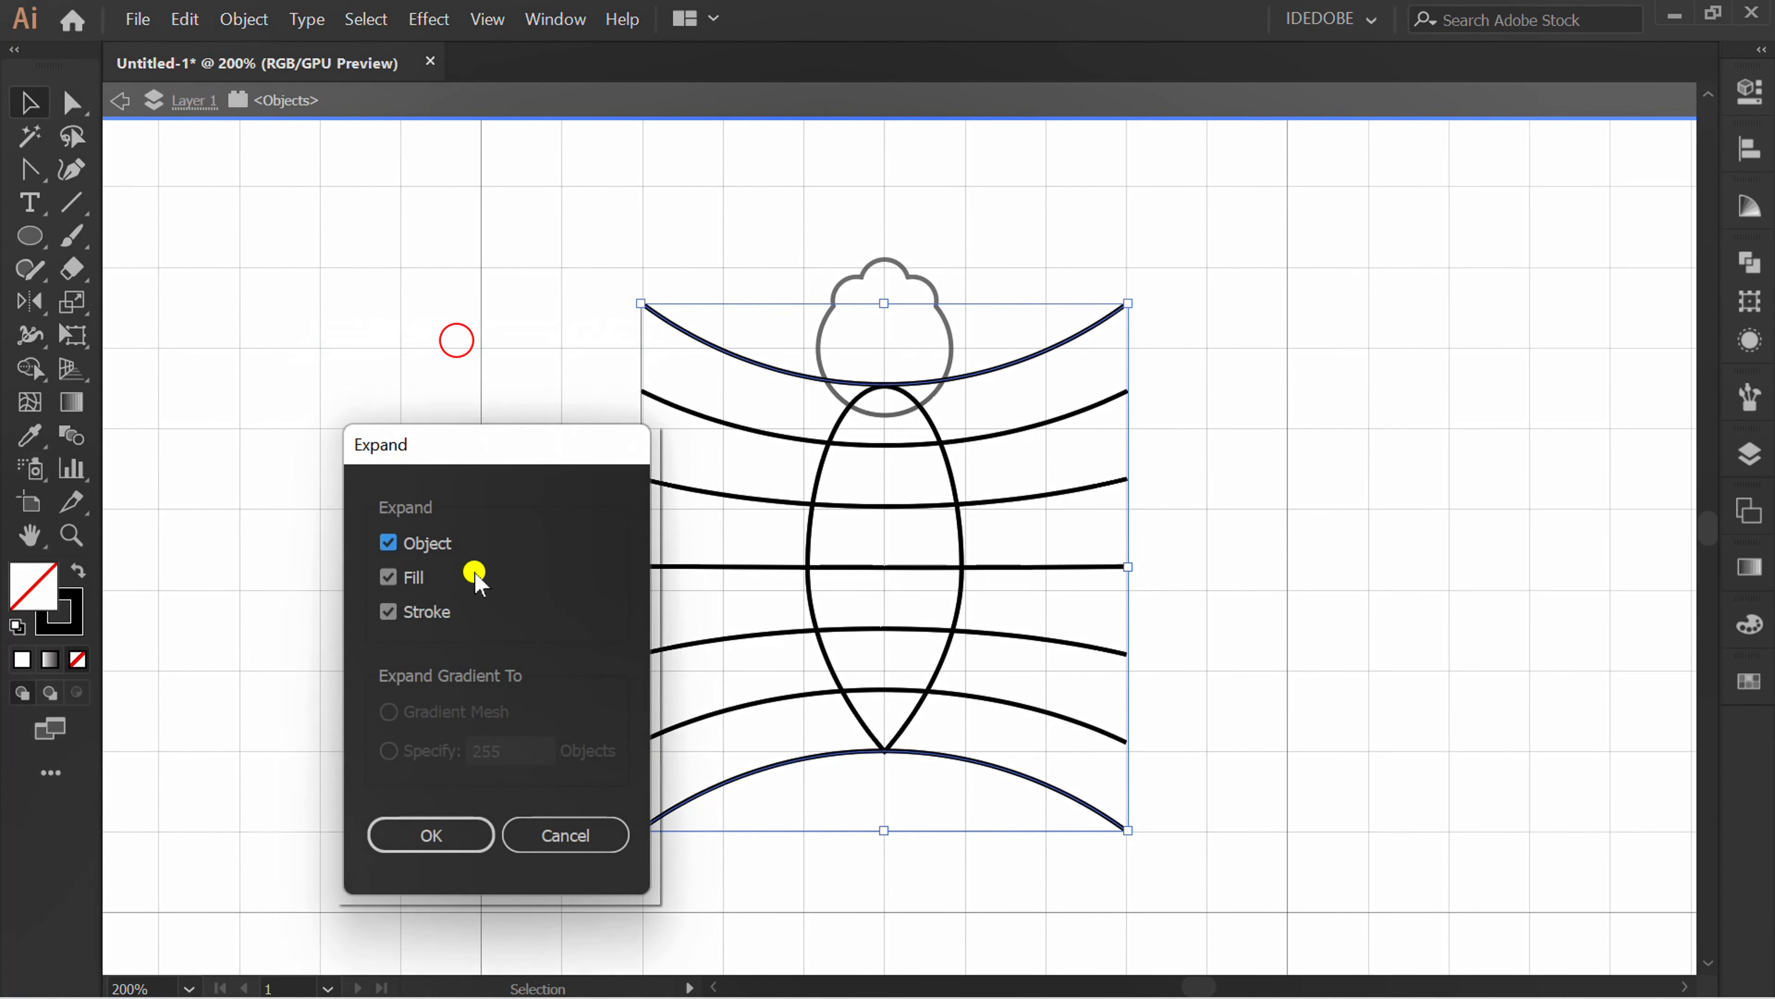
pyautogui.click(432, 834)
pyautogui.rightClick(544, 410)
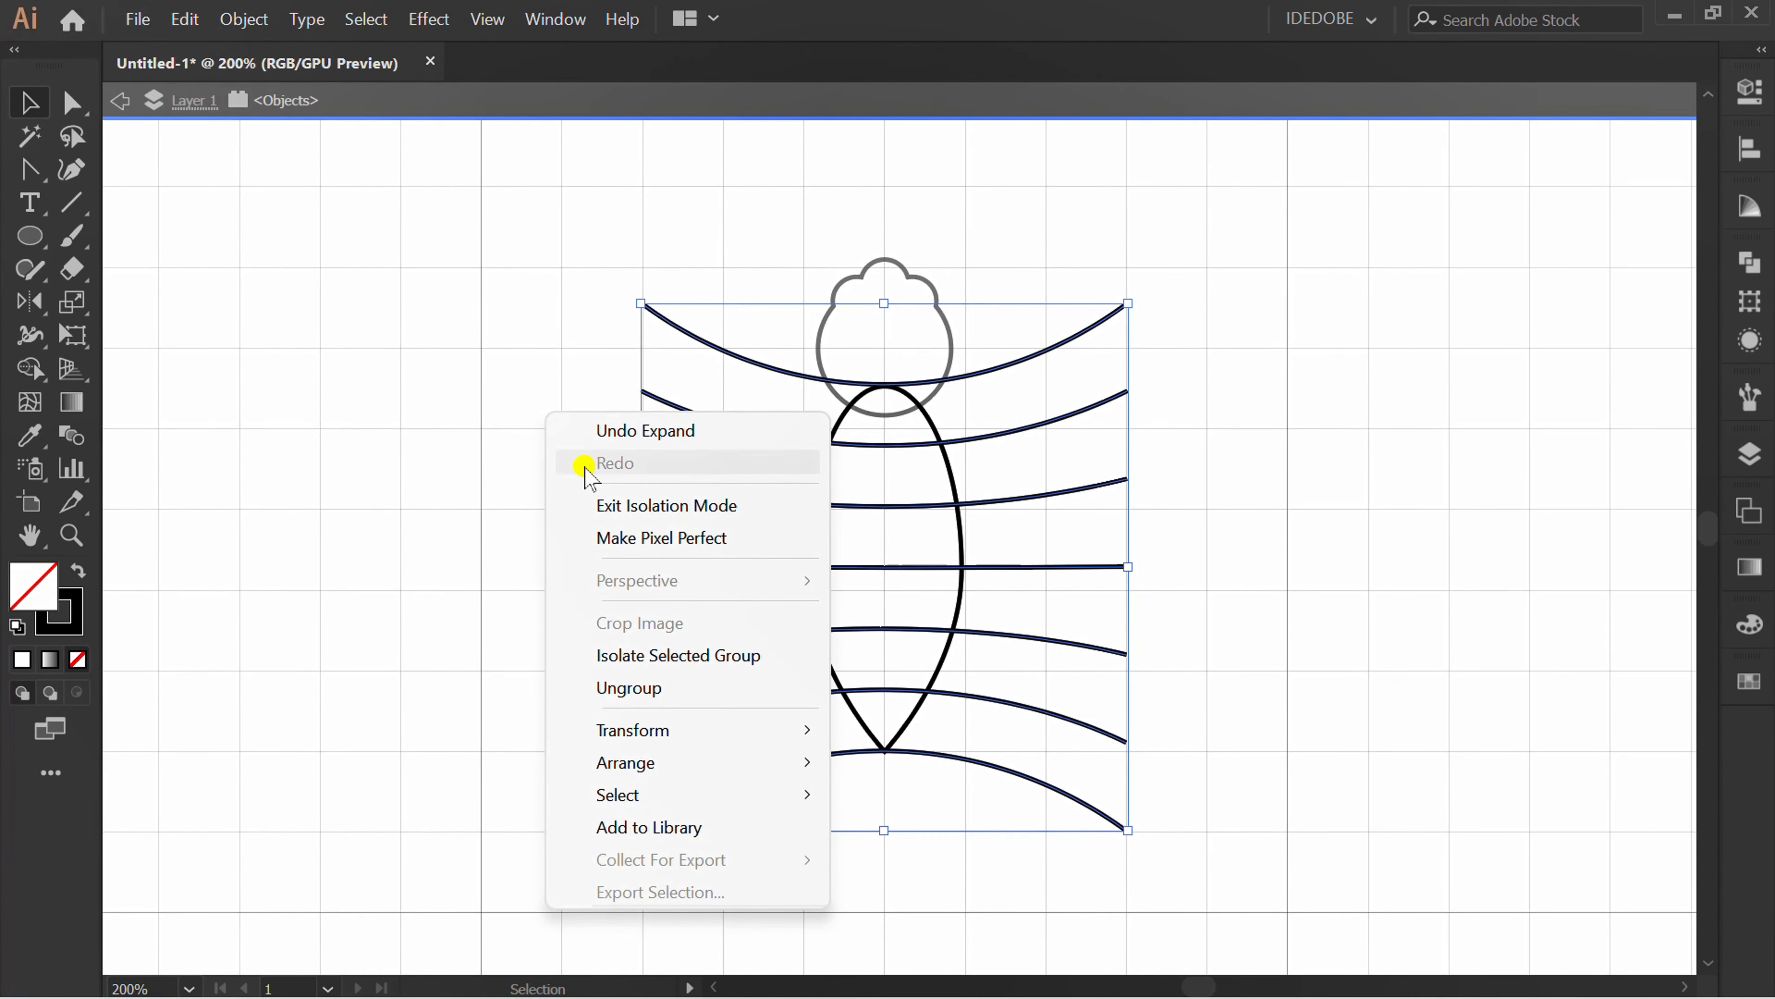
pyautogui.click(670, 687)
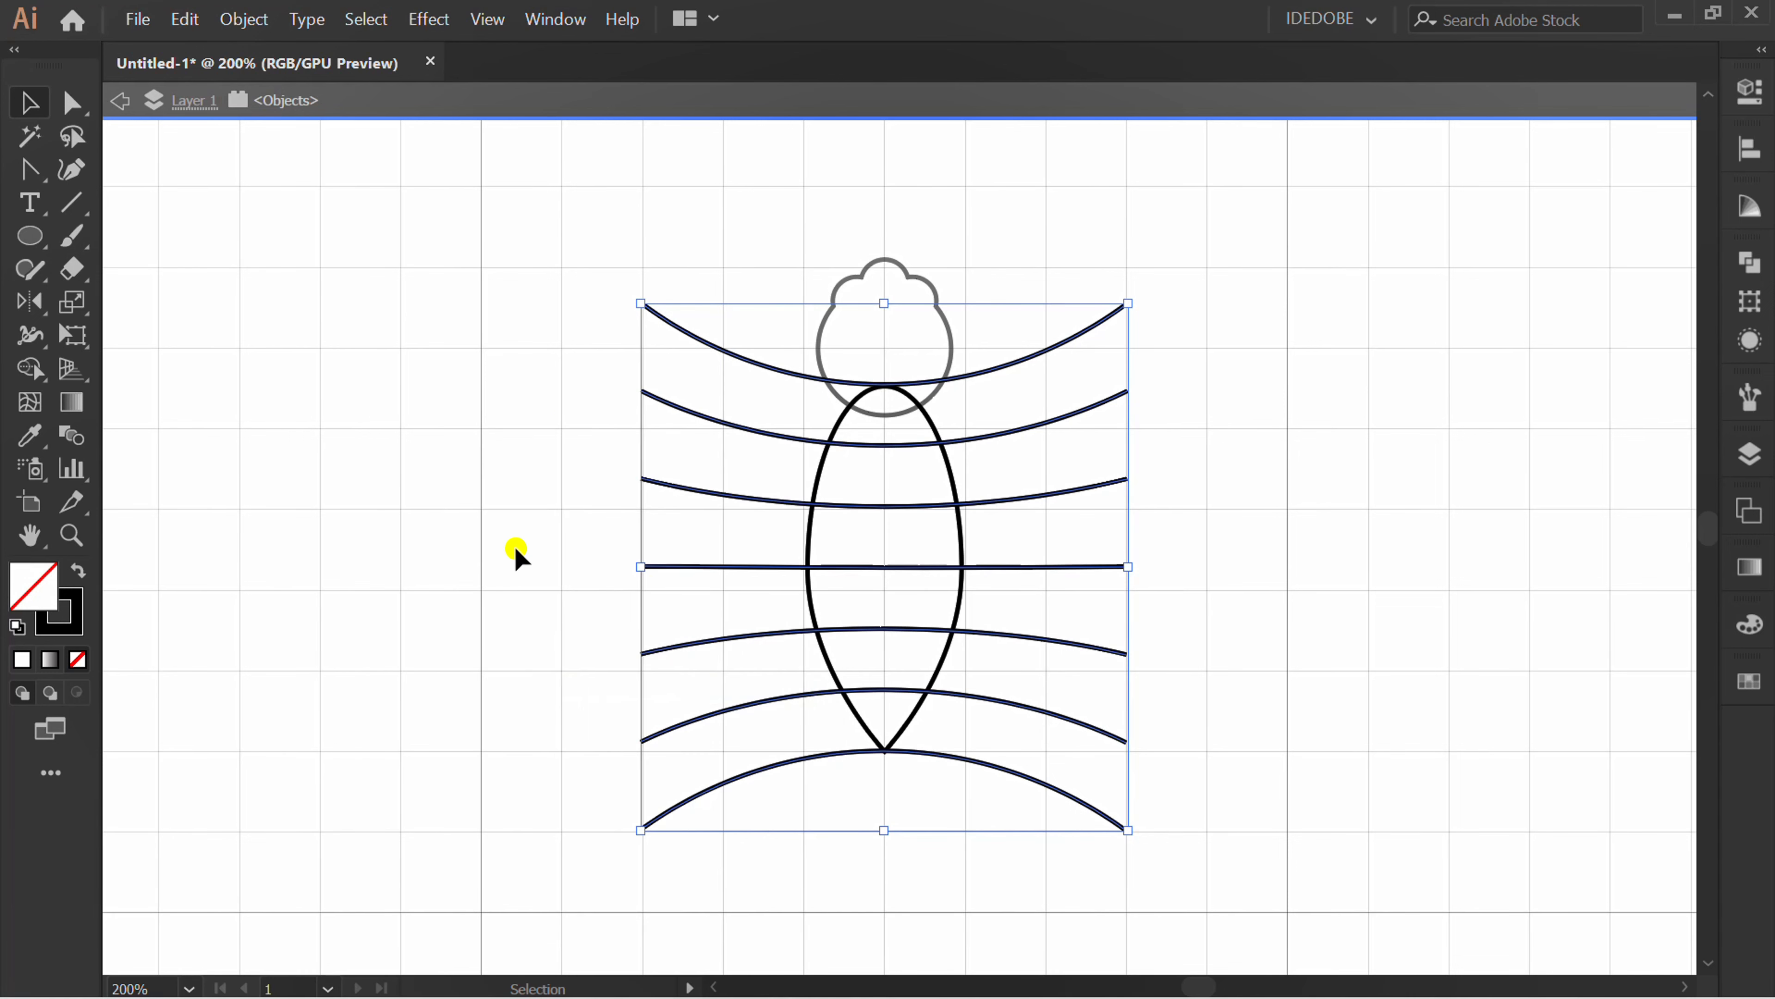
pyautogui.click(513, 546)
# Delete the topmost and bottommost curves touching the ends of the body.
pyautogui.moveTo(697, 246); pyautogui.dragTo(615, 325)
pyautogui.press('Delete')
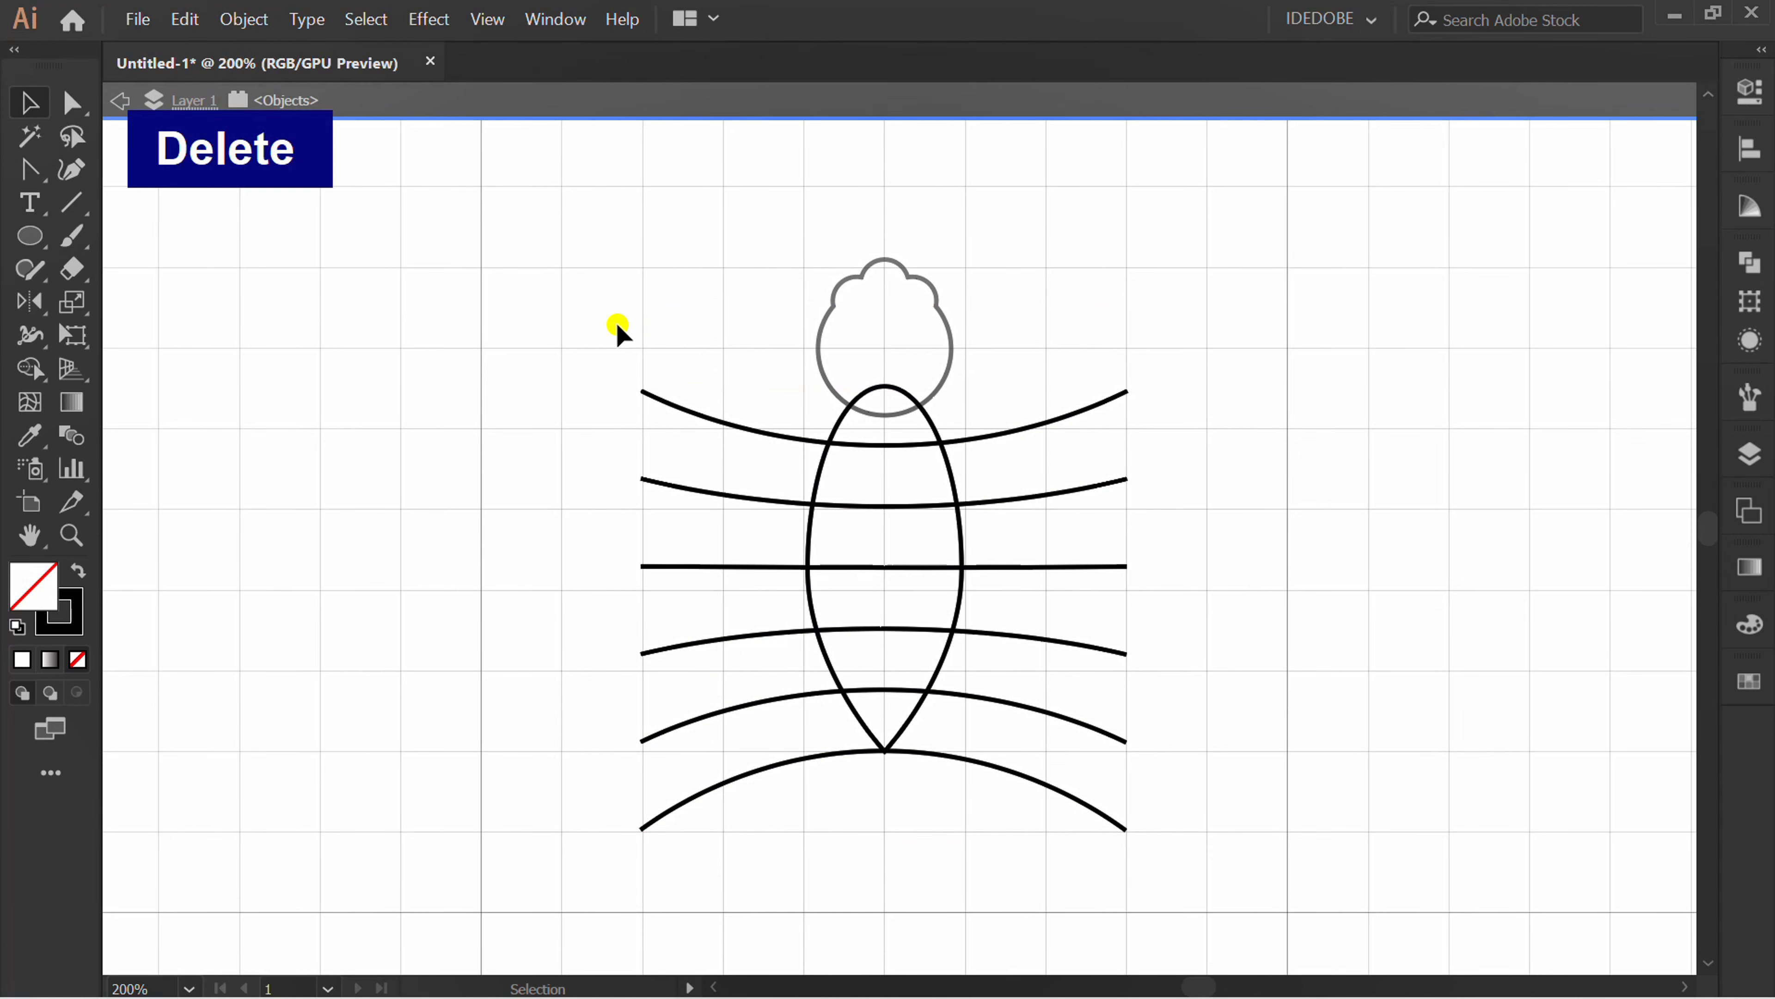
pyautogui.click(1001, 750)
pyautogui.press('Delete')
# Select the body with its five curves and set the Shape Builder fill to yellow-orange, RGB 251, 200, 59.
pyautogui.moveTo(1225, 293); pyautogui.dragTo(494, 818)
pyautogui.moveTo(26, 365); pyautogui.dragTo(181, 366)
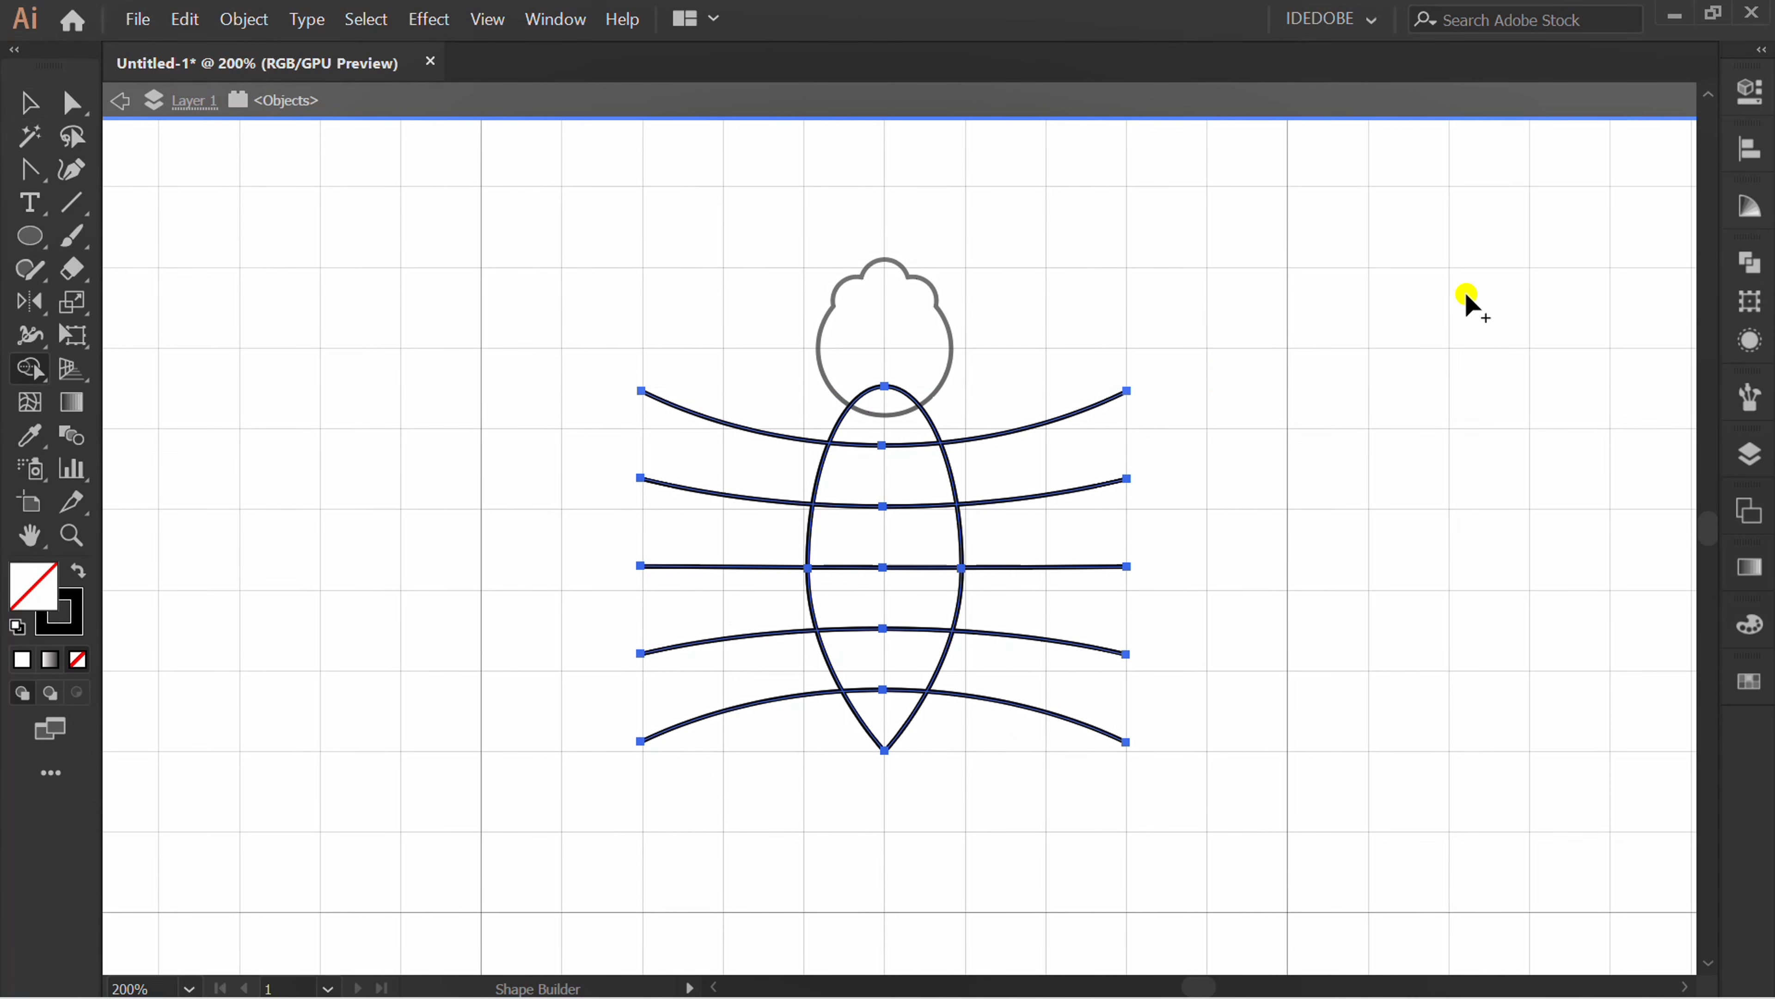
pyautogui.click(1749, 89)
pyautogui.click(1398, 381)
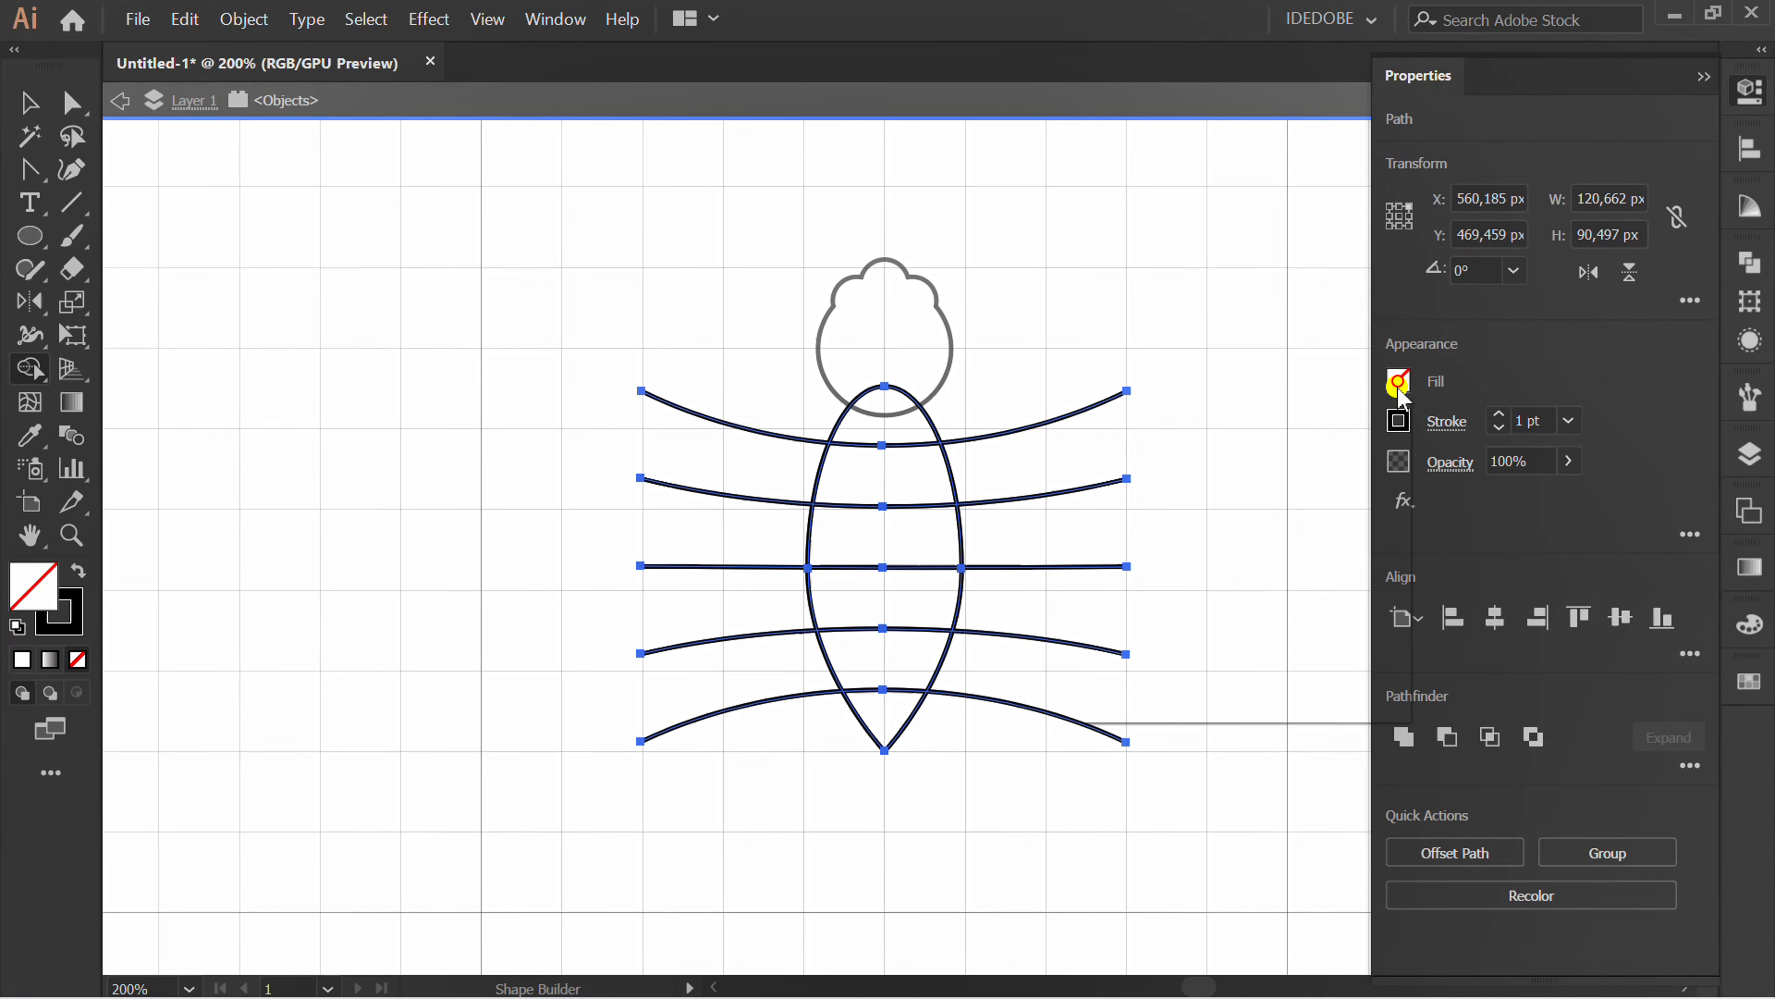
pyautogui.click(1368, 484)
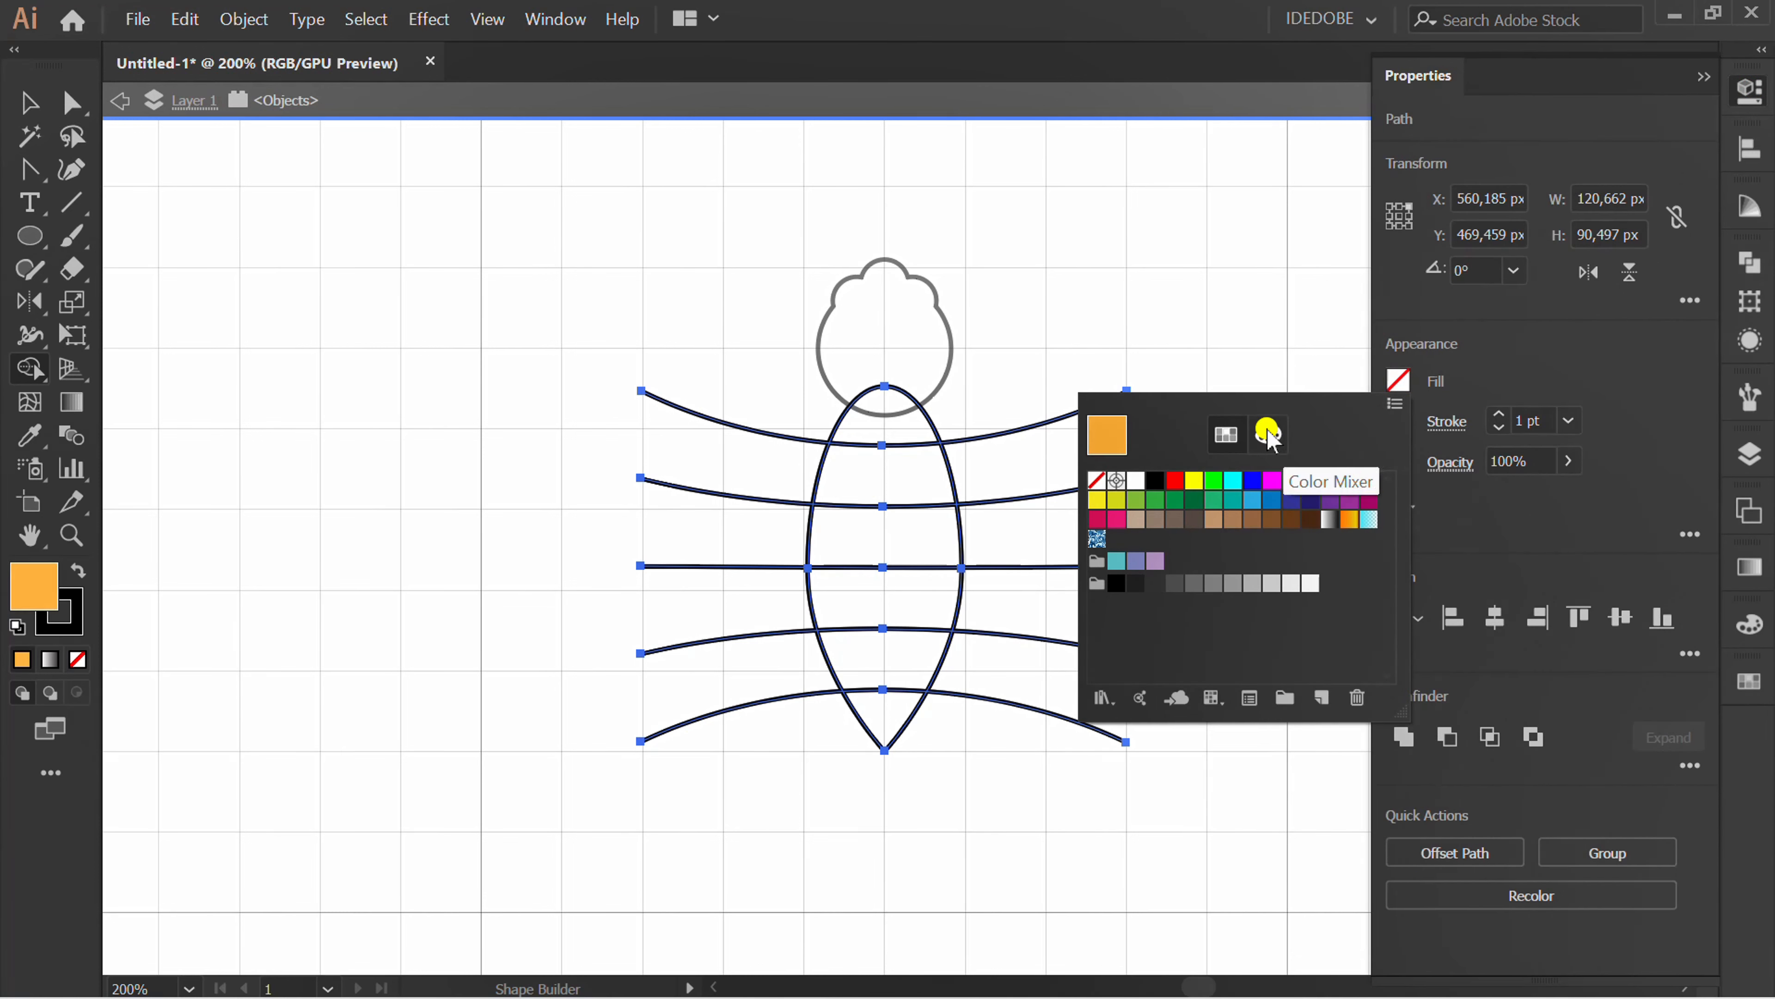
pyautogui.click(1269, 432)
pyautogui.click(1368, 528)
pyautogui.write('200')
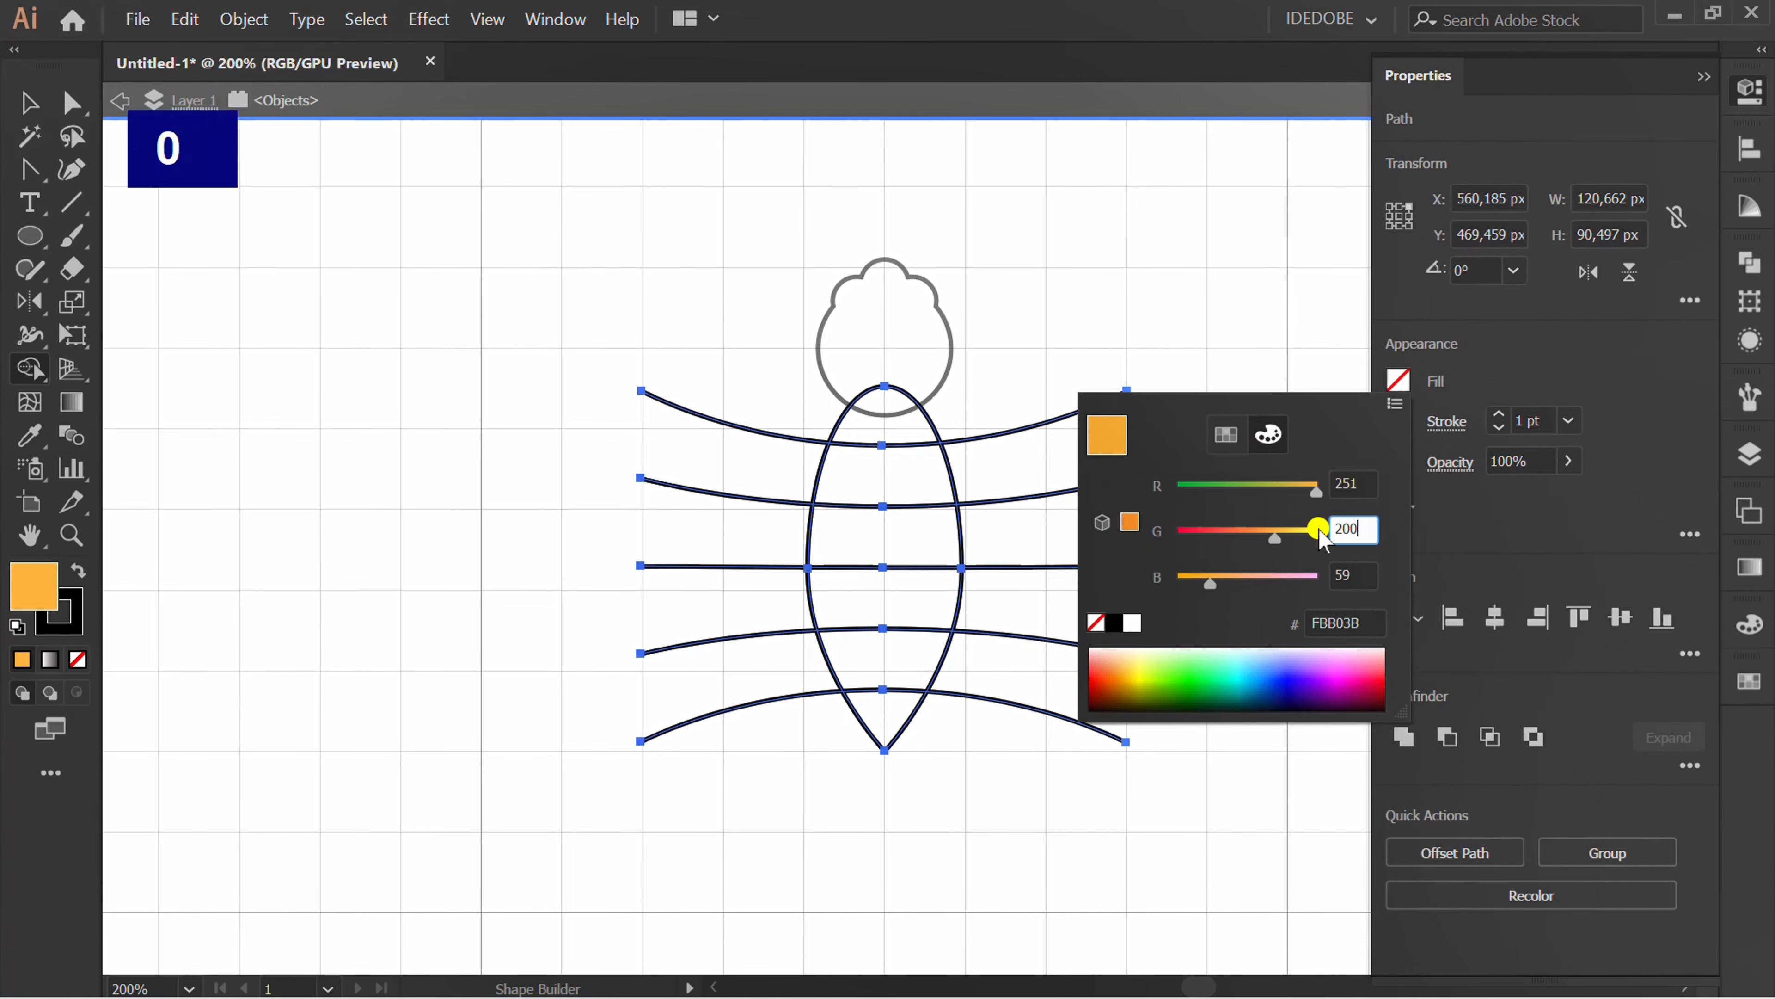
pyautogui.click(1504, 514)
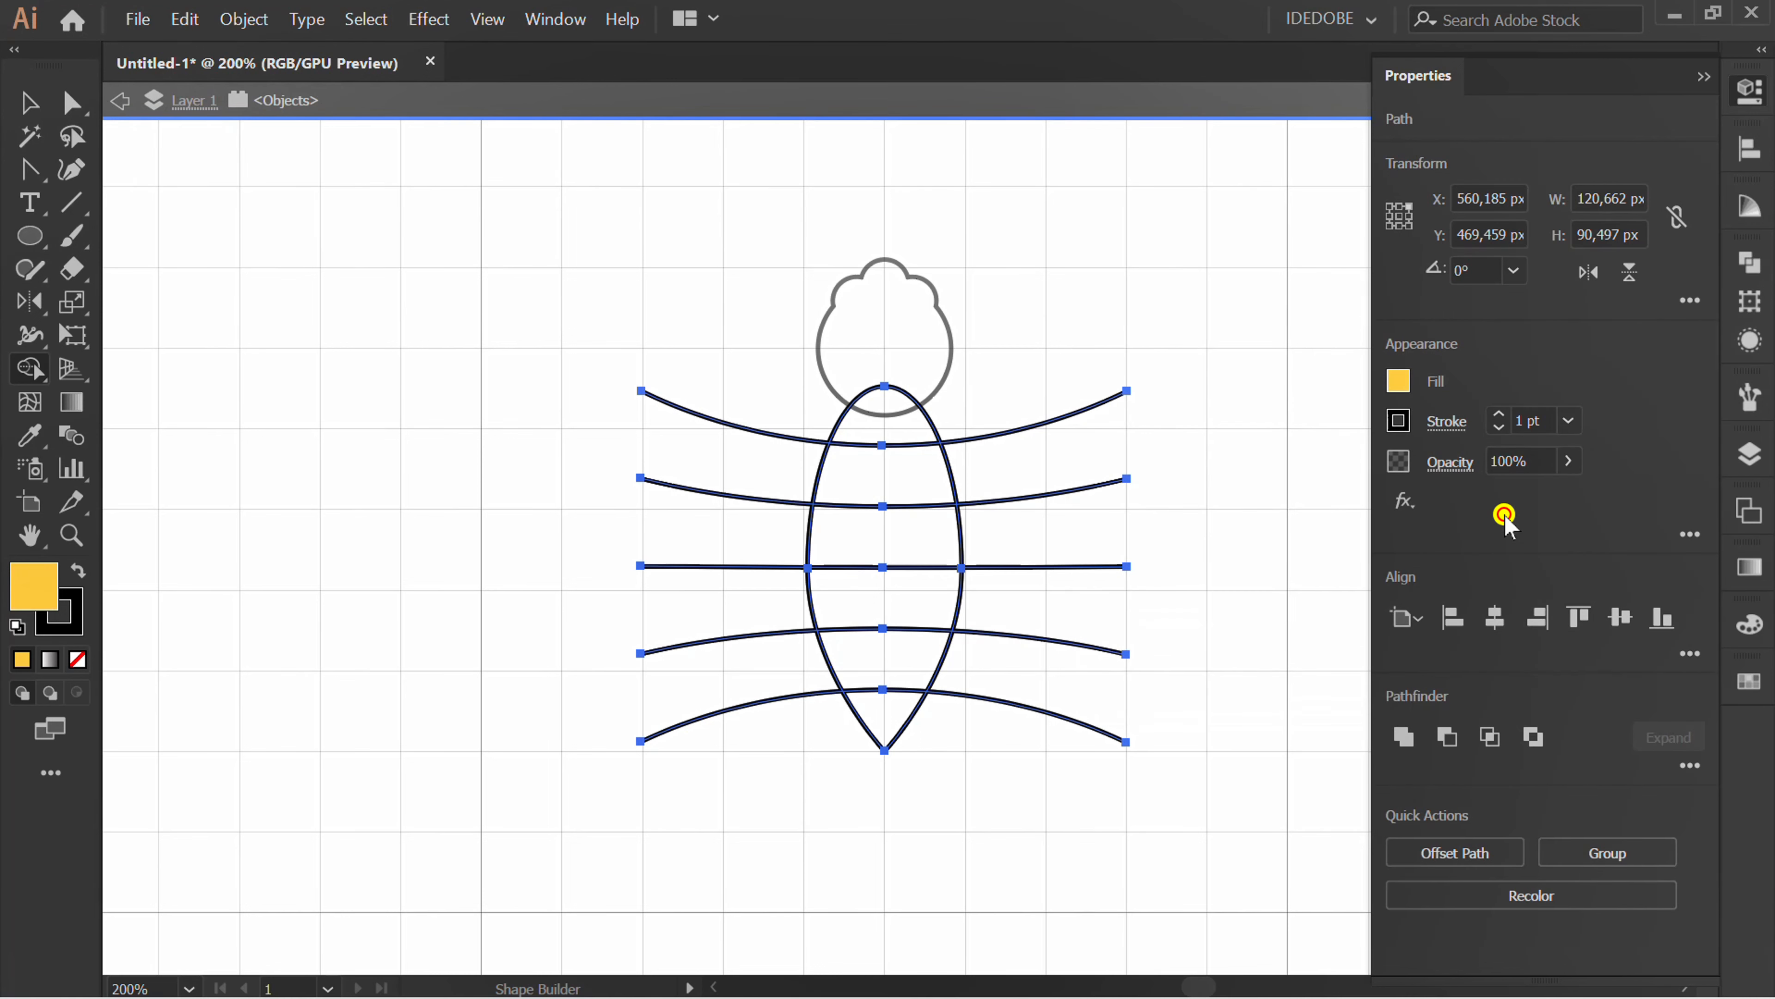
# Fill the first, third and fifth body bands from the top with the yellow-orange using Shape Builder.
pyautogui.click(886, 416)
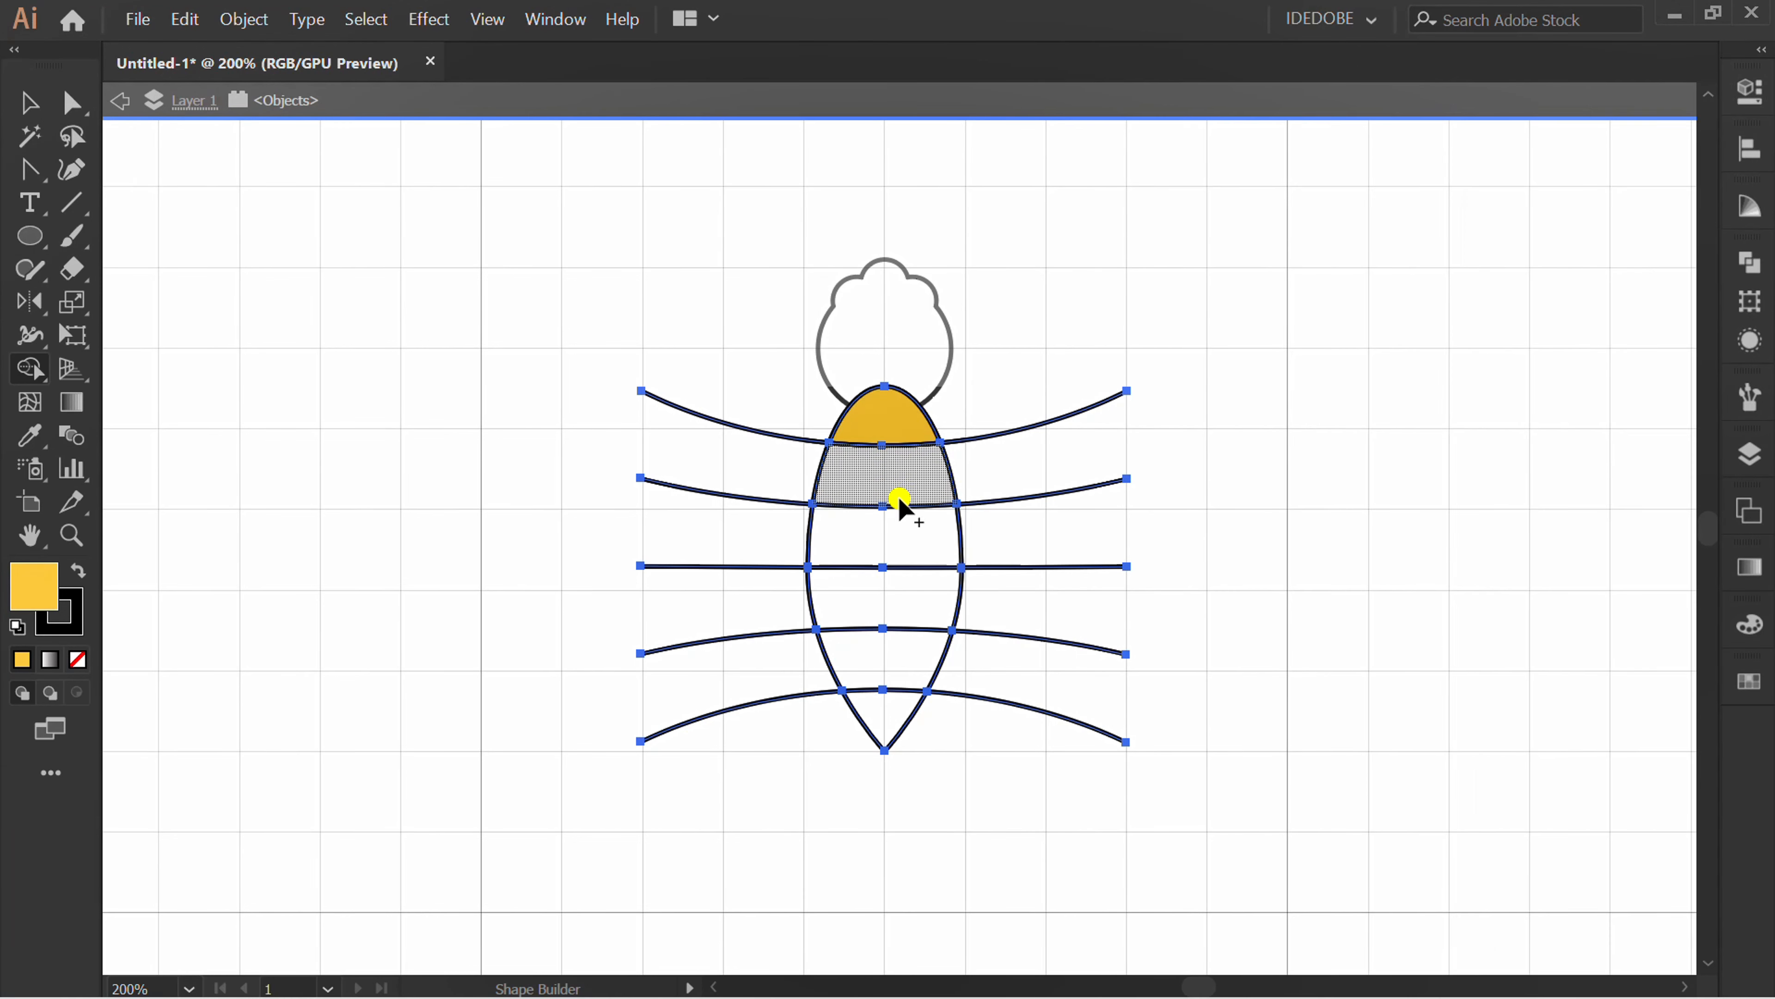
pyautogui.click(884, 535)
pyautogui.click(896, 648)
pyautogui.press('v')
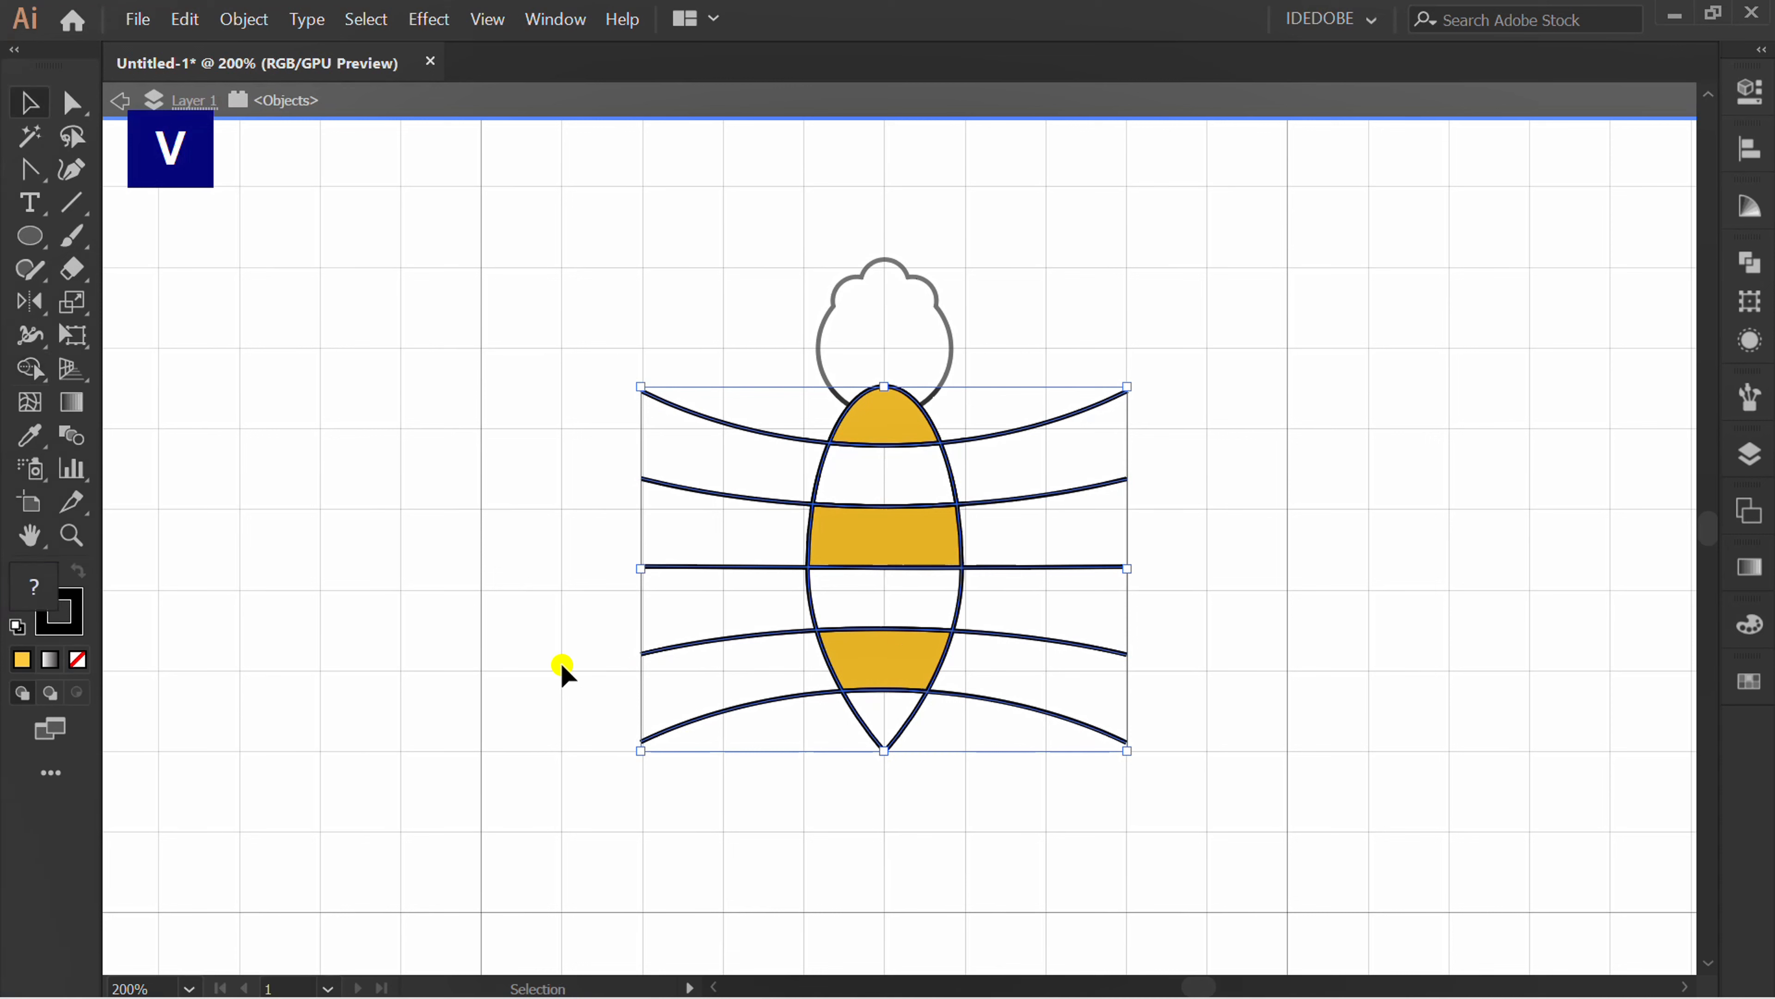
# Reselect the body and curves and set the Shape Builder fill to the black swatch.
pyautogui.moveTo(1202, 301); pyautogui.dragTo(585, 779)
pyautogui.moveTo(29, 366); pyautogui.dragTo(184, 365)
pyautogui.click(1750, 91)
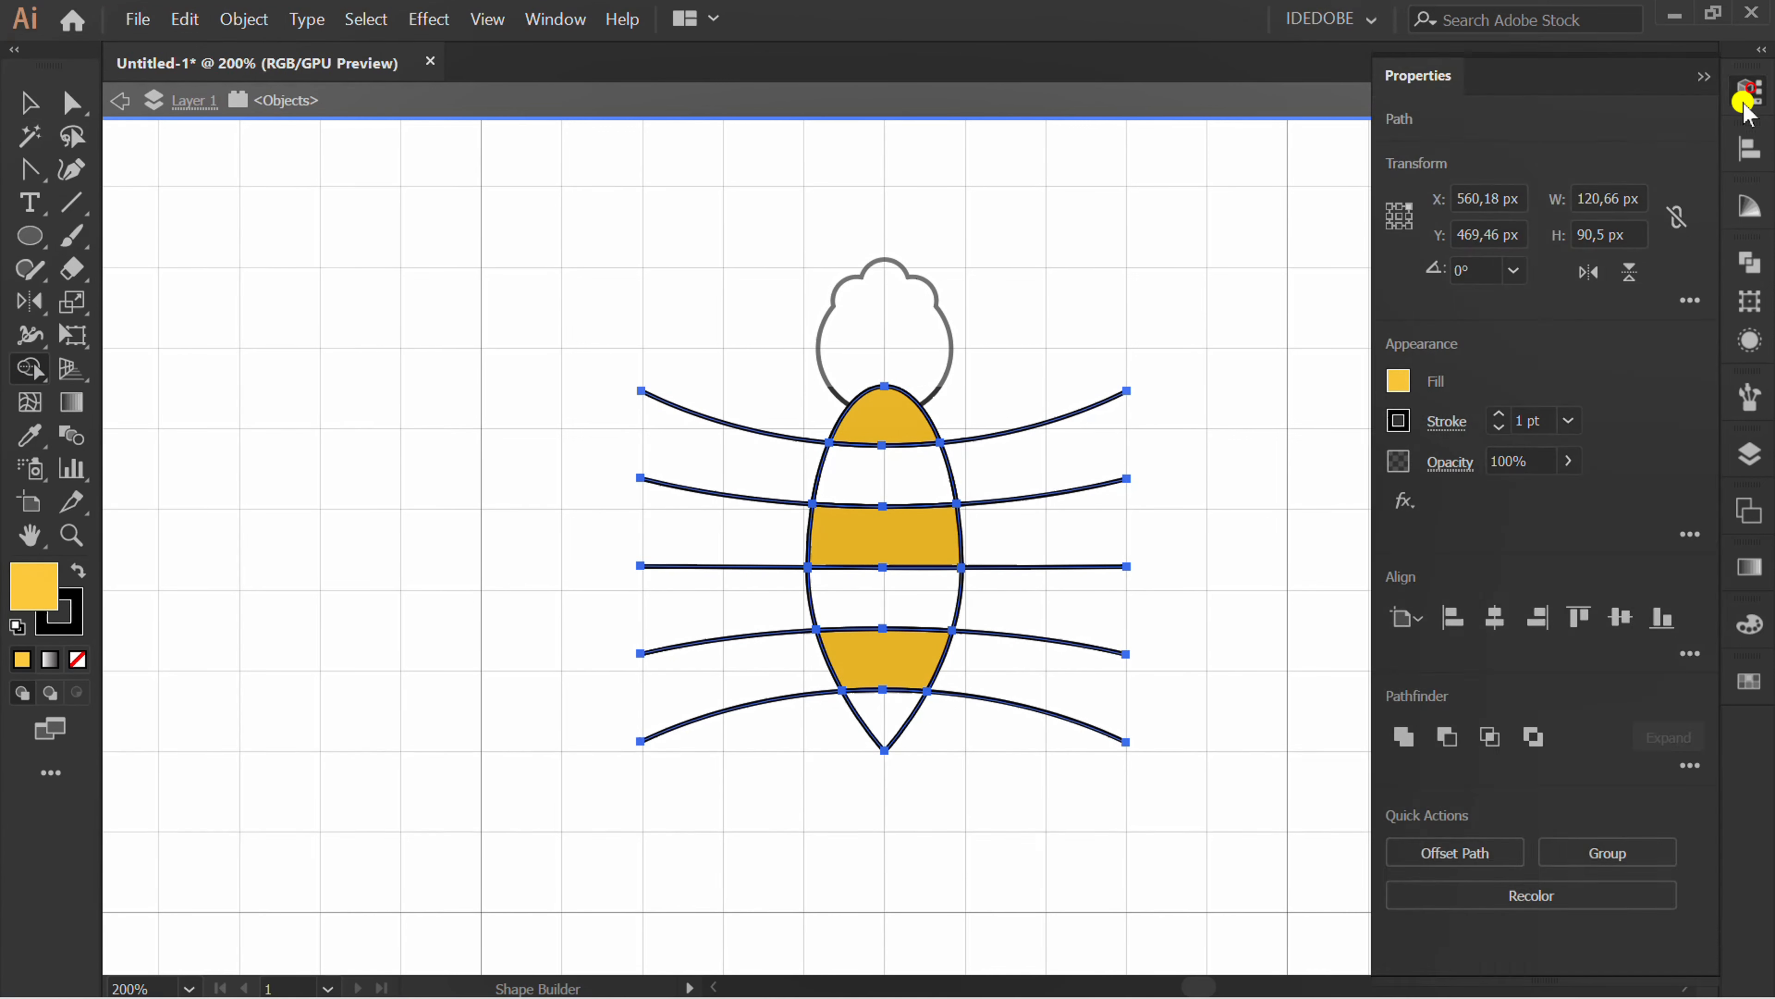
pyautogui.click(1401, 393)
pyautogui.click(1226, 435)
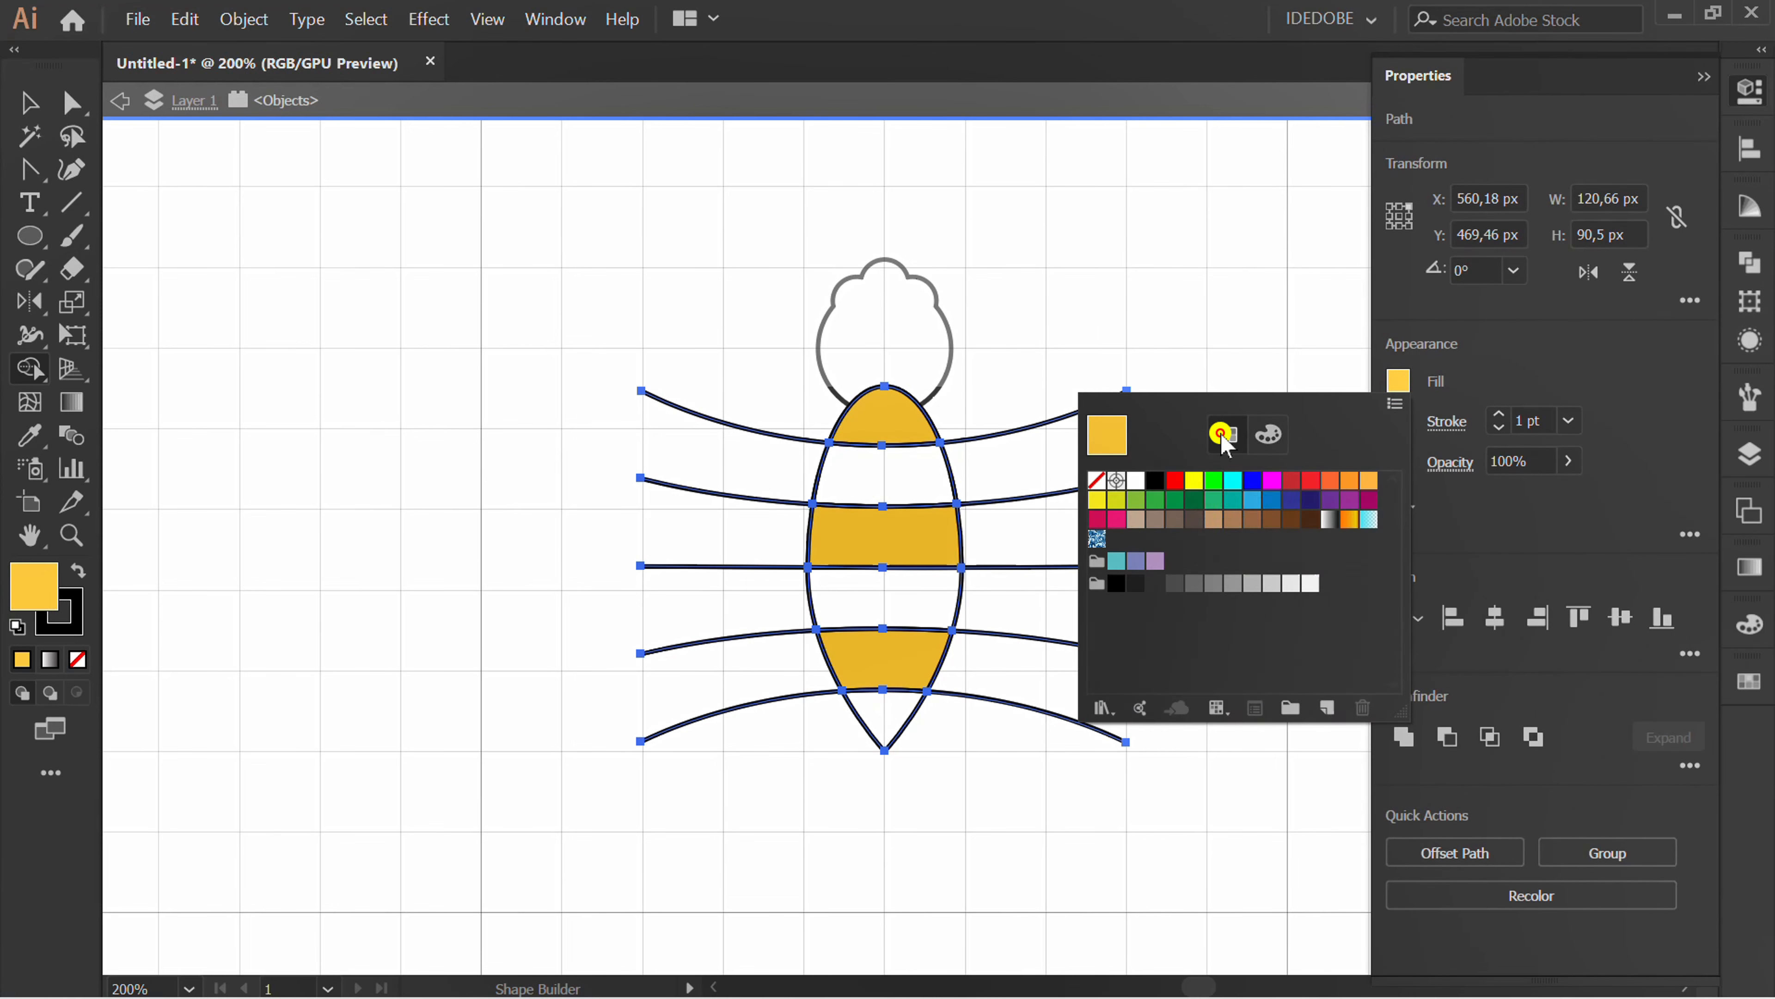
pyautogui.click(1155, 480)
pyautogui.click(1157, 377)
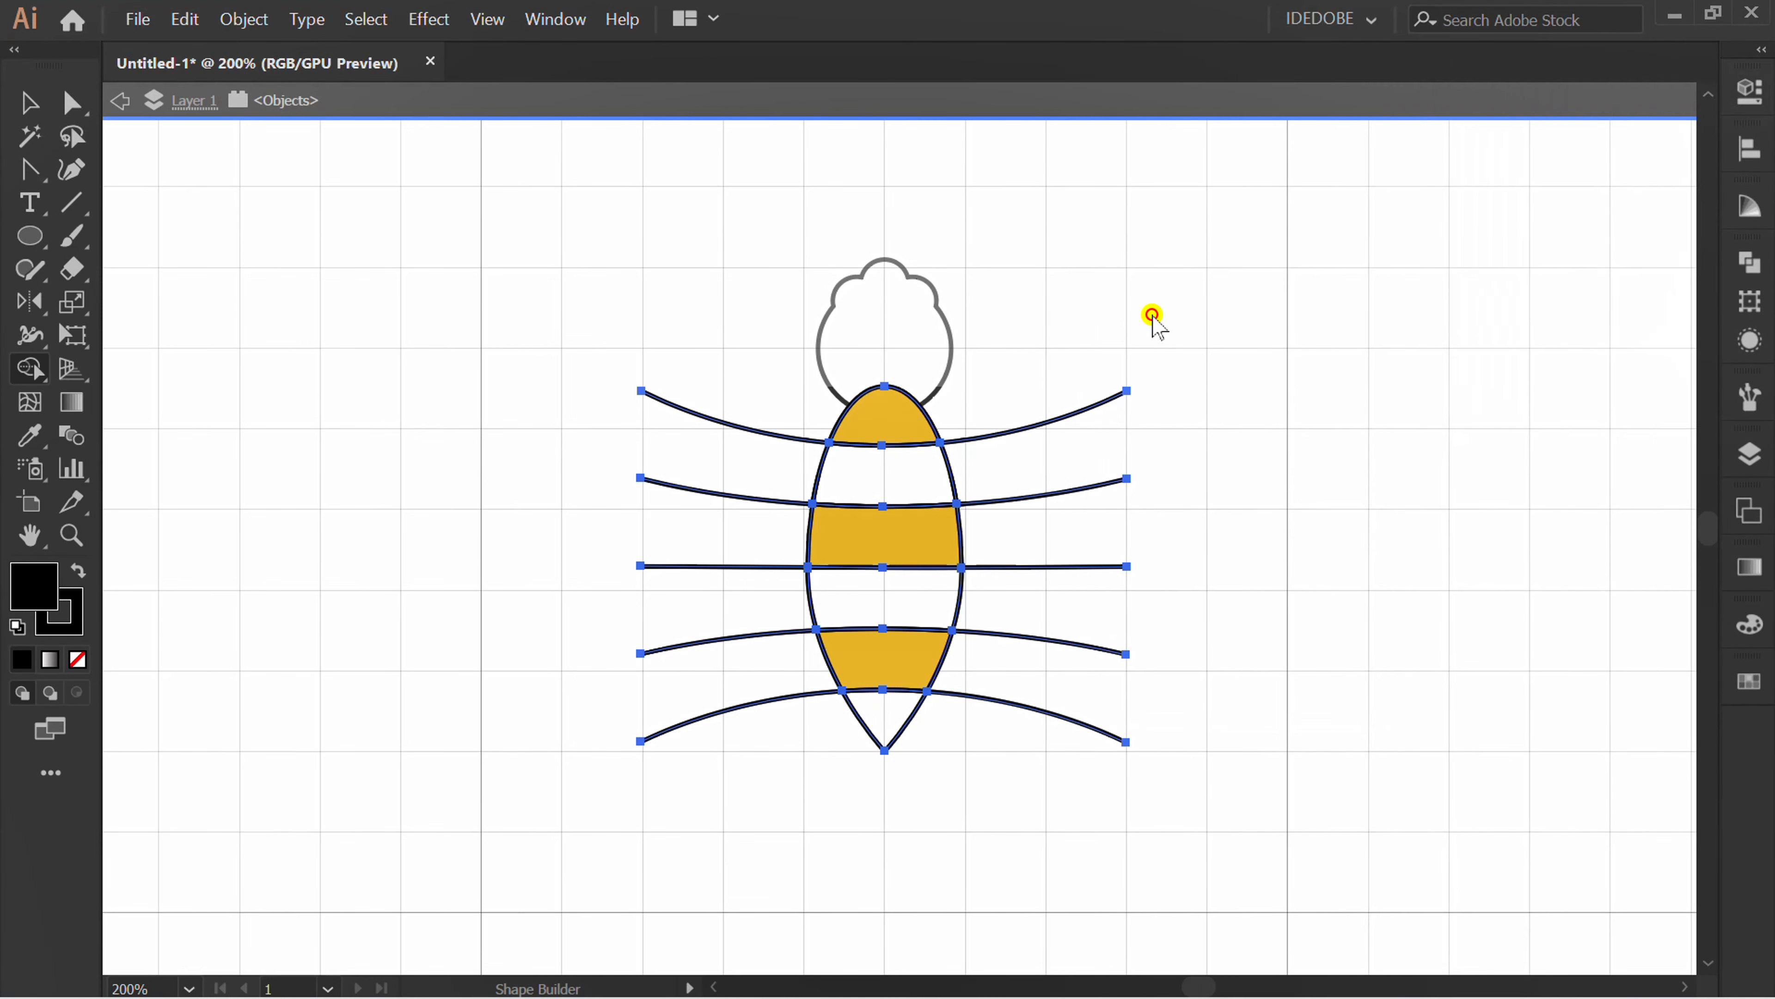
# Fill the second and fourth body bands and the pointed tip with black using Shape Builder.
pyautogui.click(908, 462)
pyautogui.click(874, 598)
pyautogui.click(867, 722)
pyautogui.press('v')
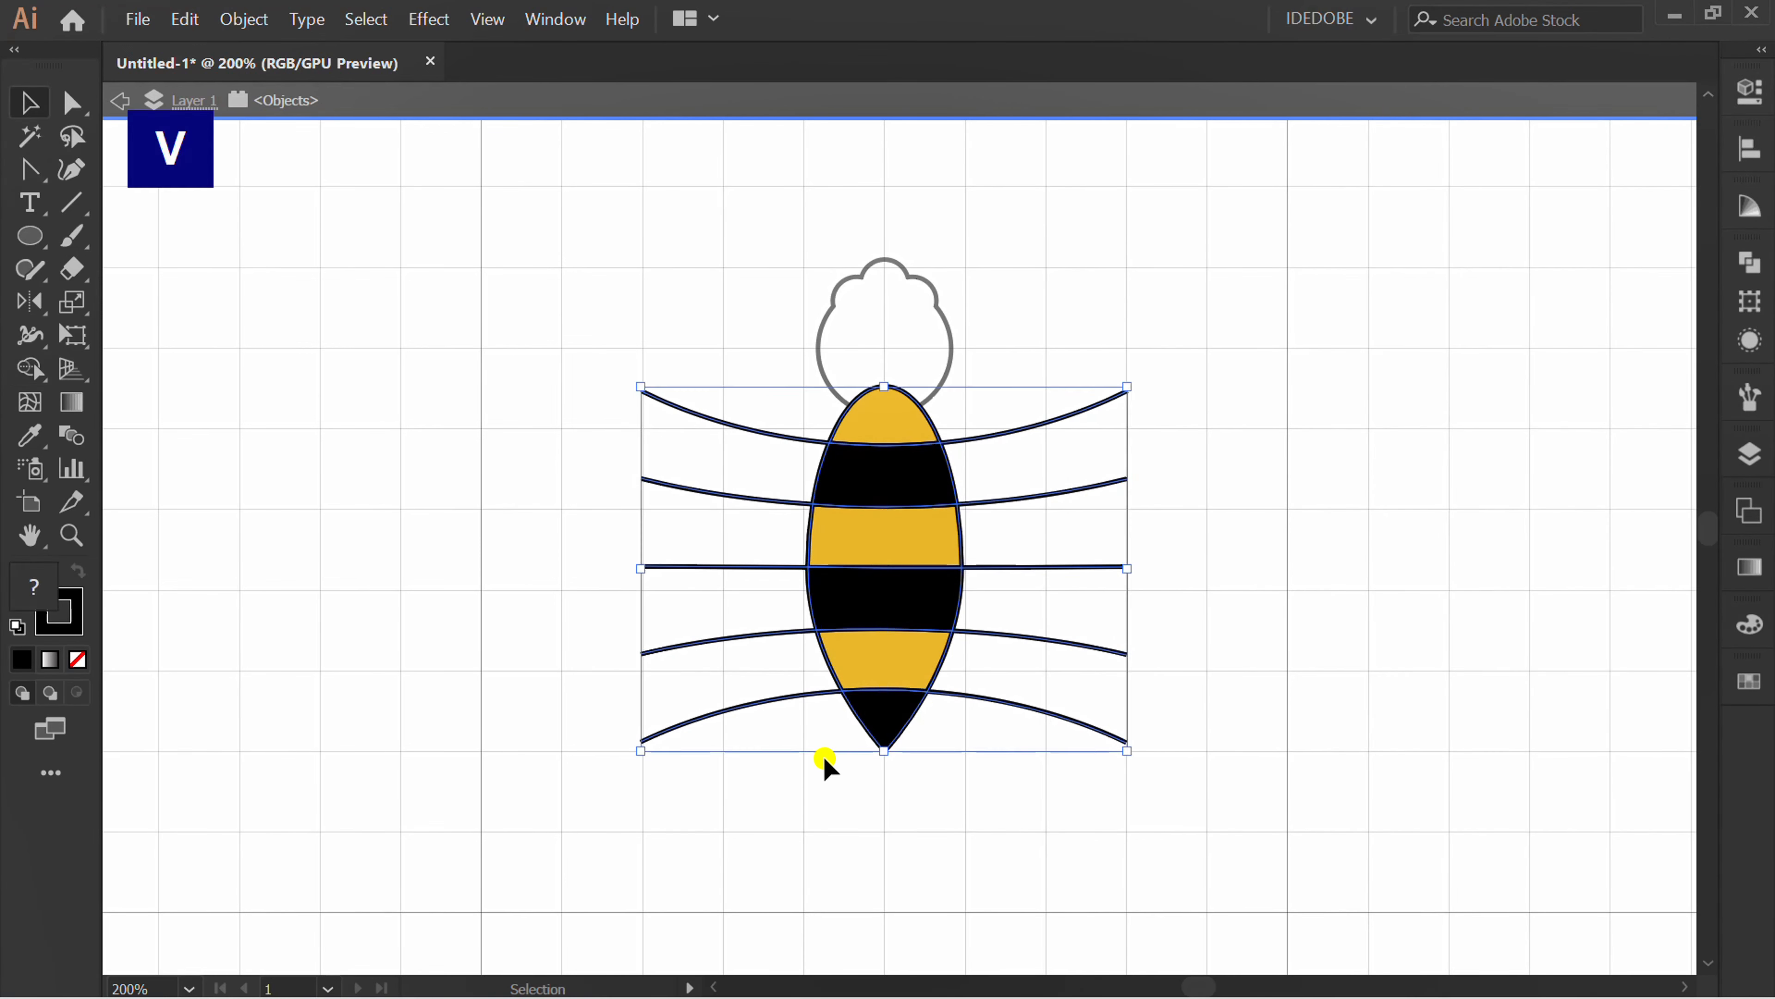
# Delete the leftover curve ends extending beyond both sides of the body.
pyautogui.moveTo(690, 302); pyautogui.dragTo(542, 825)
pyautogui.press('Delete')
pyautogui.moveTo(1279, 339); pyautogui.dragTo(1064, 766)
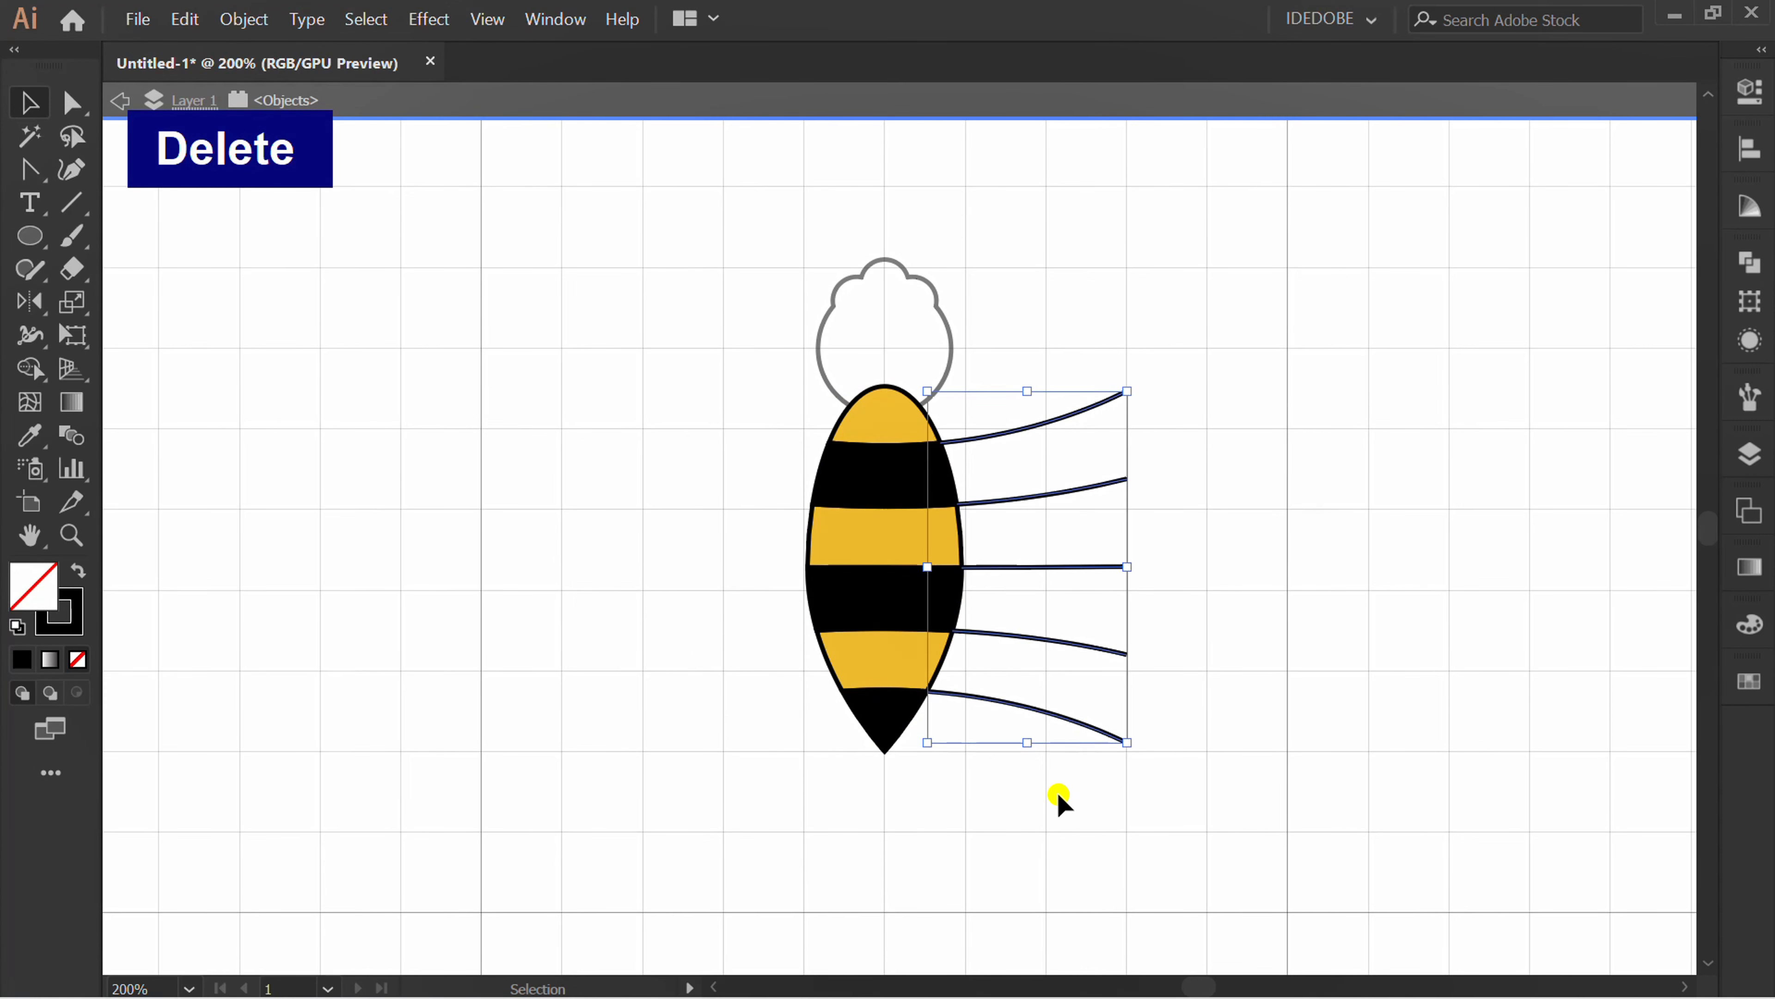
pyautogui.press('Delete')
# Remove the stroke from all the striped body sections.
pyautogui.moveTo(1038, 357); pyautogui.dragTo(806, 808)
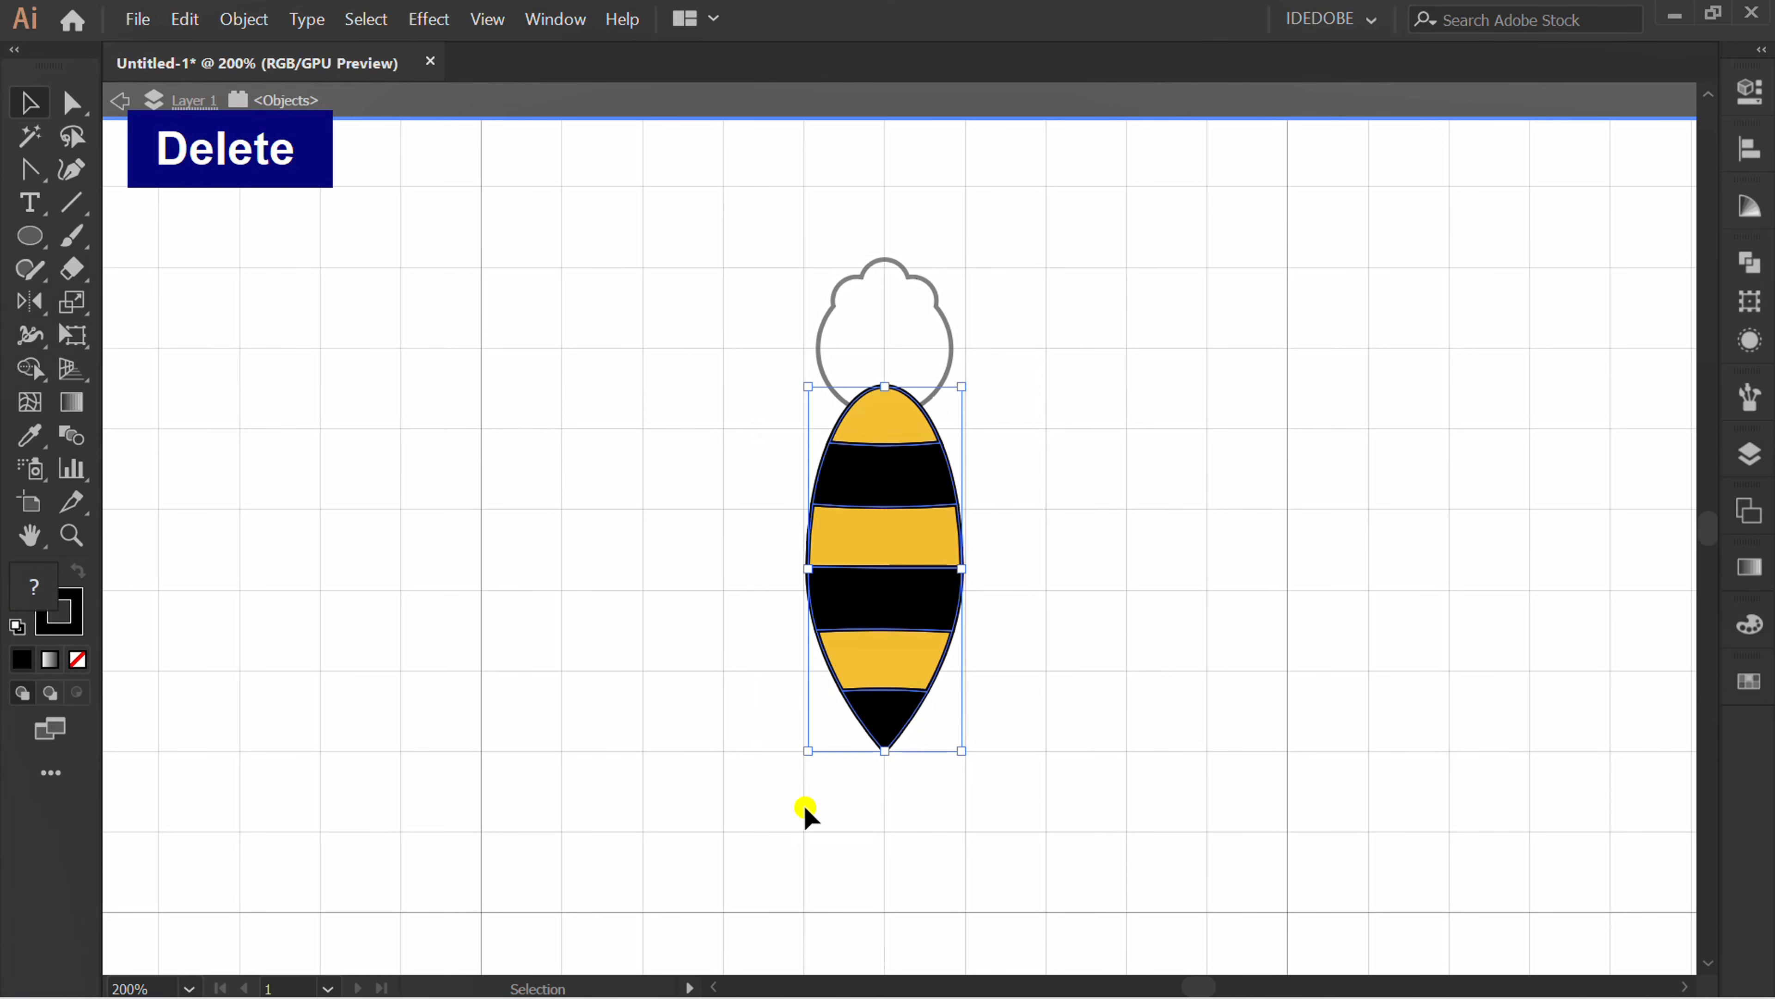
pyautogui.click(1751, 91)
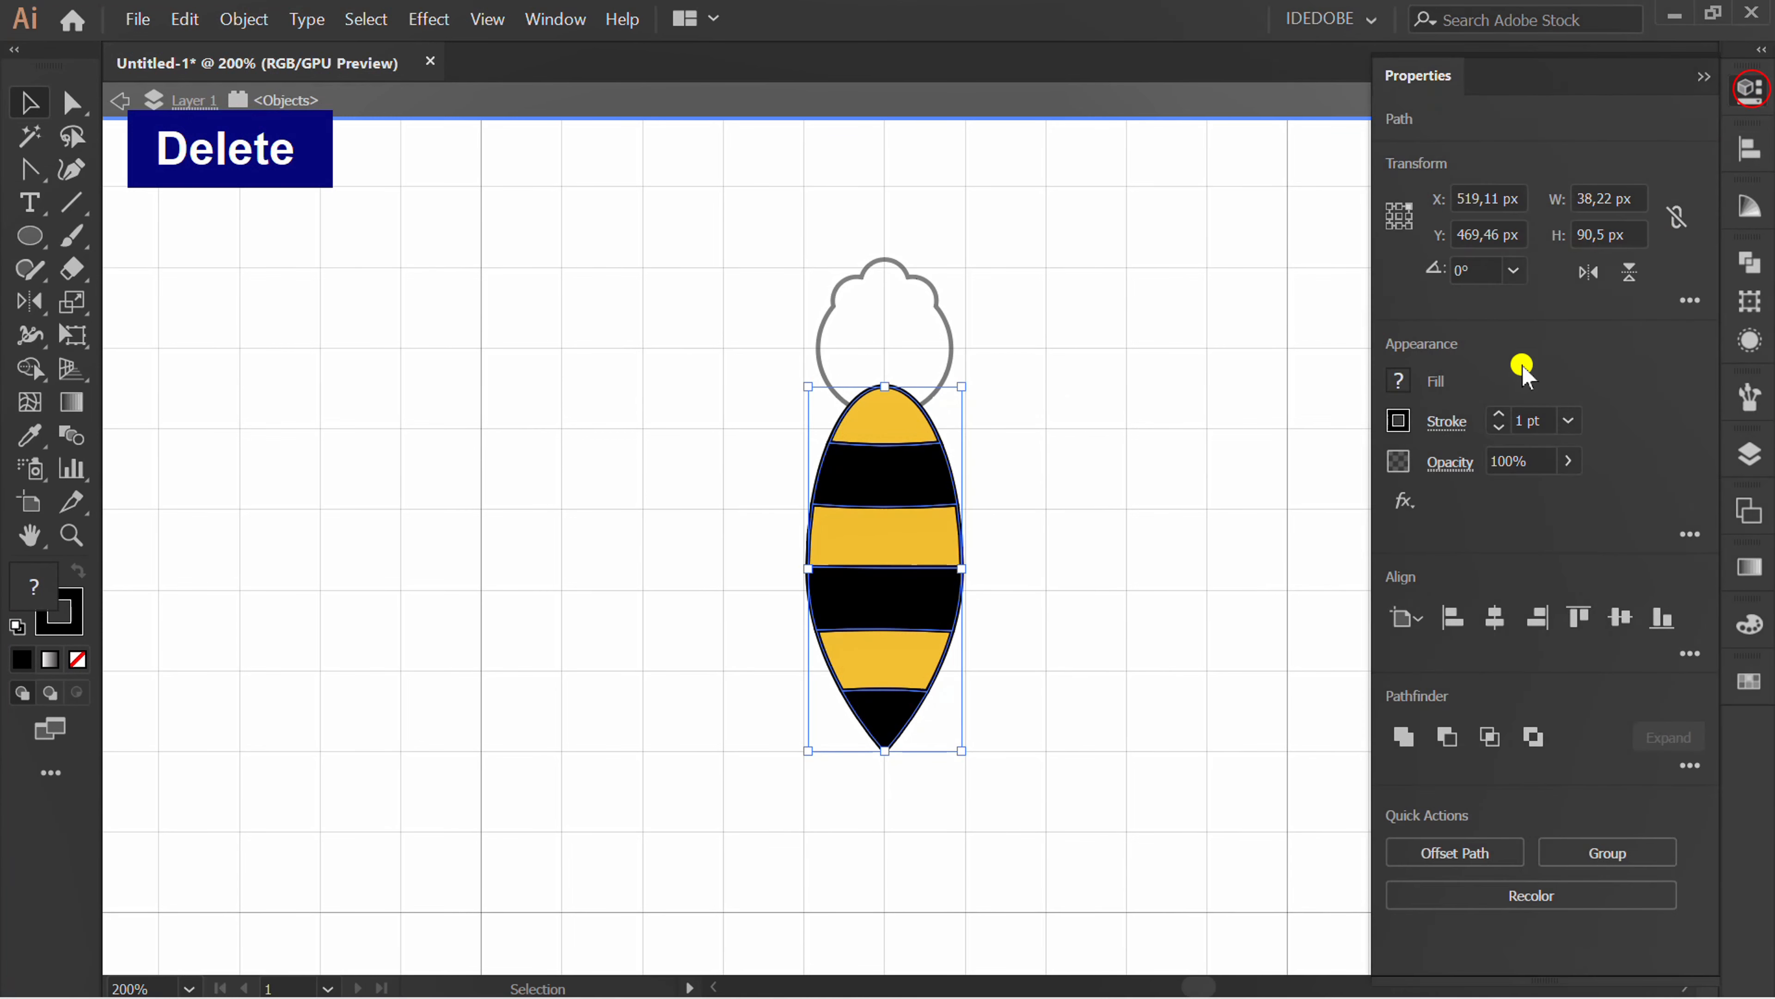
pyautogui.click(1398, 420)
pyautogui.click(1096, 521)
pyautogui.click(1004, 395)
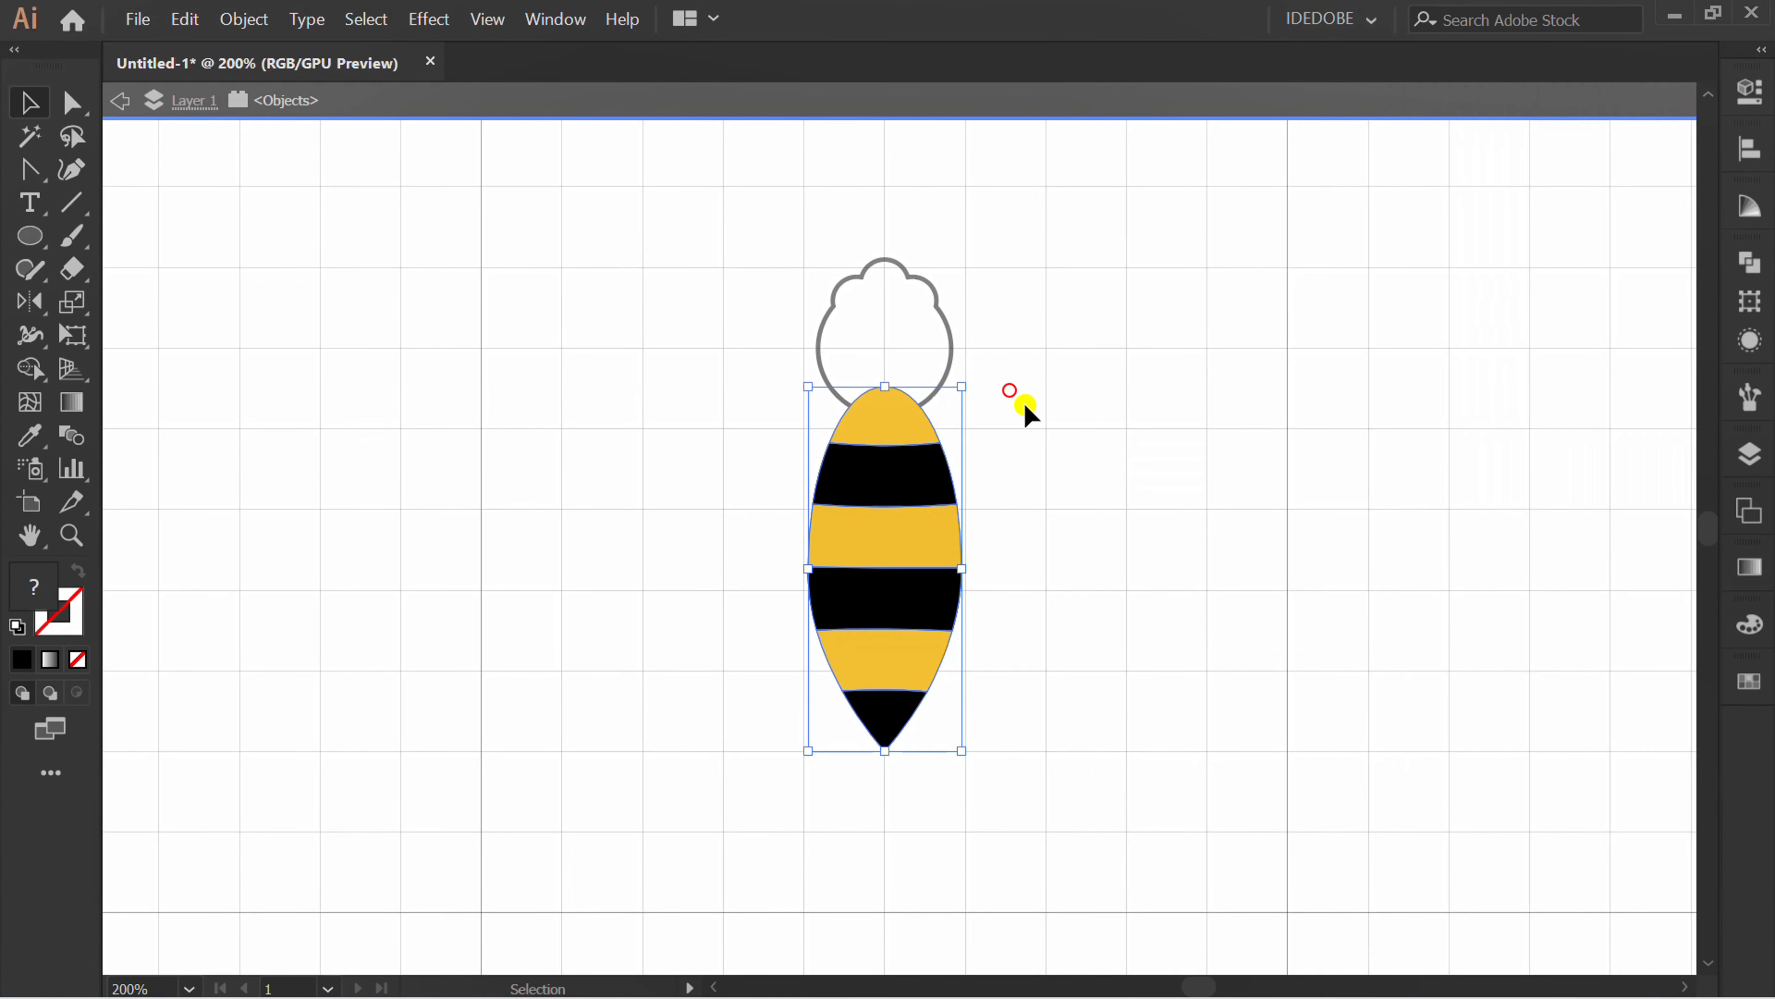
pyautogui.click(1022, 398)
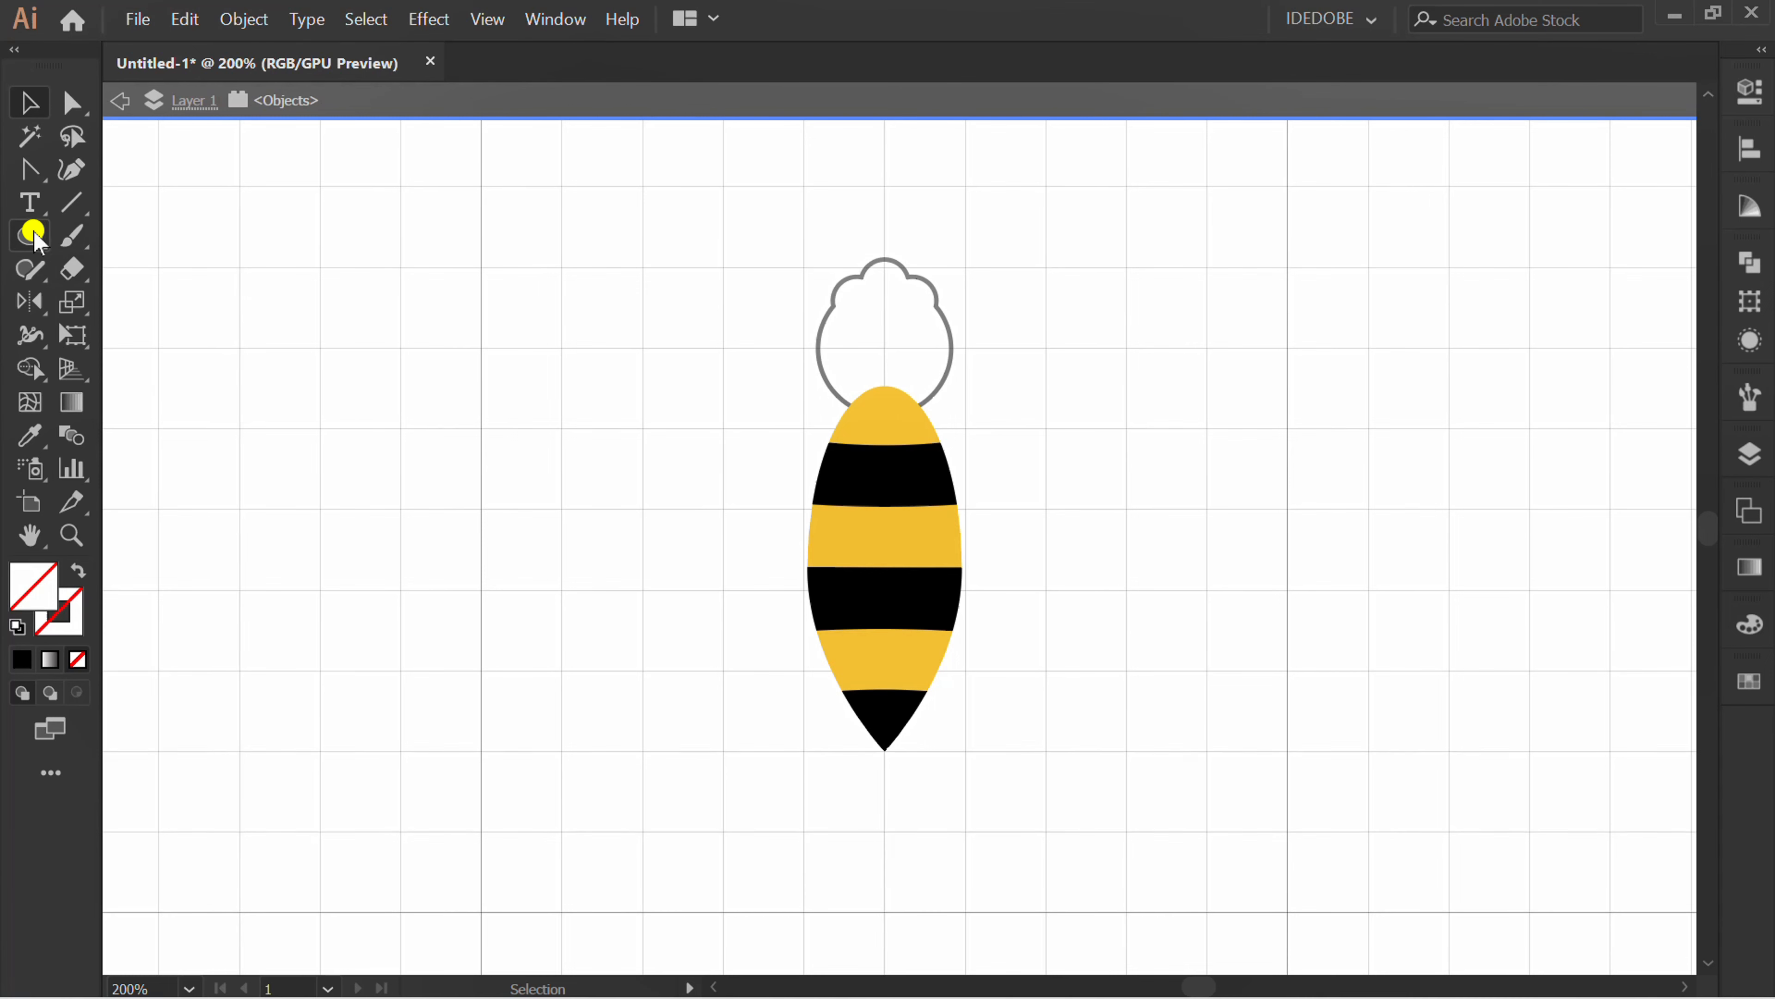
# Draw a narrow vertical ellipse about 5 px wide and 12 px high, centred just below the body's tip.
pyautogui.moveTo(36, 238); pyautogui.dragTo(138, 298)
pyautogui.scroll(4, 884, 764)
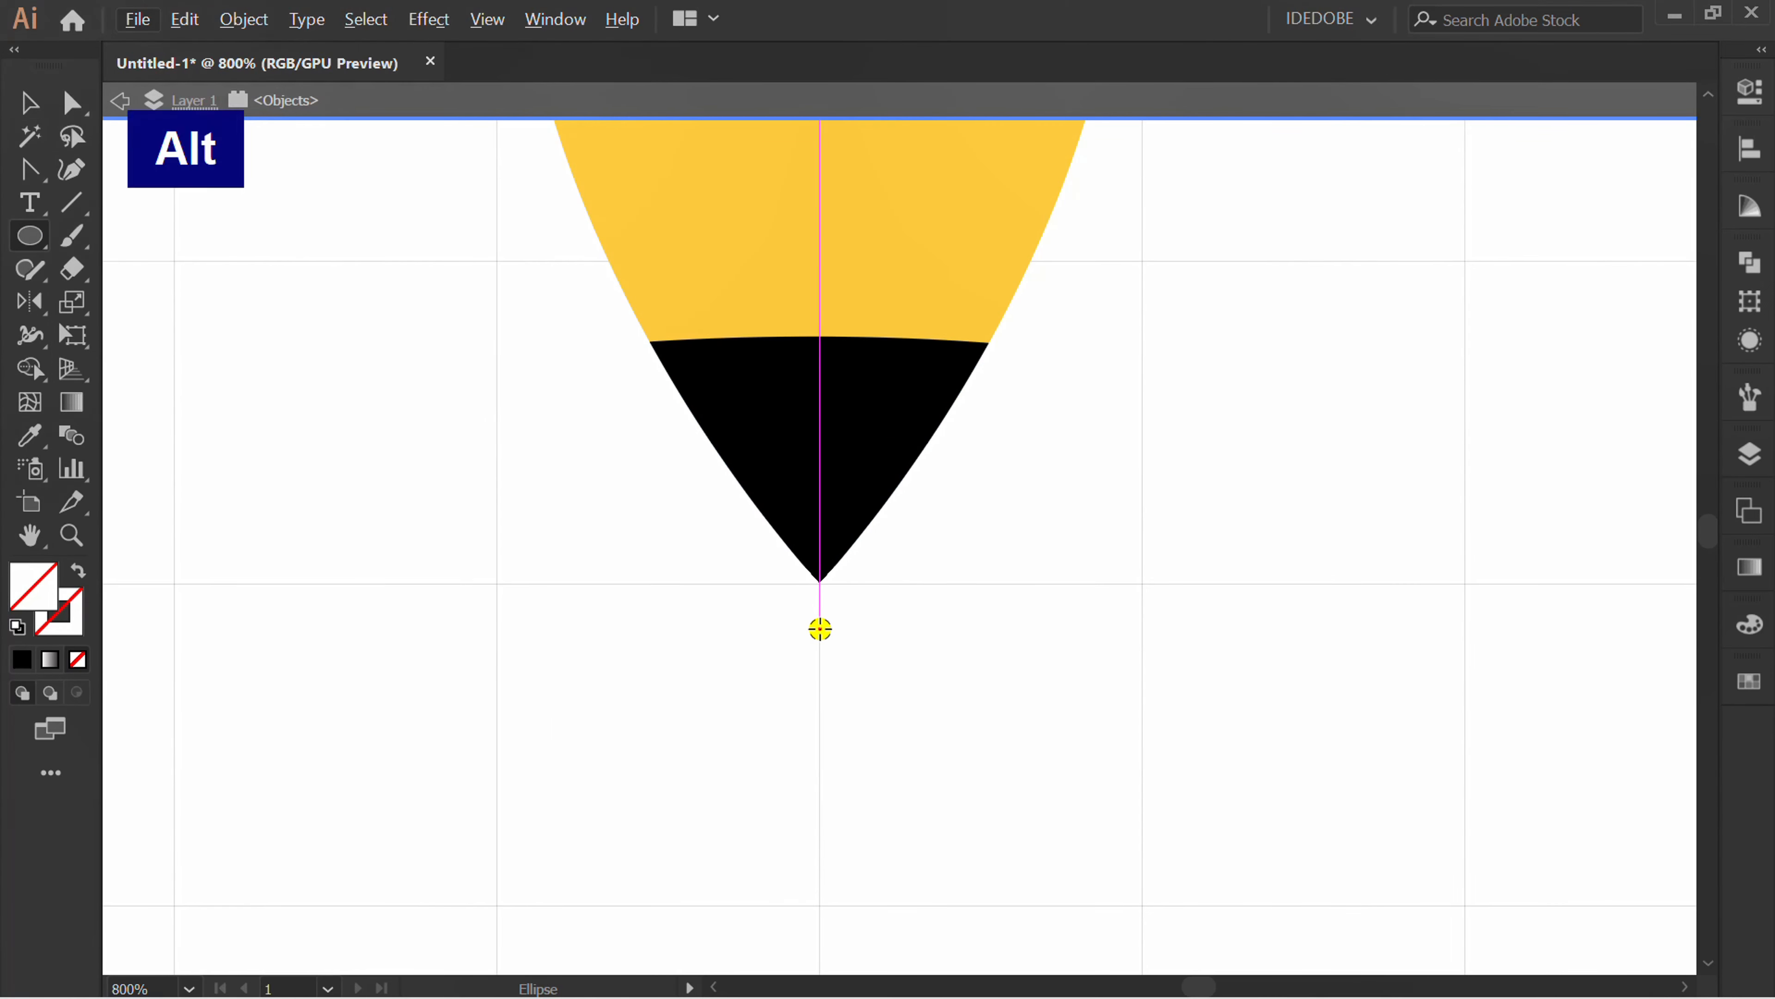
pyautogui.moveTo(819, 628)
pyautogui.mouseDown()
pyautogui.moveTo(863, 673)
pyautogui.moveTo(818, 779)
pyautogui.mouseUp()
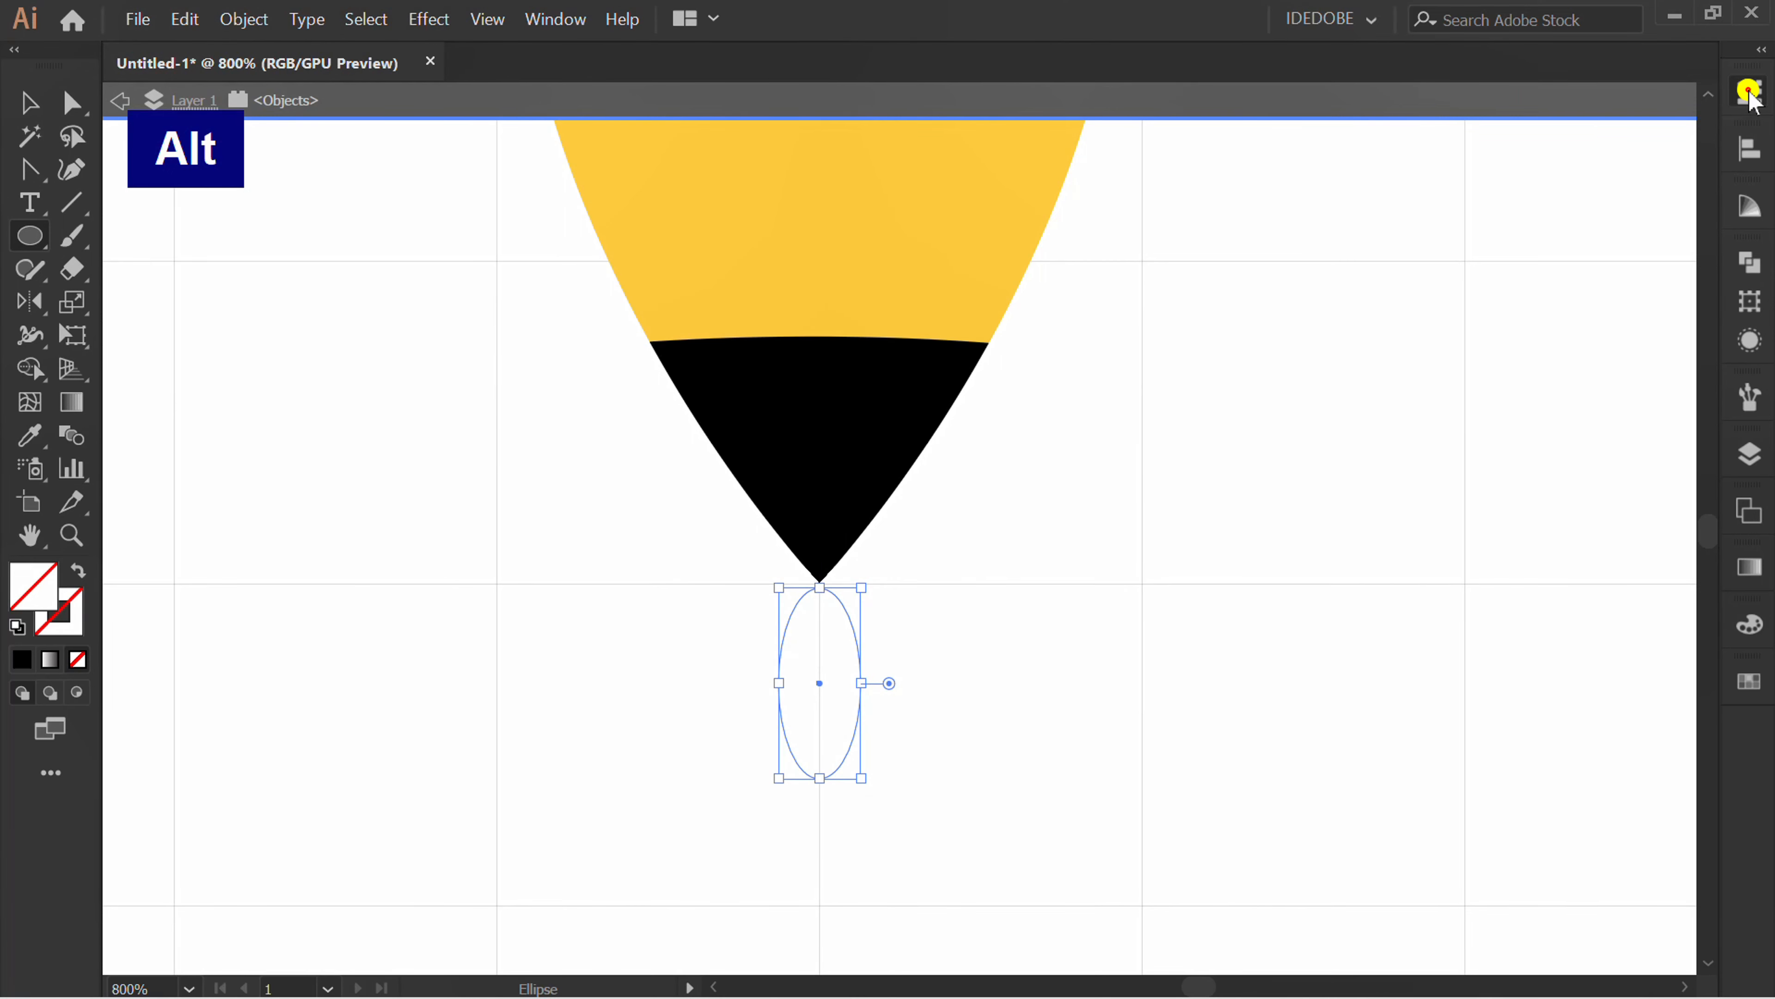
# Fill the small ellipse below the body with black.
pyautogui.click(1749, 92)
pyautogui.click(1398, 380)
pyautogui.click(1153, 482)
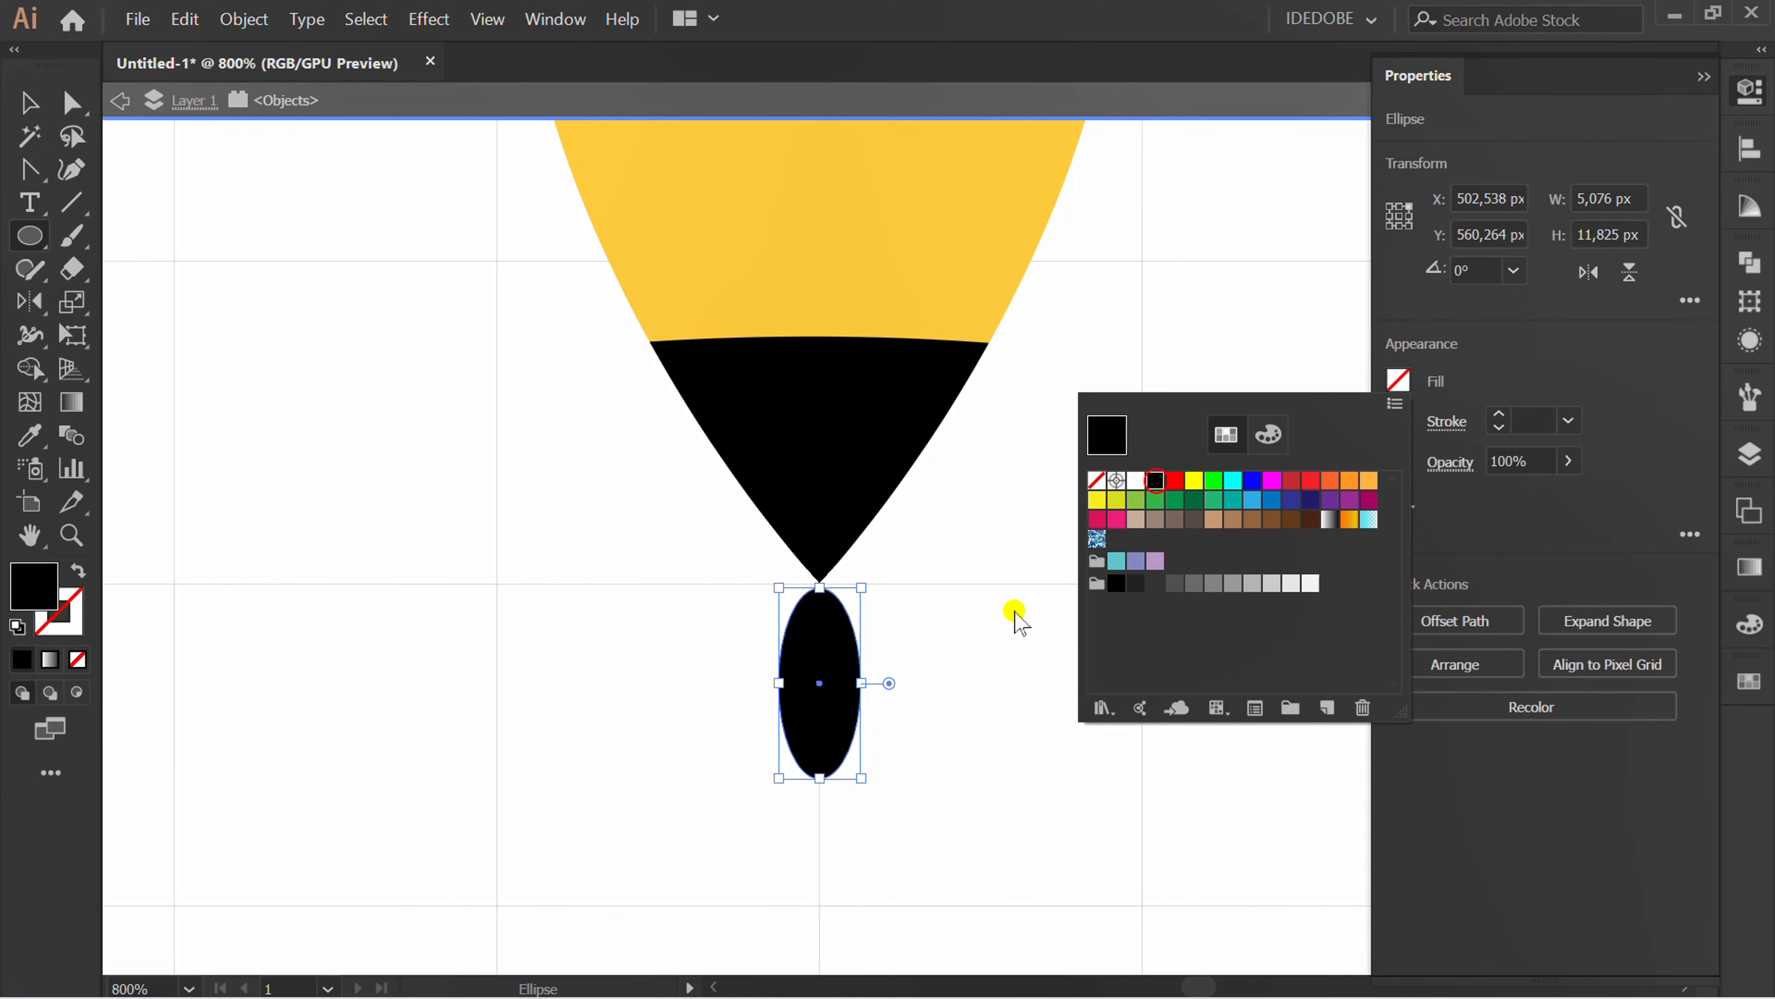
pyautogui.click(1014, 607)
pyautogui.press('v')
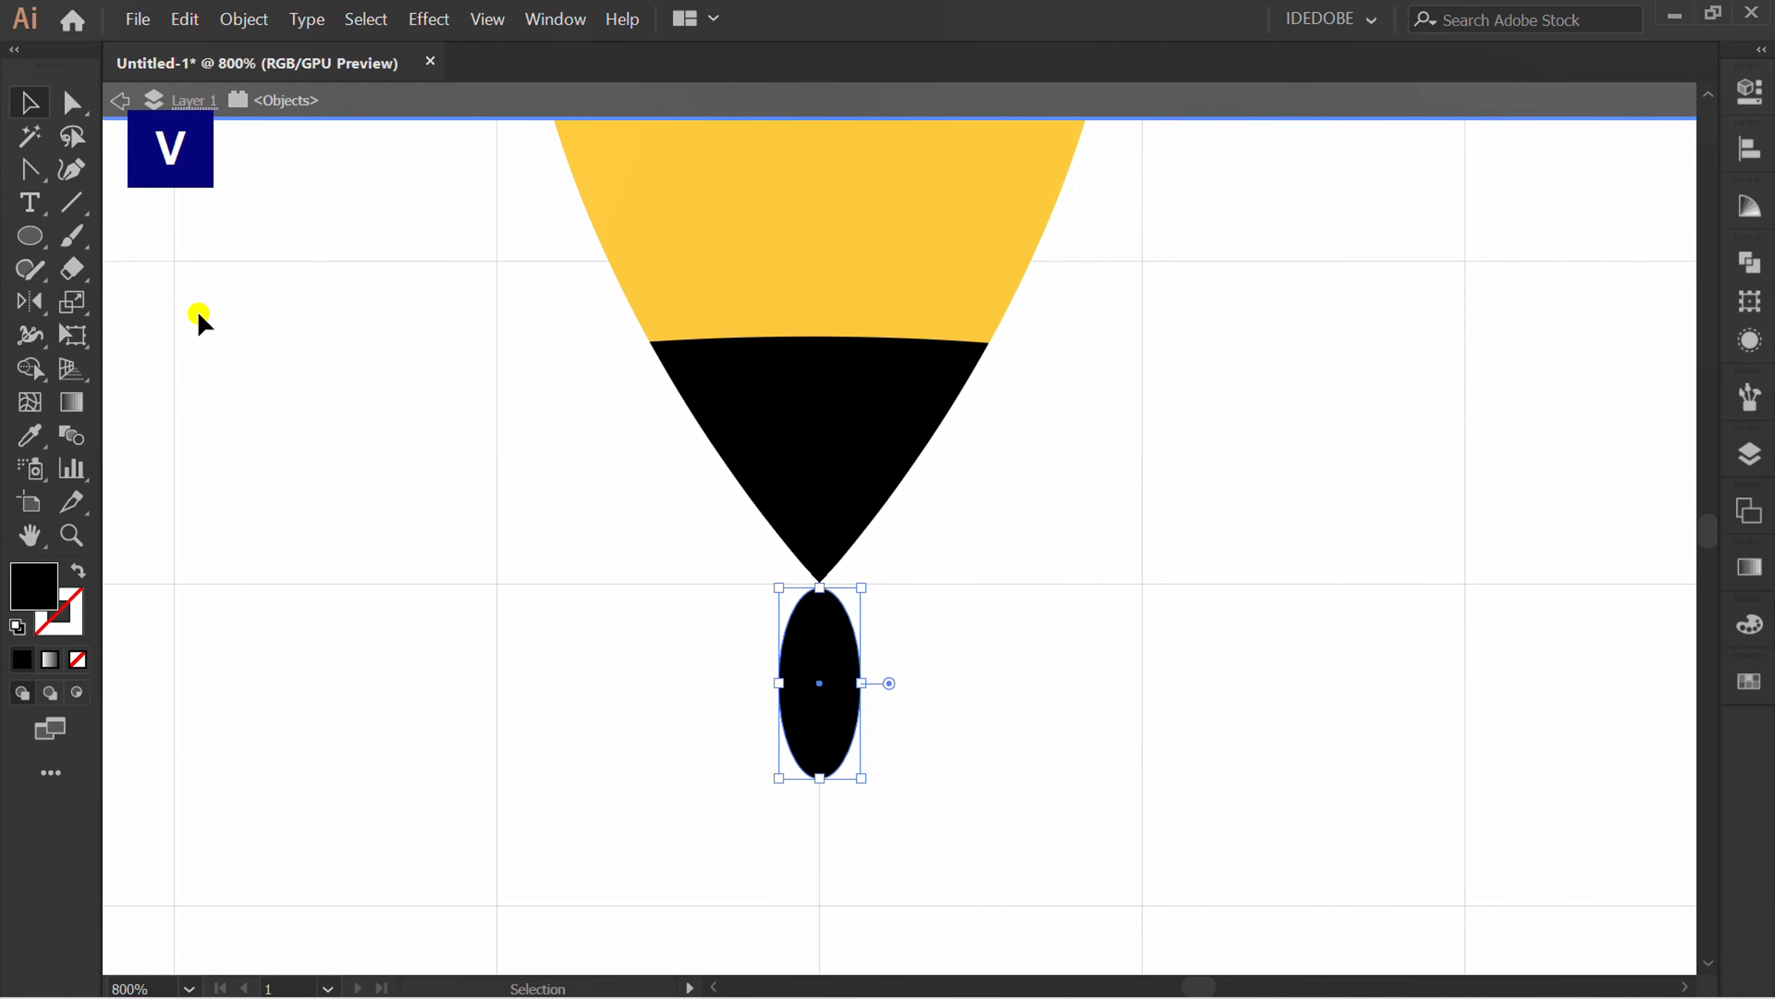
# Convert the small ellipse's bottom anchor point to a corner to form a pointed stinger.
pyautogui.moveTo(34, 175); pyautogui.dragTo(185, 265)
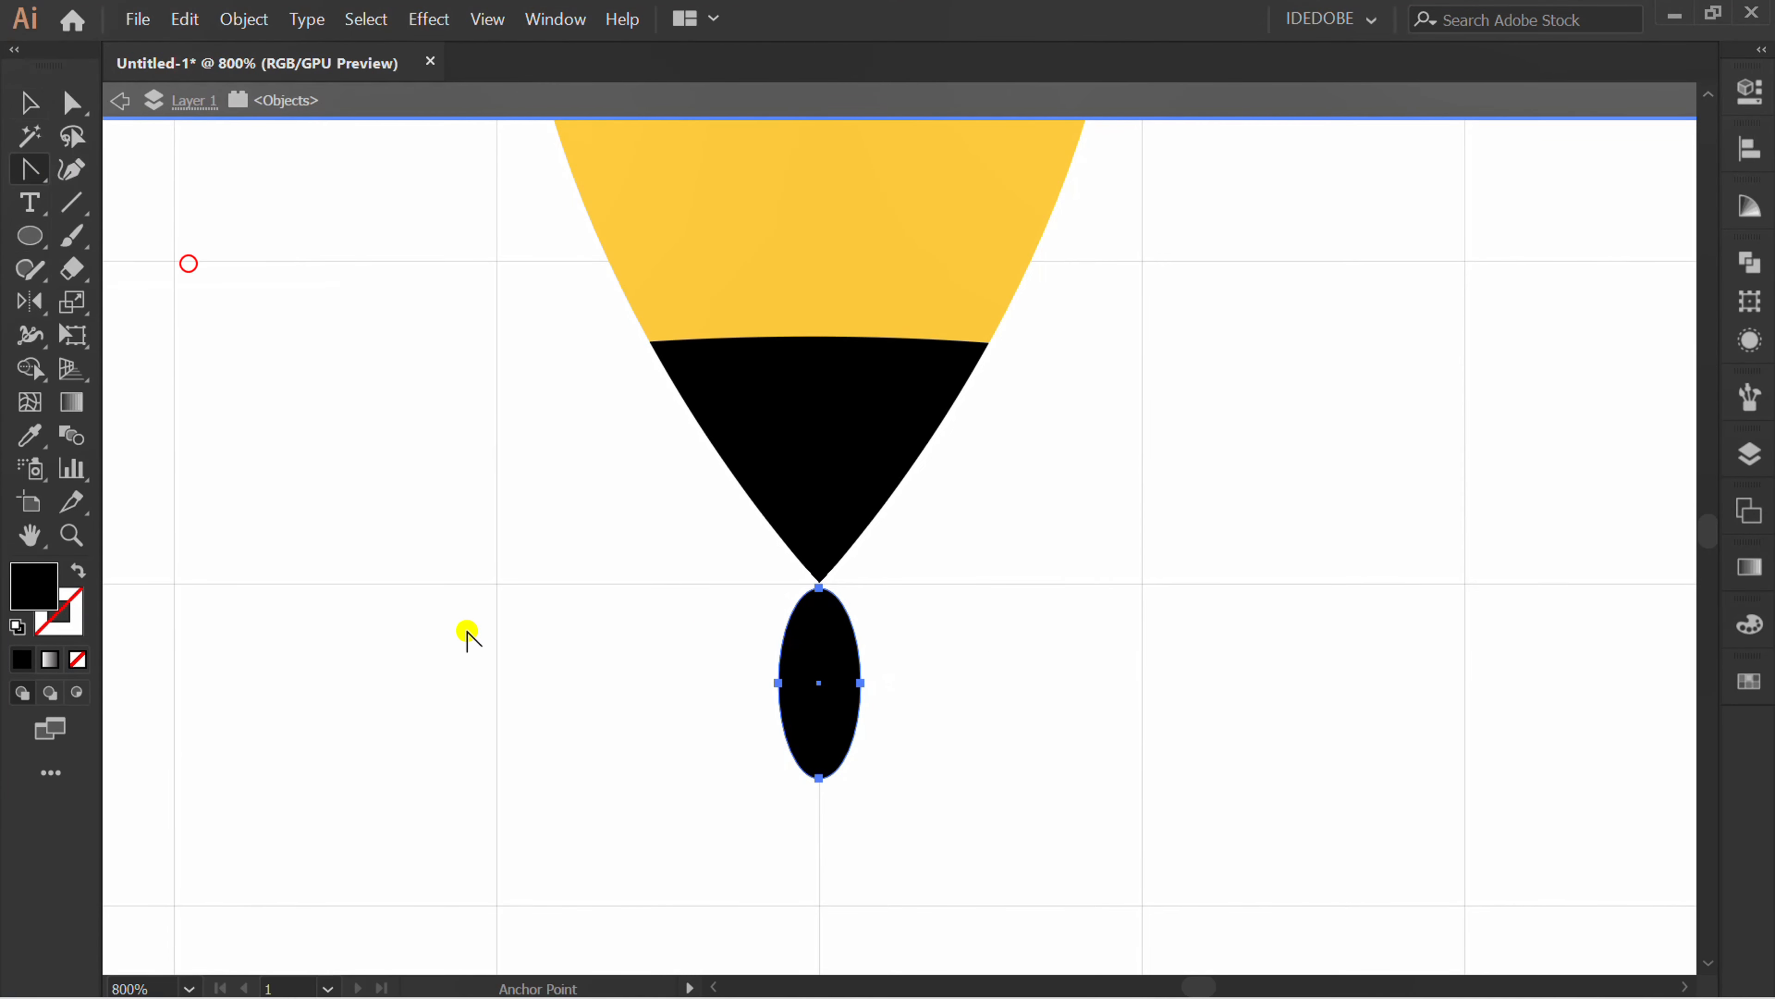
pyautogui.click(819, 785)
pyautogui.press('v')
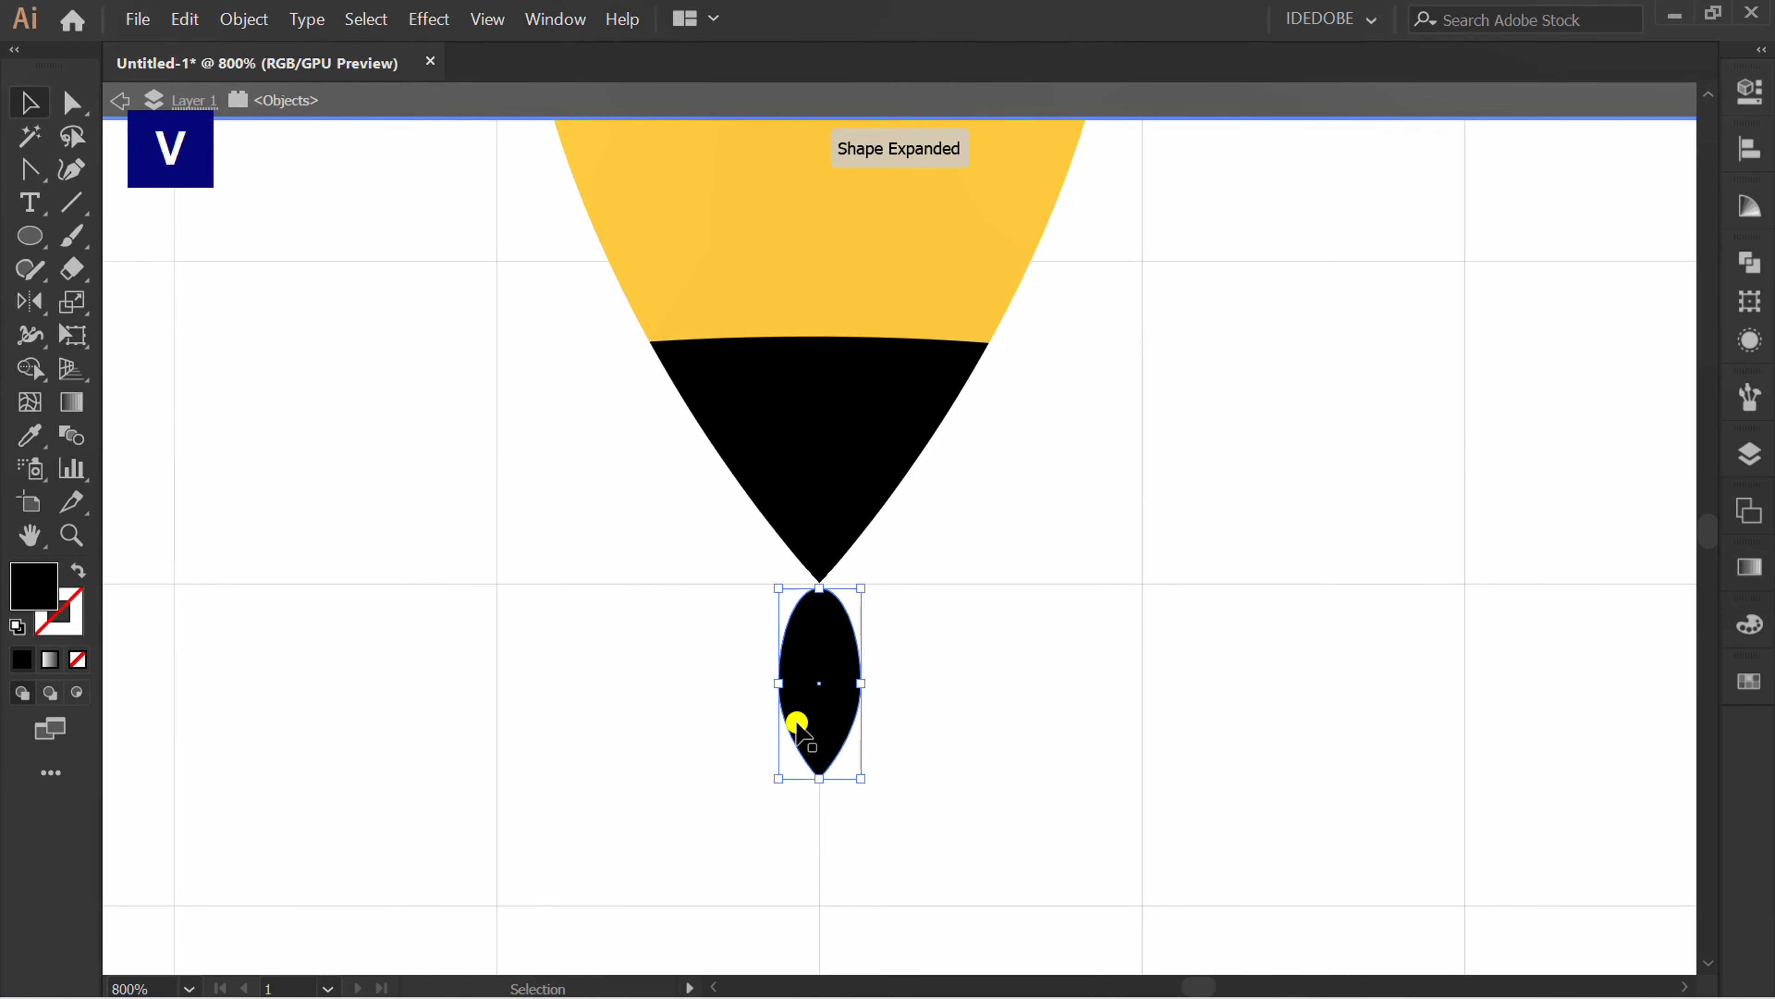
pyautogui.click(924, 633)
# Select only the stinger and nudge it up until its rounded end overlaps the body's tip.
pyautogui.moveTo(975, 544); pyautogui.dragTo(767, 702)
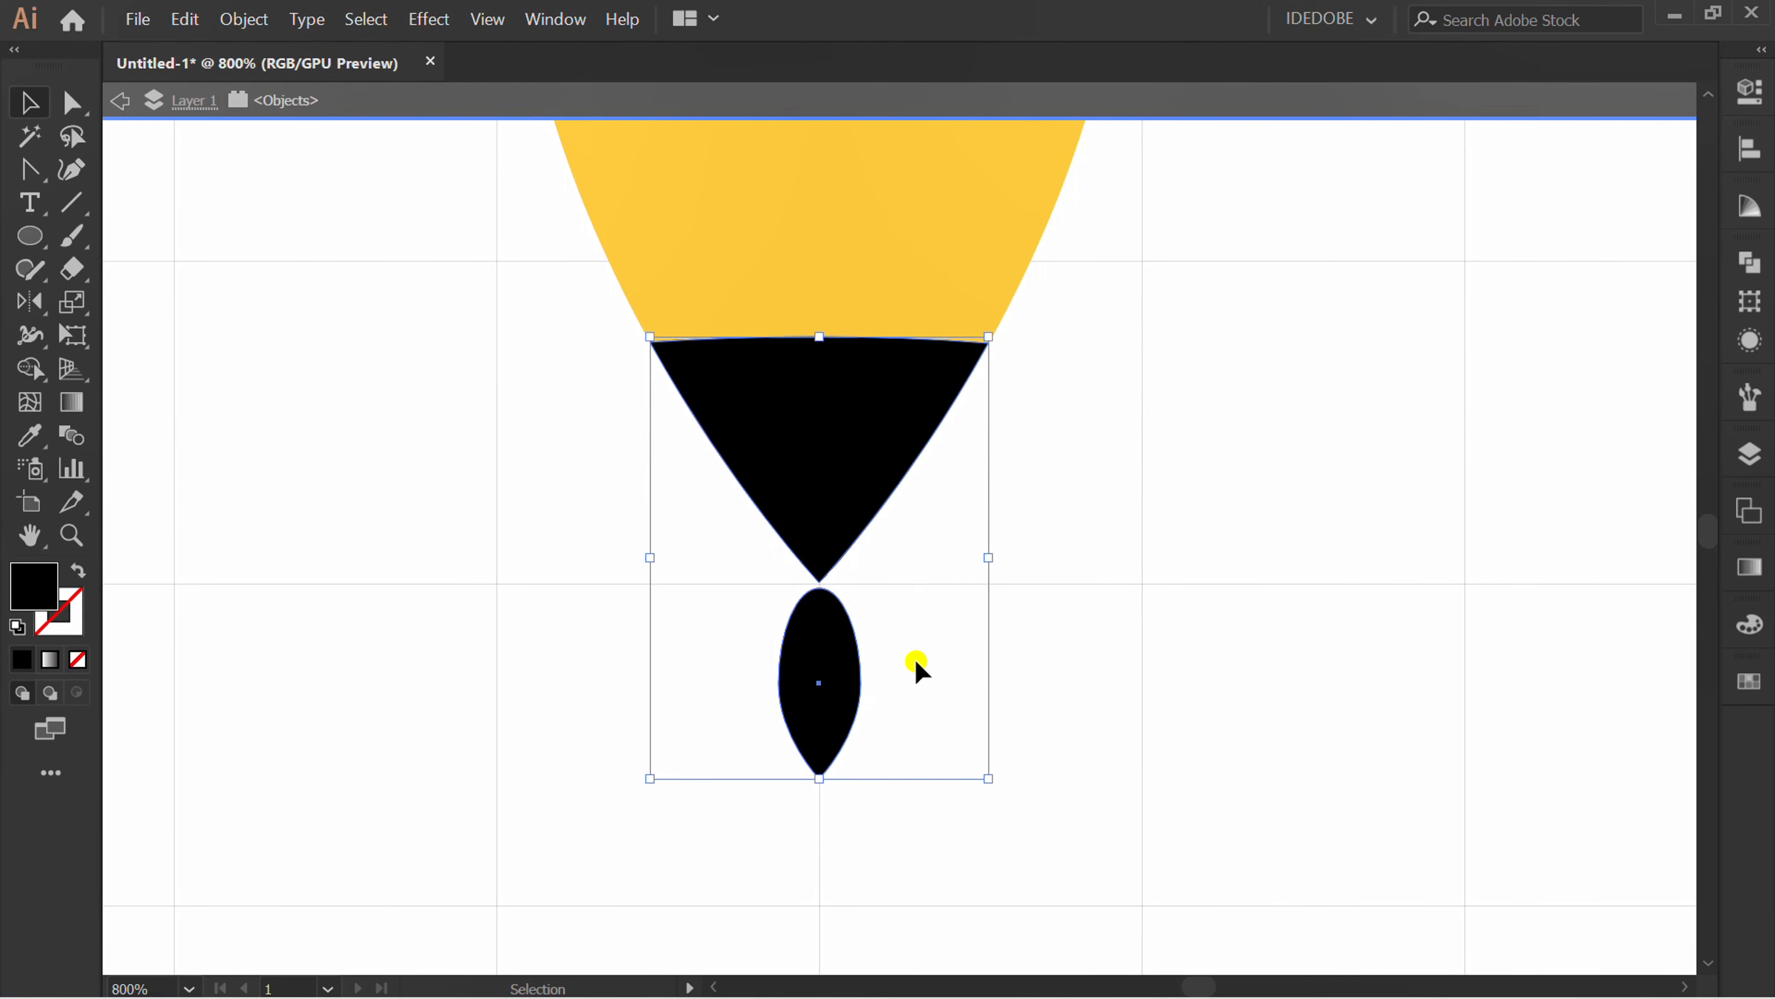
pyautogui.moveTo(919, 661); pyautogui.dragTo(794, 715)
pyautogui.press('Up')
pyautogui.press('Up')
pyautogui.press('Up')
pyautogui.press('Up')
pyautogui.press('Up')
pyautogui.press('Up')
pyautogui.press('Up')
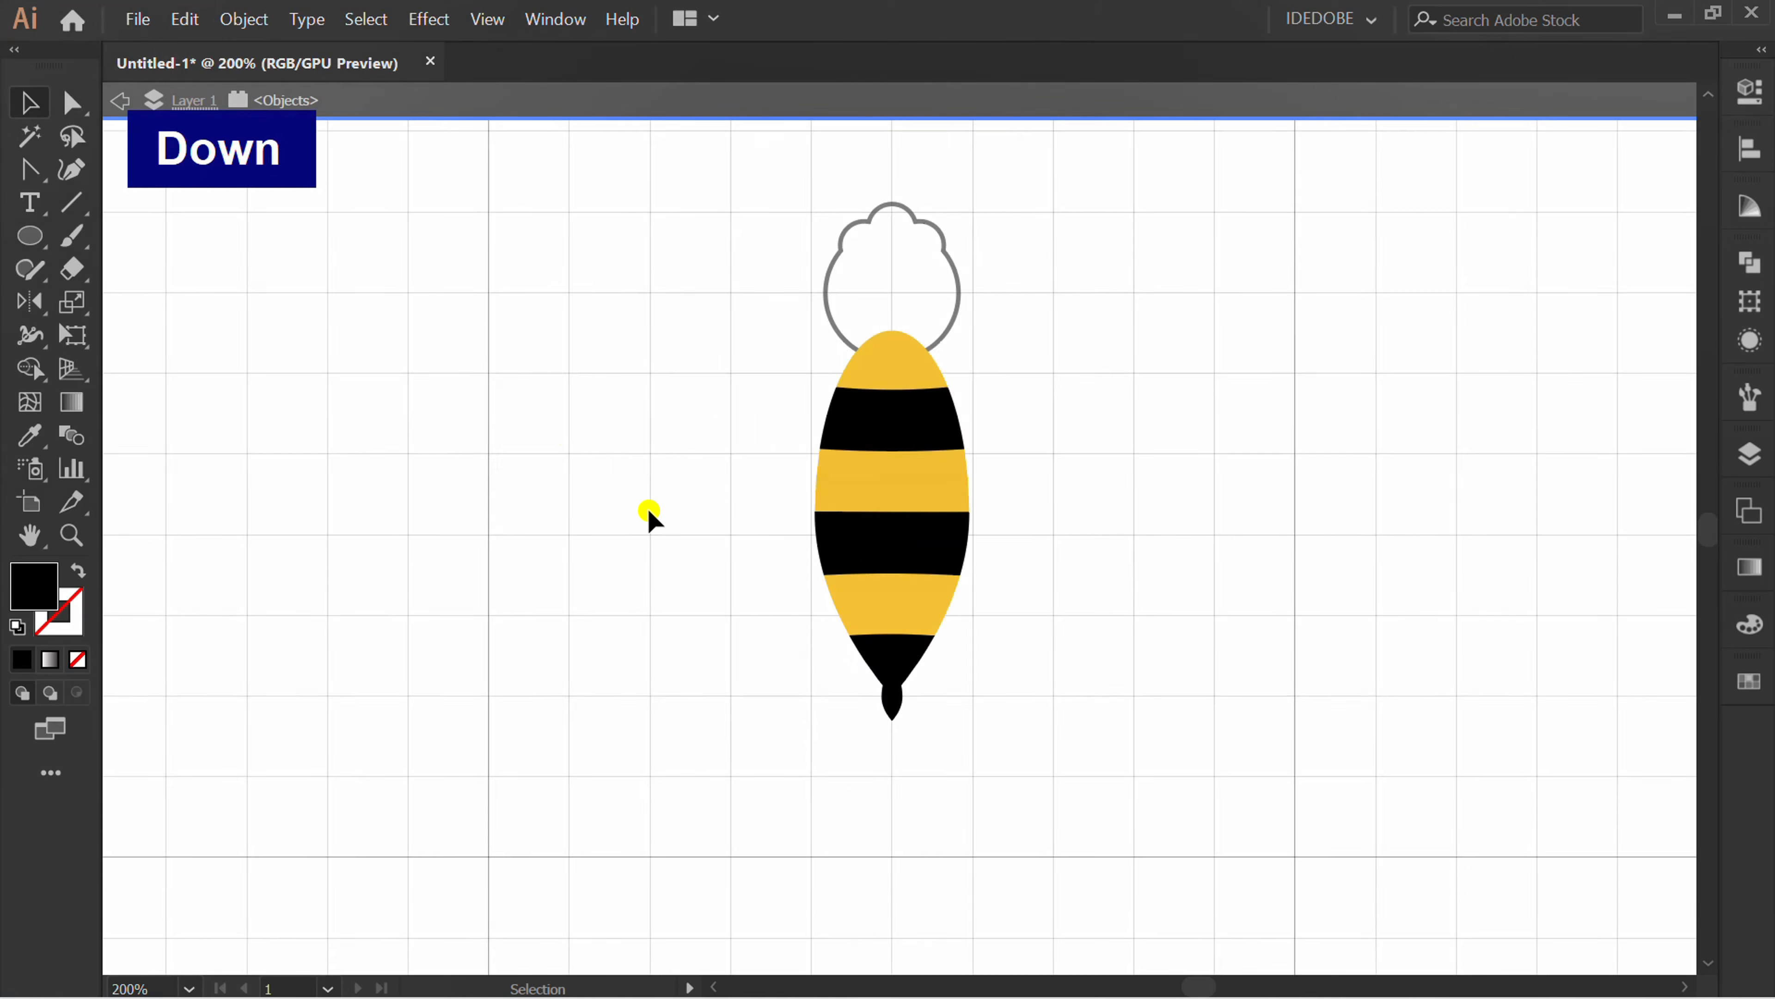
# Exit isolation mode and swap the lobed head's fill and stroke to make it solid black.
pyautogui.click(121, 102)
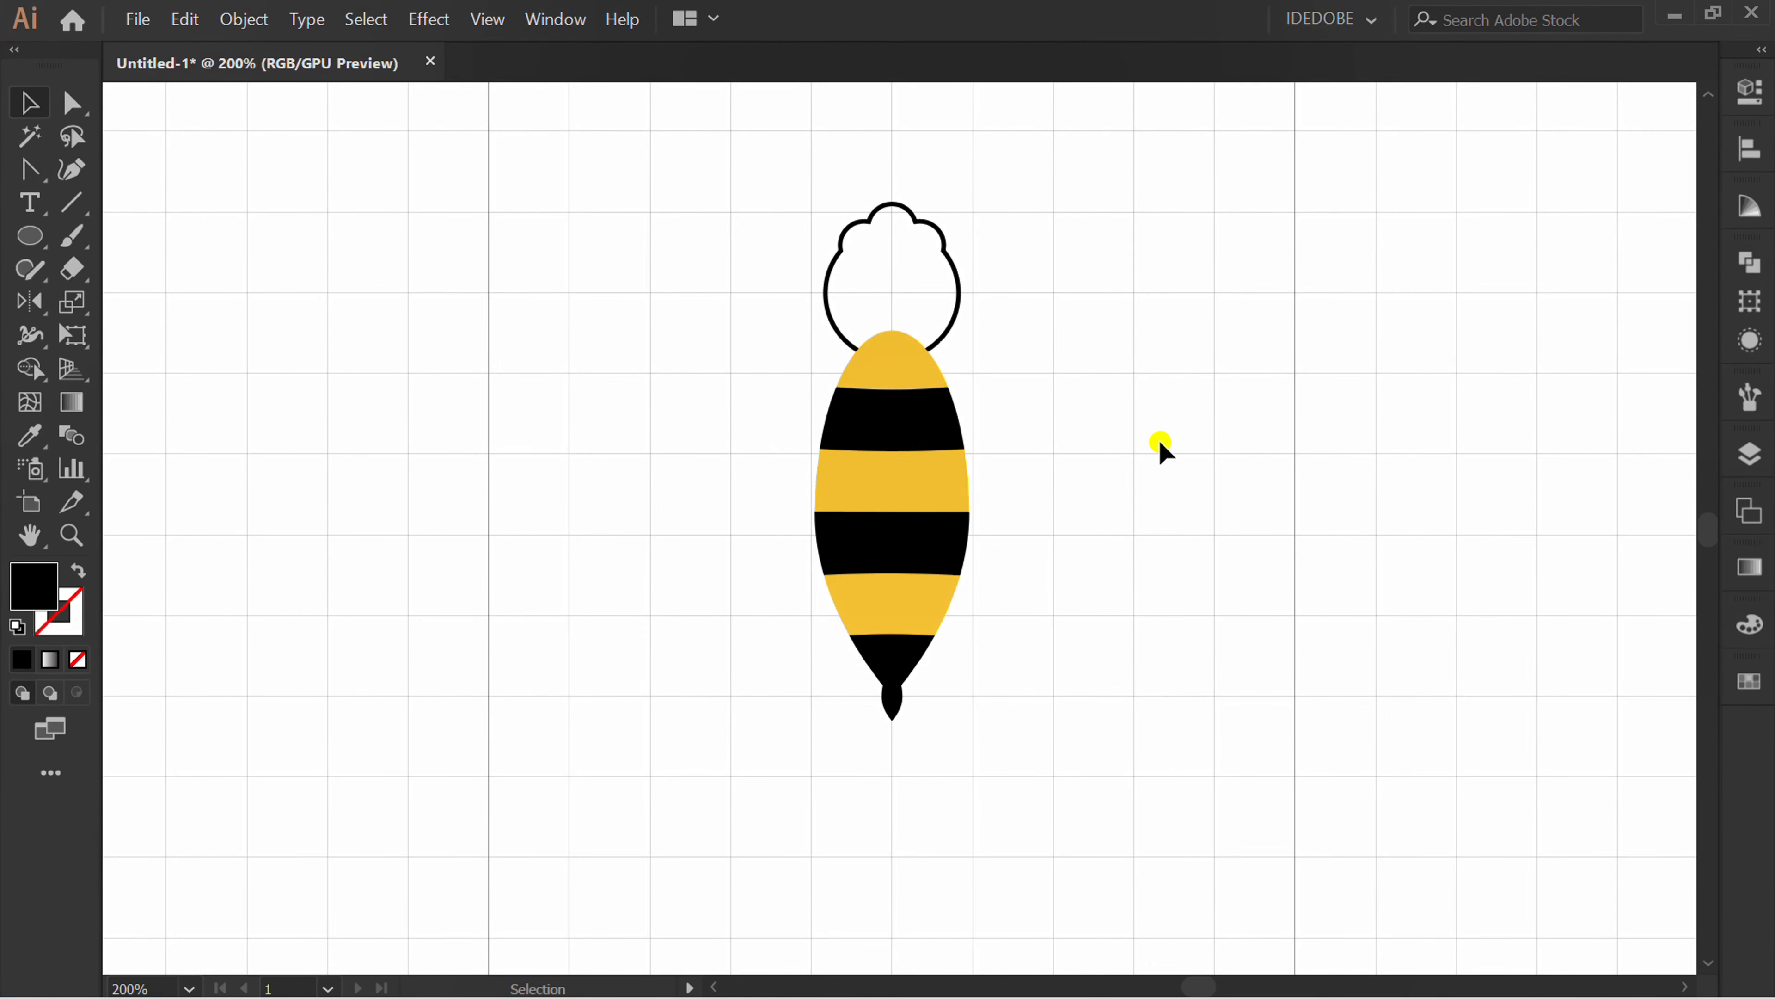
pyautogui.moveTo(952, 216); pyautogui.dragTo(900, 241)
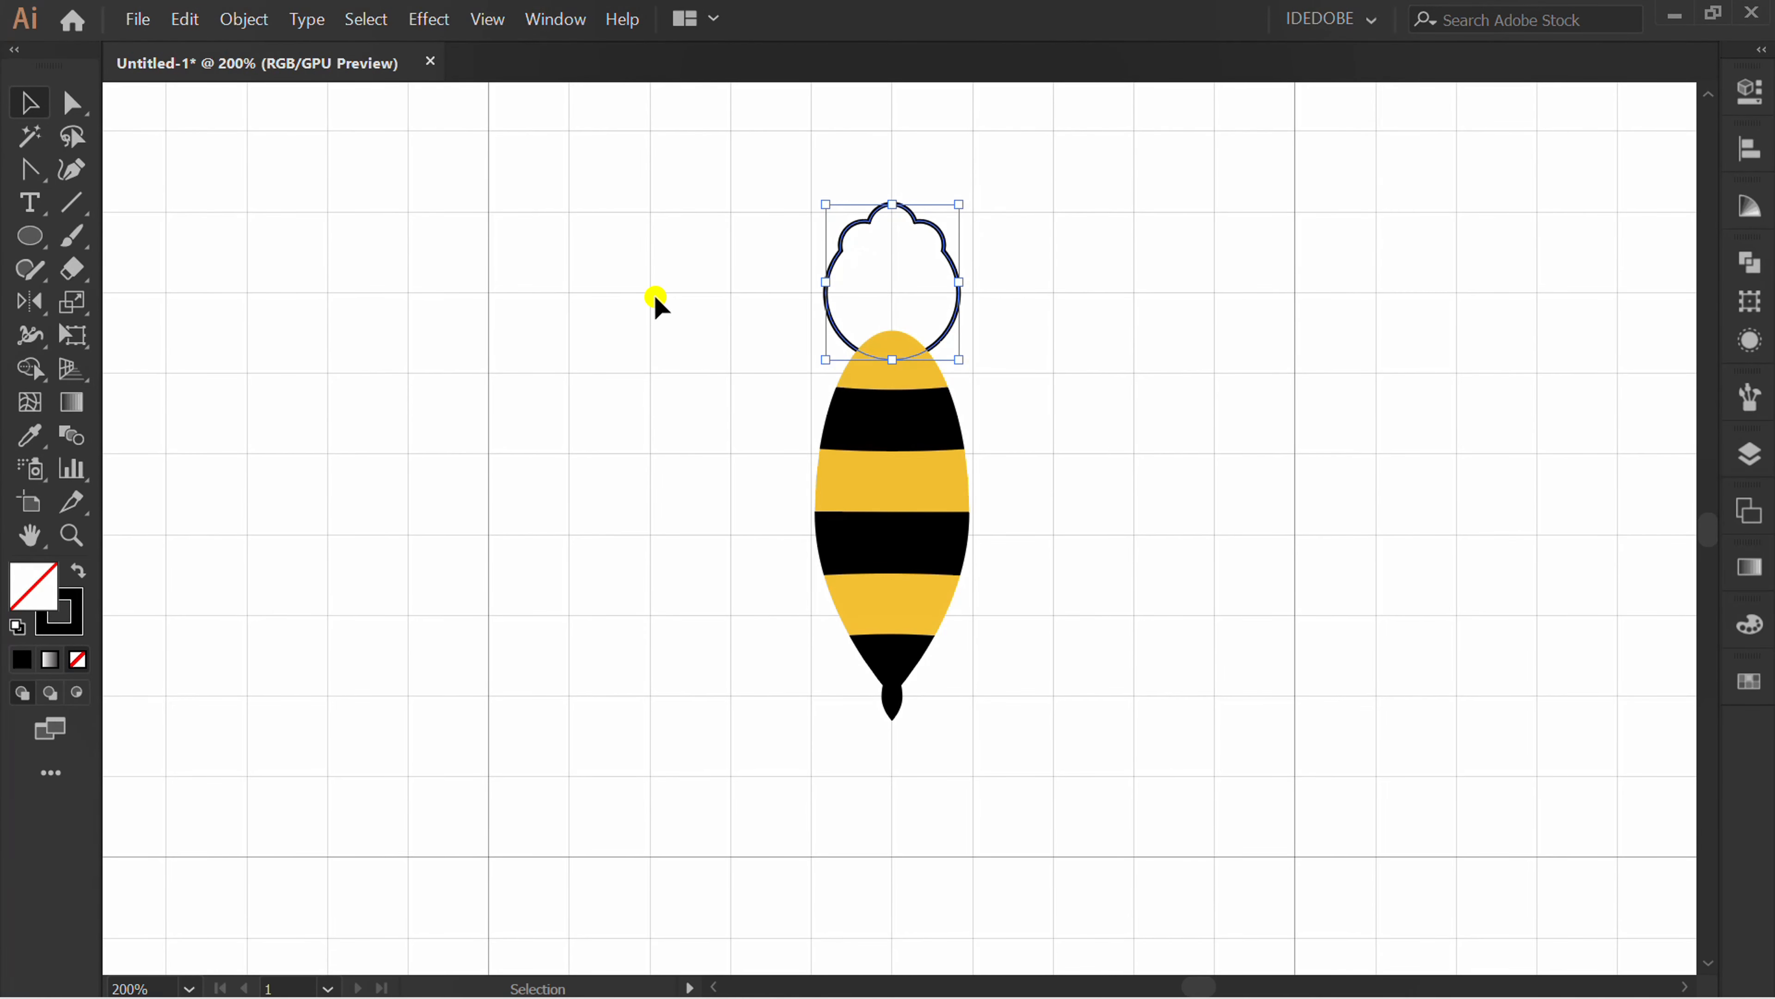
pyautogui.hotkey('shift', 'x')
# Draw an antenna line from the head's left lobe up and outward, about 34 px wide and 42 px high, with black stroke and no fill.
pyautogui.keyDown('alt'); pyautogui.scroll(2, 743, 464); pyautogui.keyUp('alt')
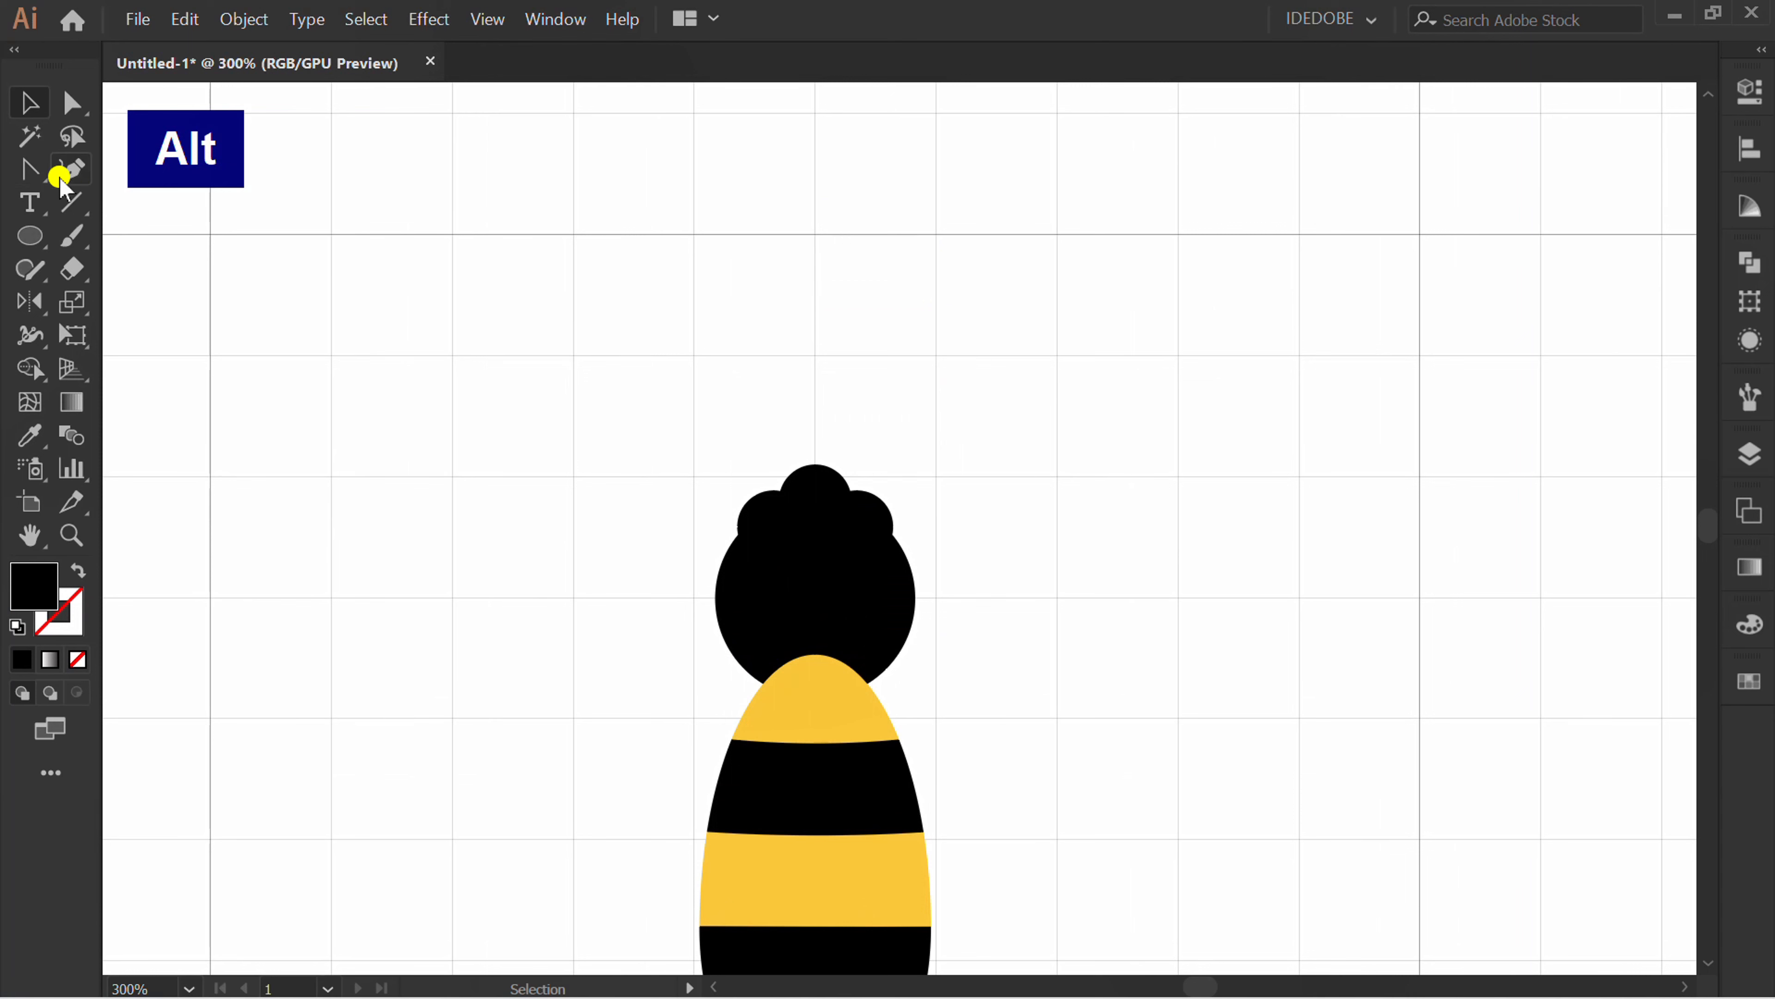
pyautogui.click(72, 200)
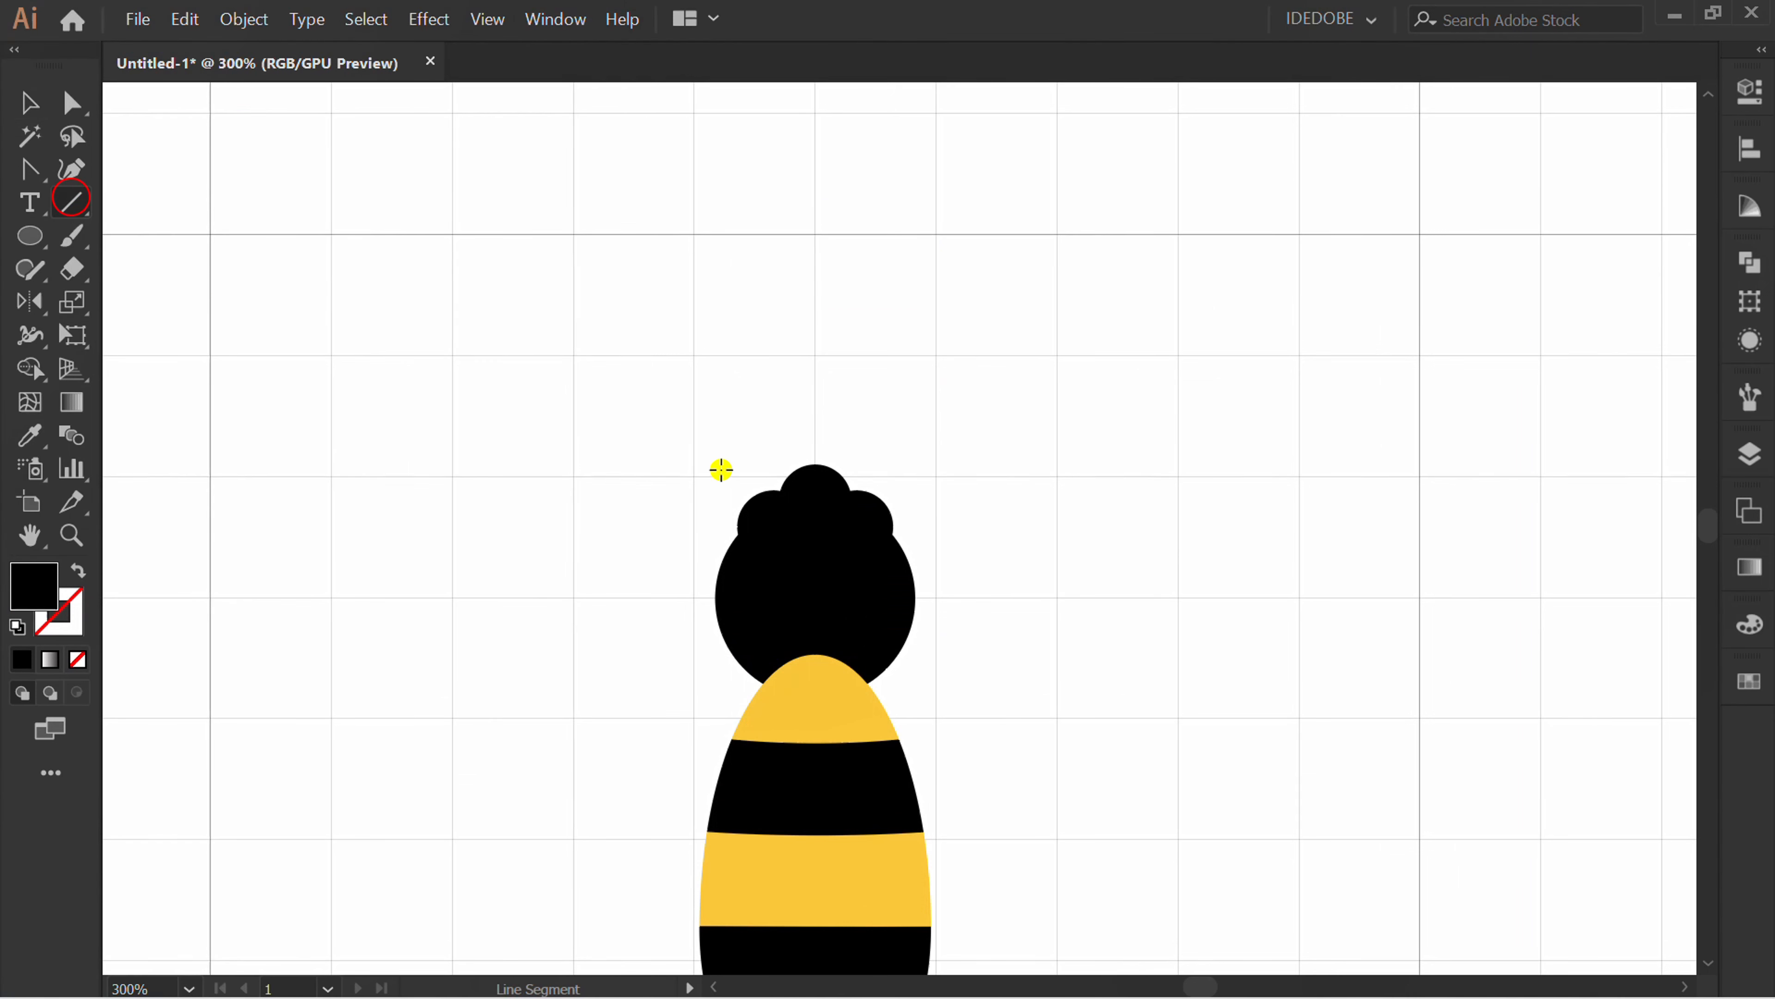
pyautogui.moveTo(774, 483)
pyautogui.mouseDown()
pyautogui.moveTo(634, 282)
pyautogui.moveTo(575, 236)
pyautogui.mouseUp()
pyautogui.press('d')
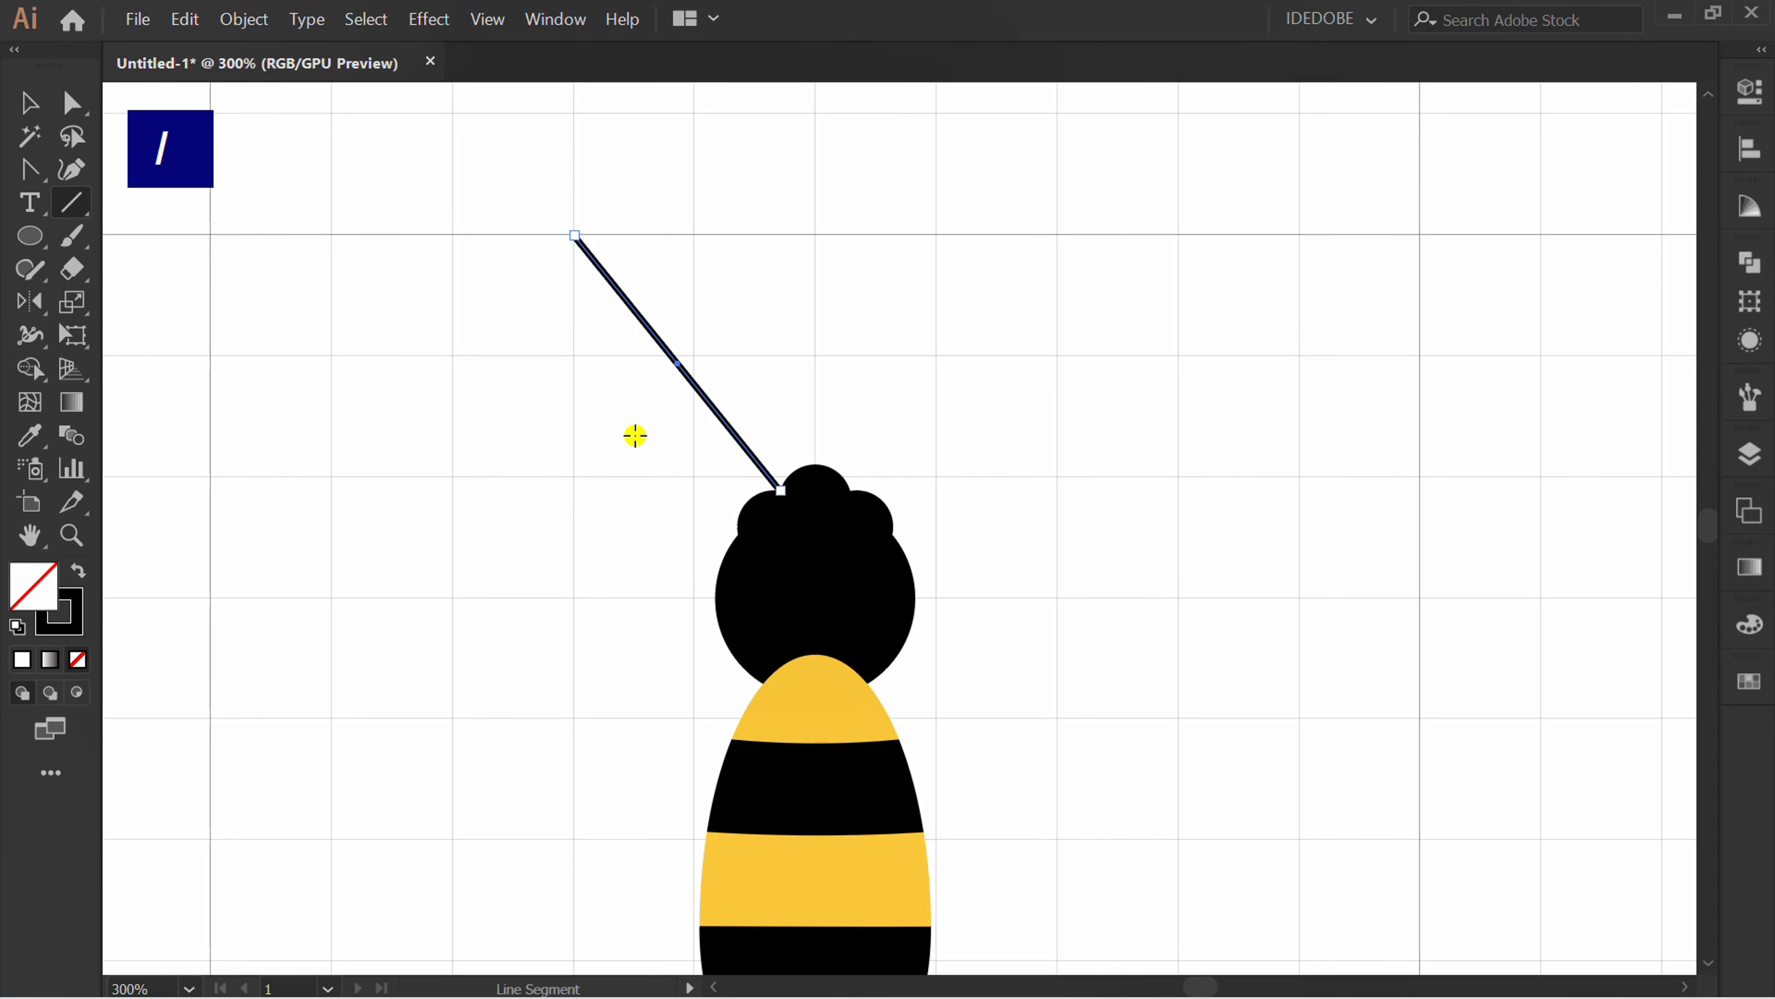
# Bend the straight antenna line with the Pen tool into an arc bulging up and to the right.
pyautogui.press('p')
pyautogui.press('alt')
pyautogui.moveTo(685, 375); pyautogui.dragTo(740, 336)
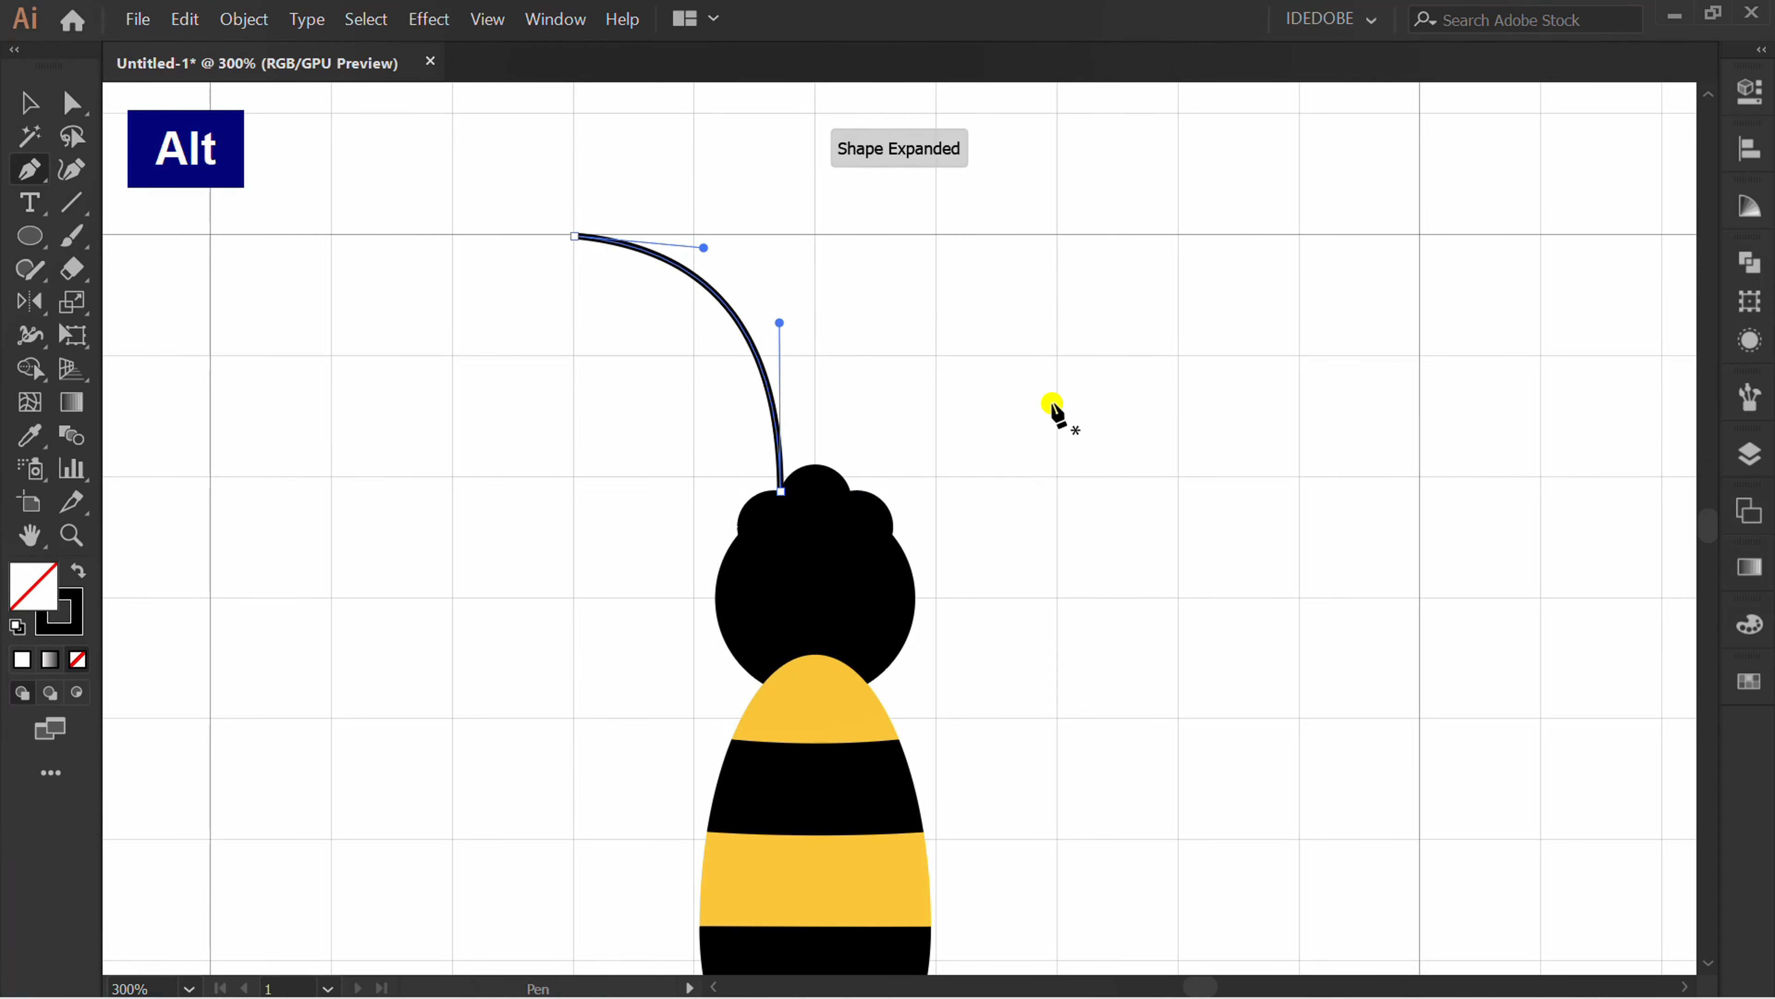
# Give the curved antenna's stroke a round cap, a round join and the Arrow 21 dot as its end arrowhead.
pyautogui.press('v')
pyautogui.click(1746, 93)
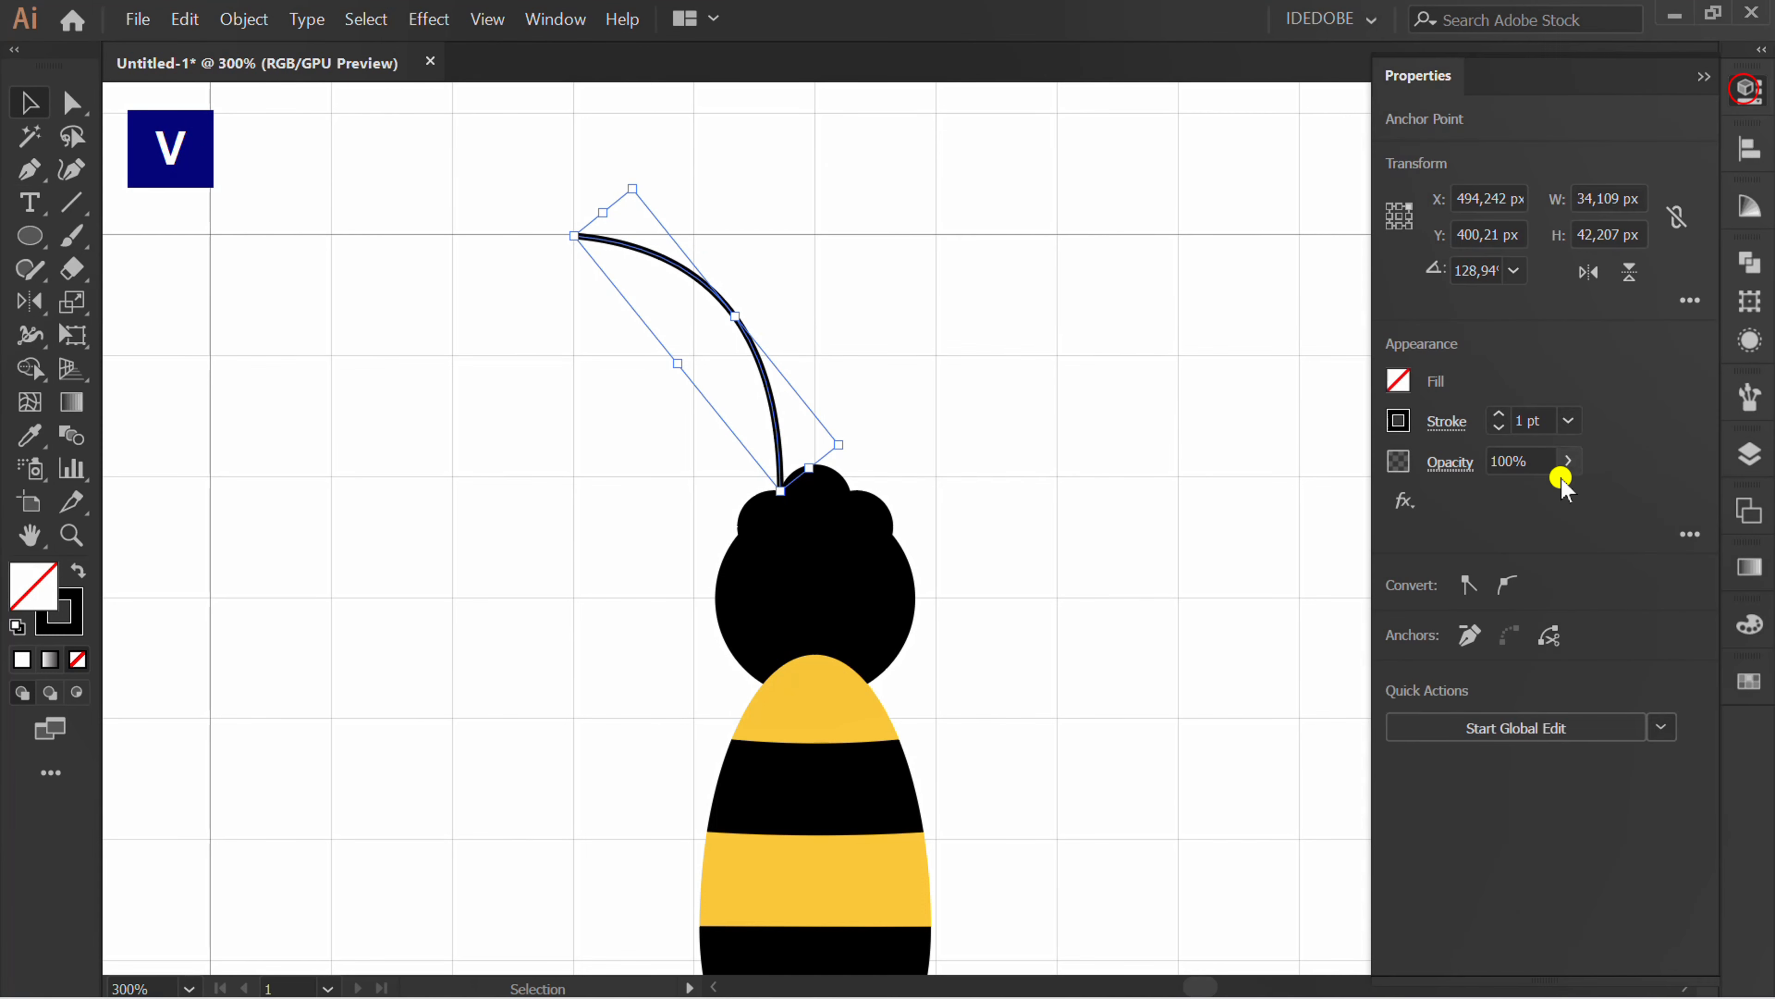
pyautogui.click(1449, 421)
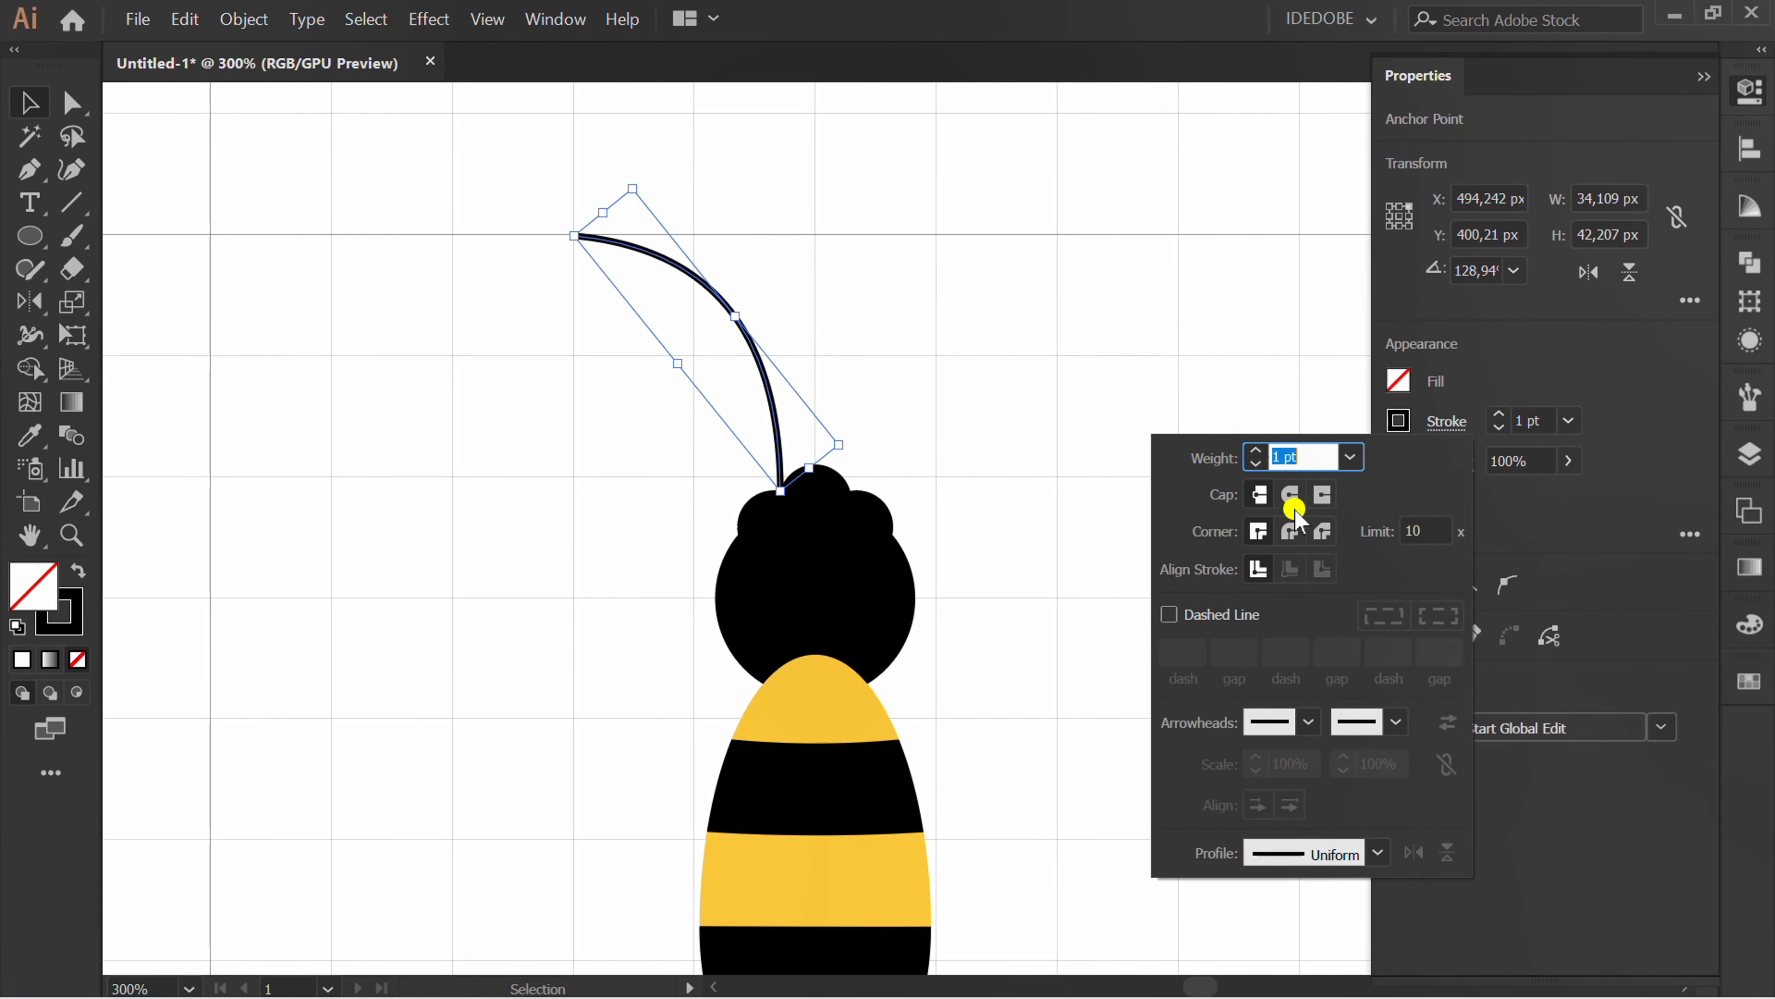
pyautogui.click(1396, 721)
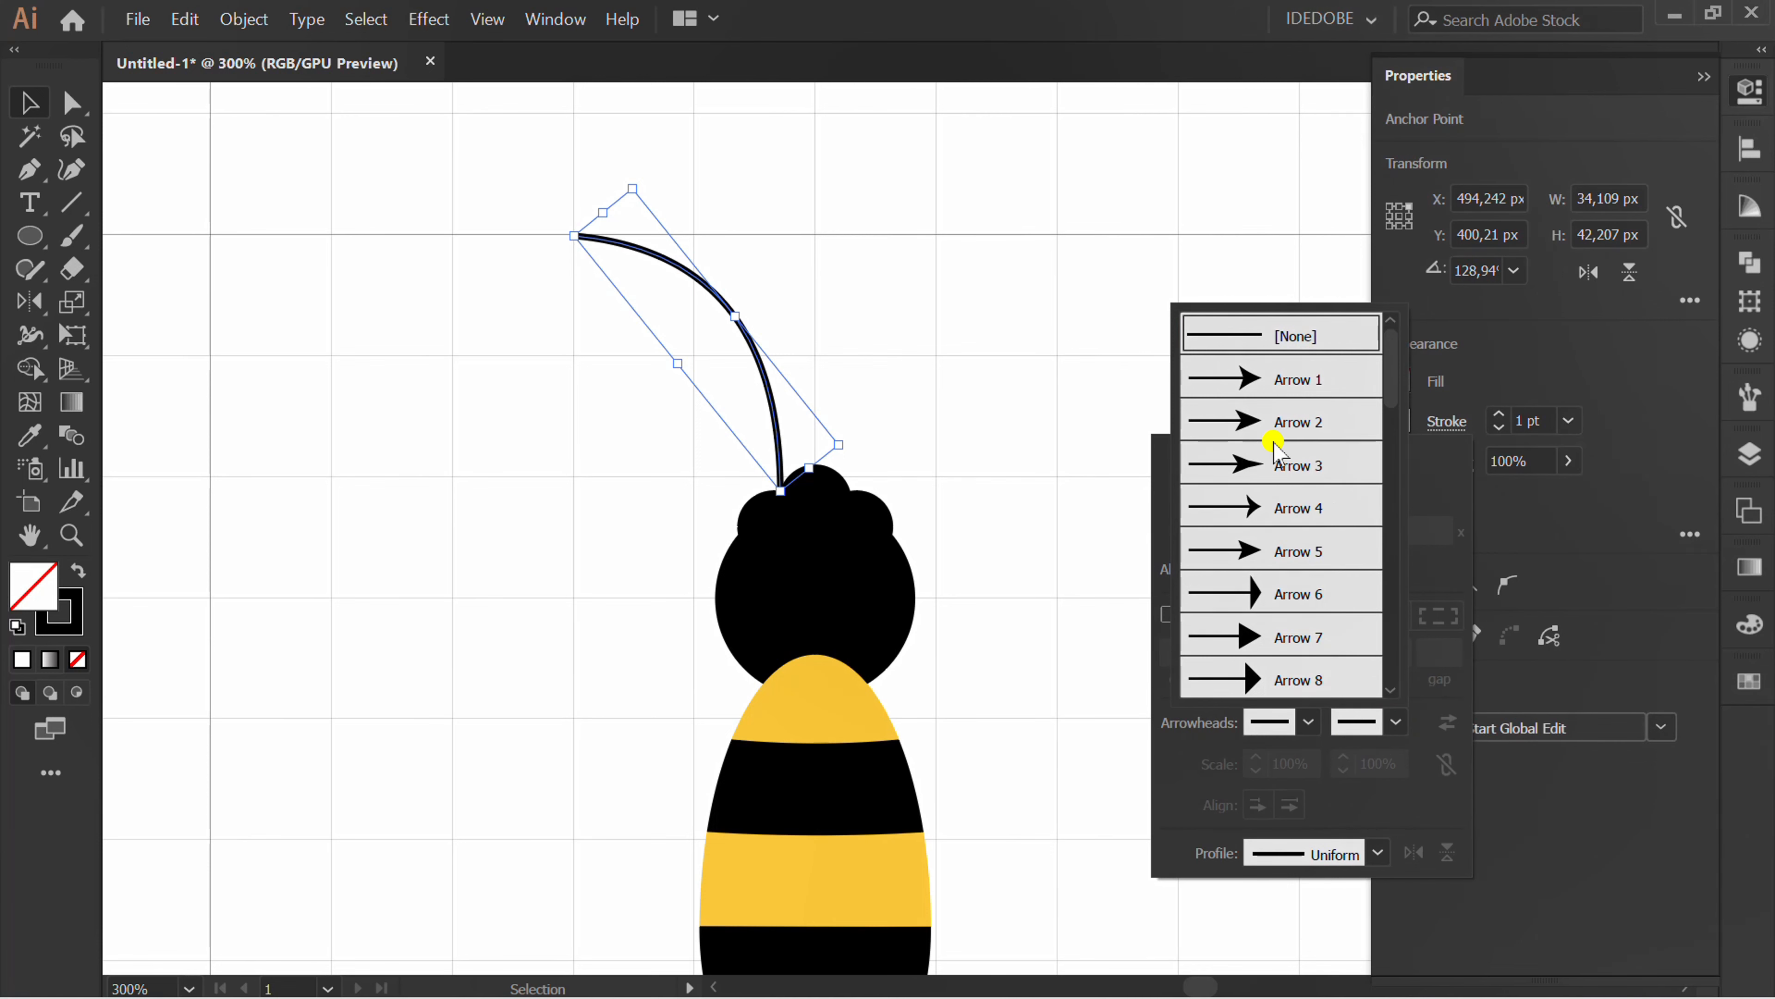
pyautogui.scroll(-10, 1274, 447)
pyautogui.scroll(4, 1276, 507)
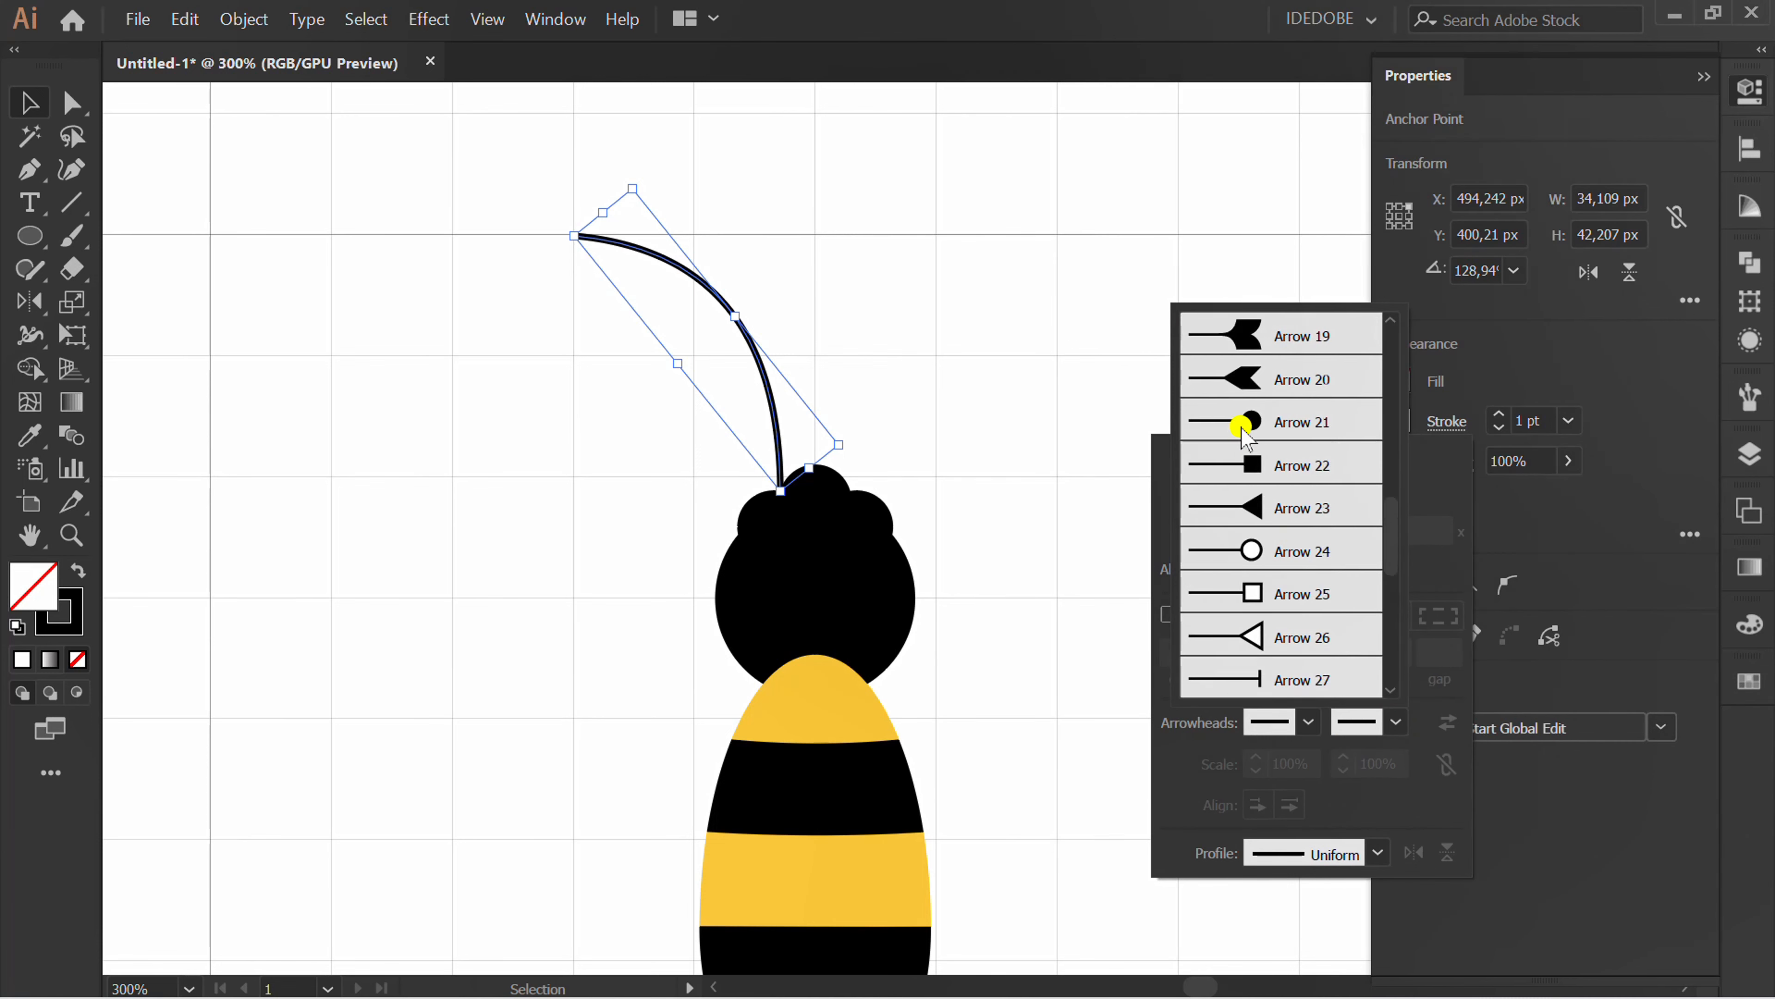
pyautogui.click(1242, 429)
# Scale the antenna's end arrowhead to 50% and deselect the antenna.
pyautogui.click(1381, 763)
pyautogui.write('50')
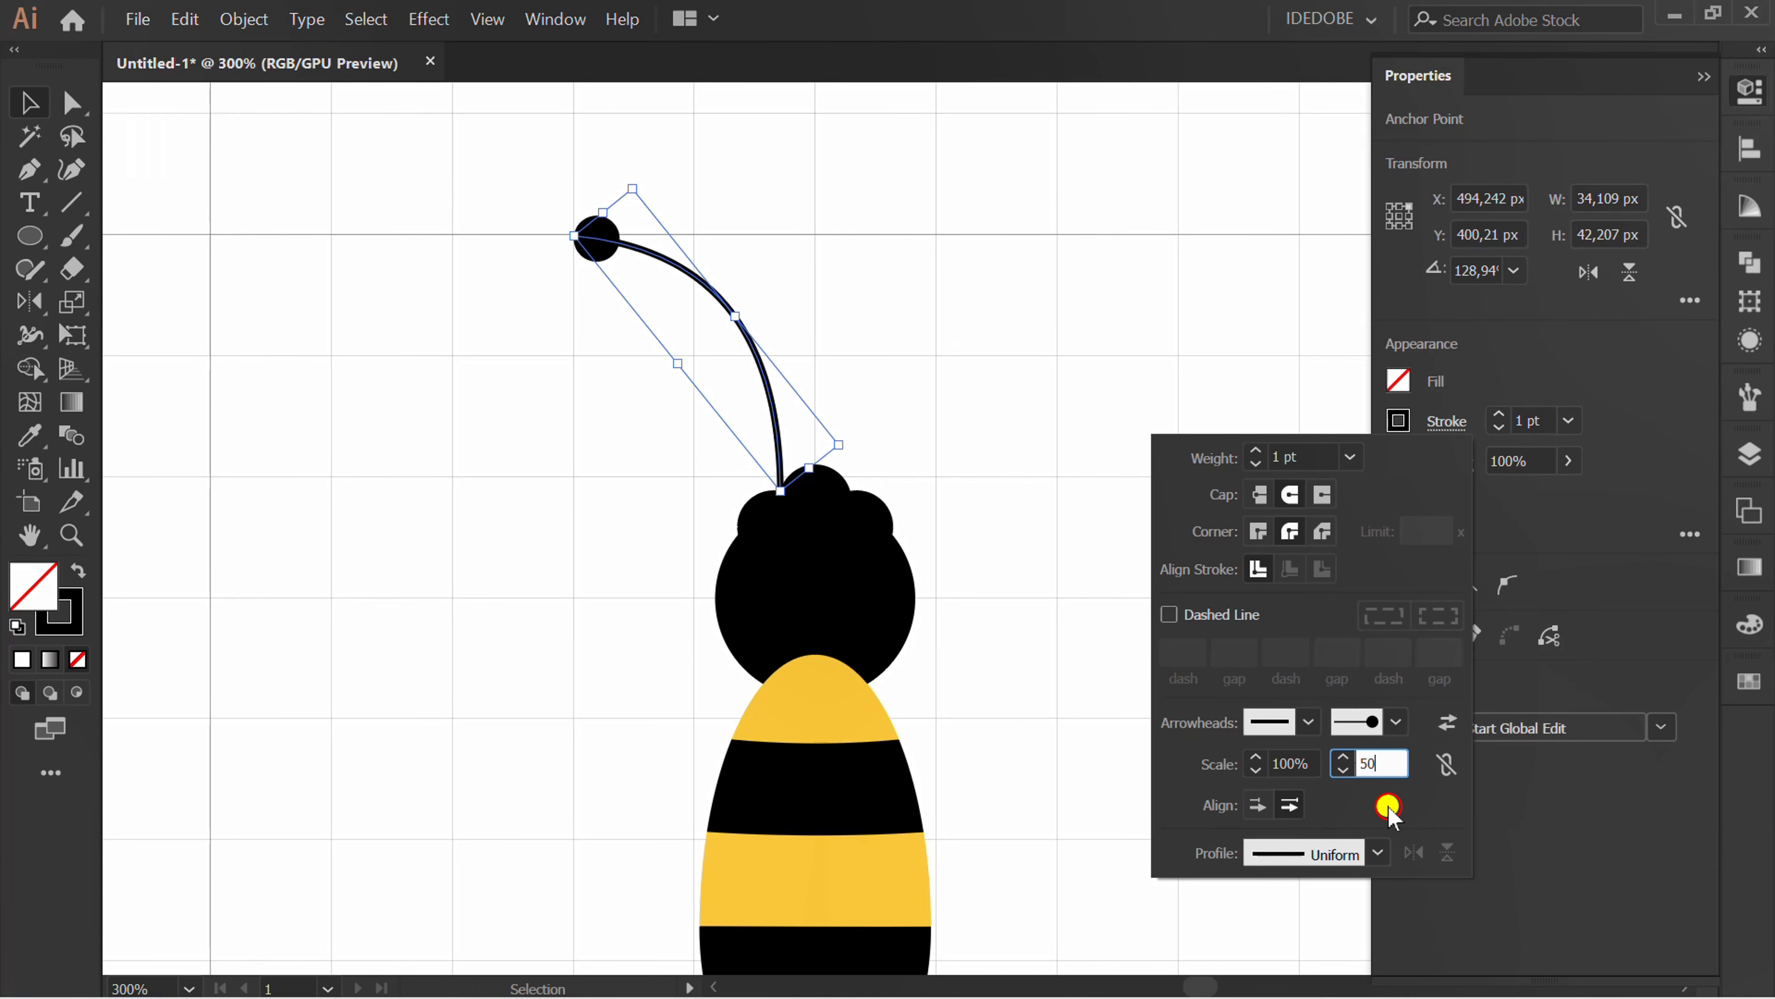
pyautogui.click(1291, 765)
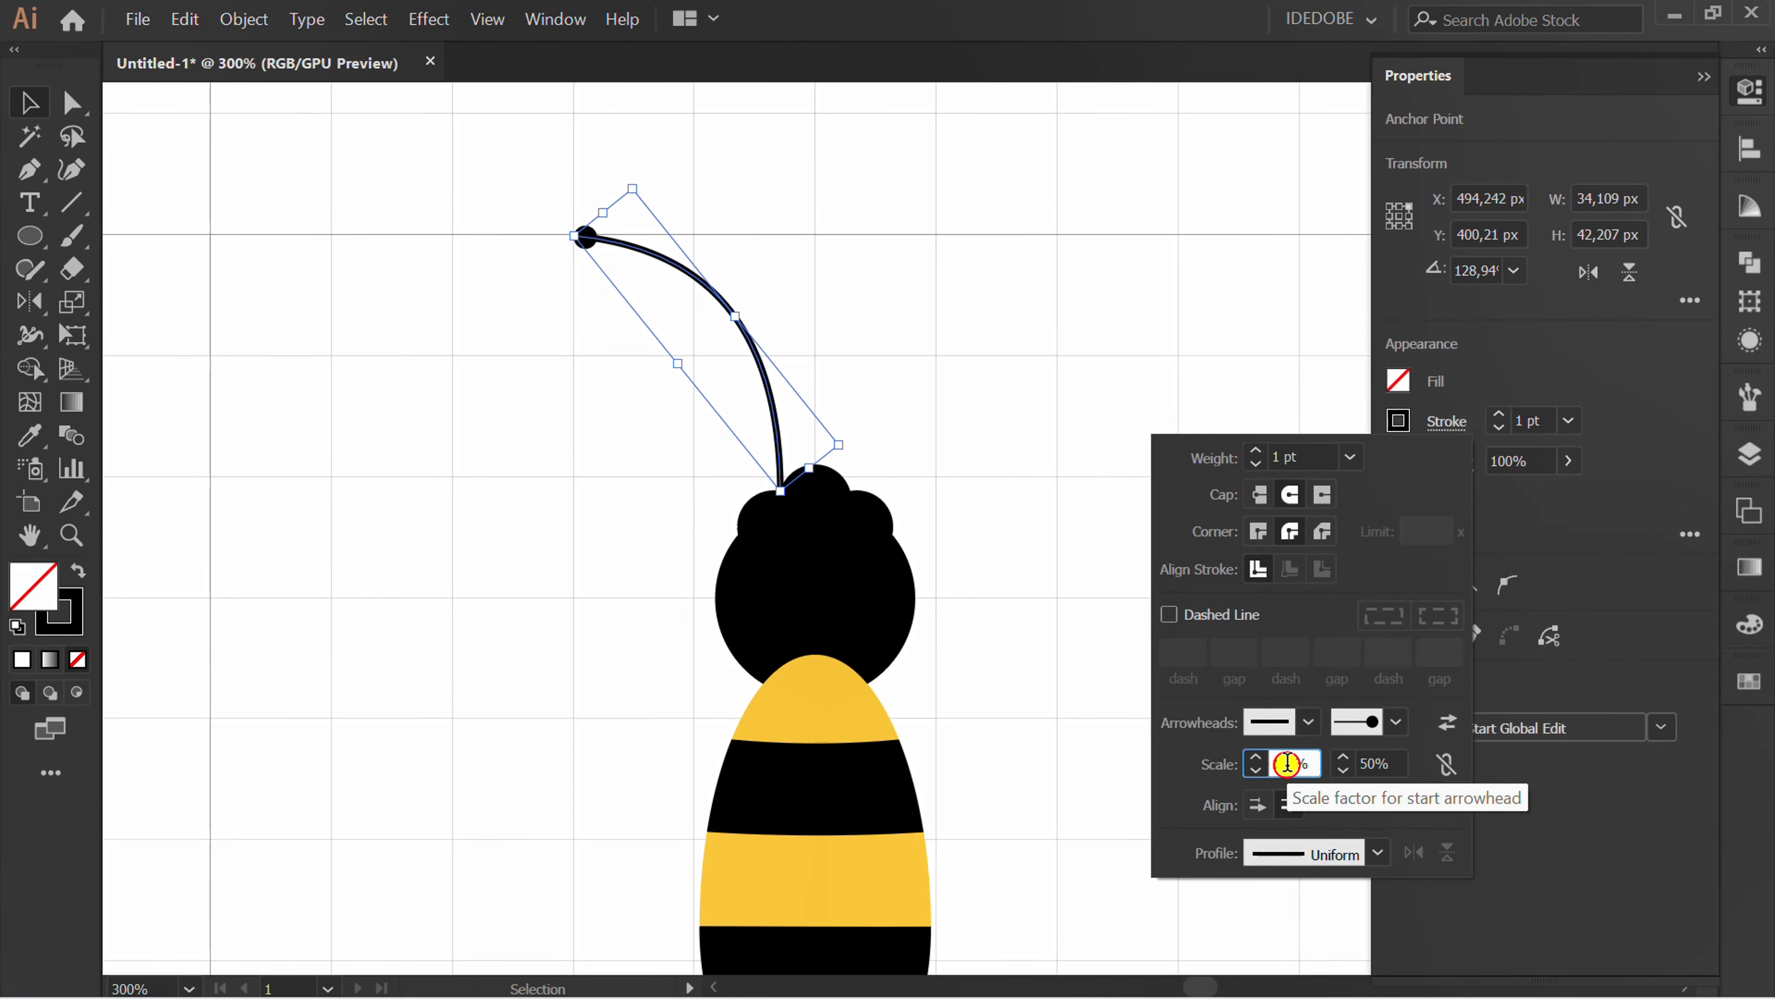
pyautogui.click(1608, 489)
pyautogui.click(1703, 74)
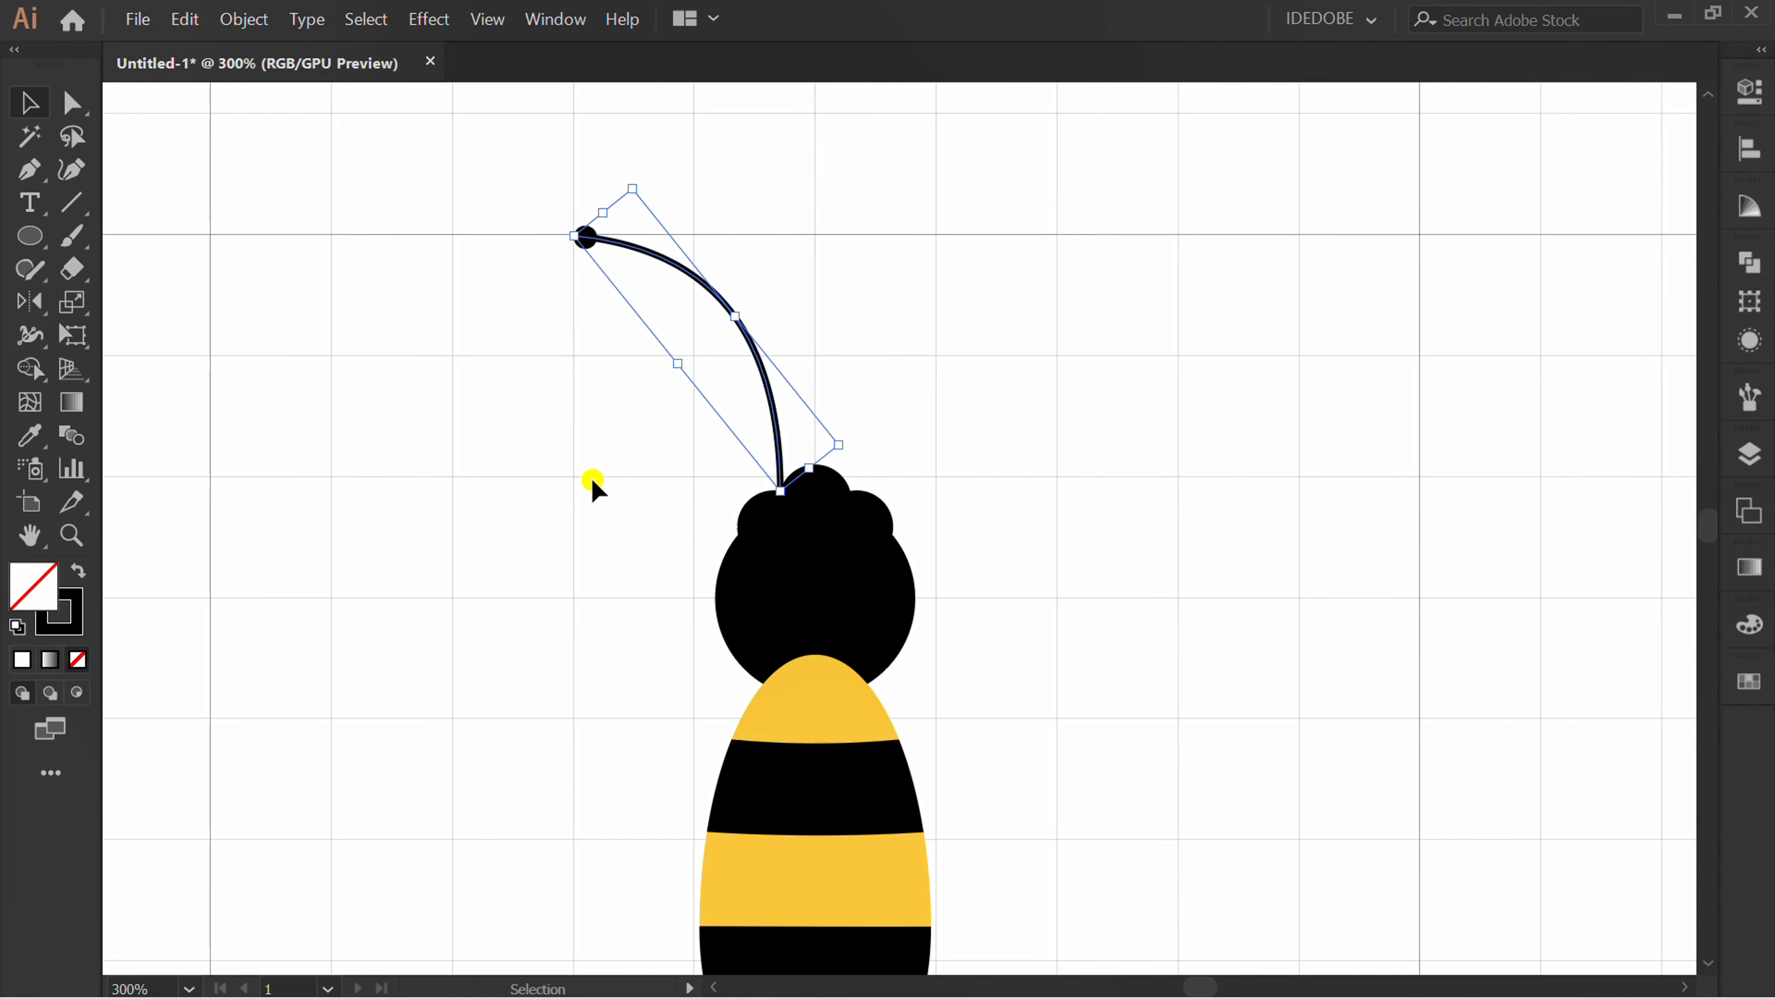
pyautogui.press('v')
pyautogui.click(567, 508)
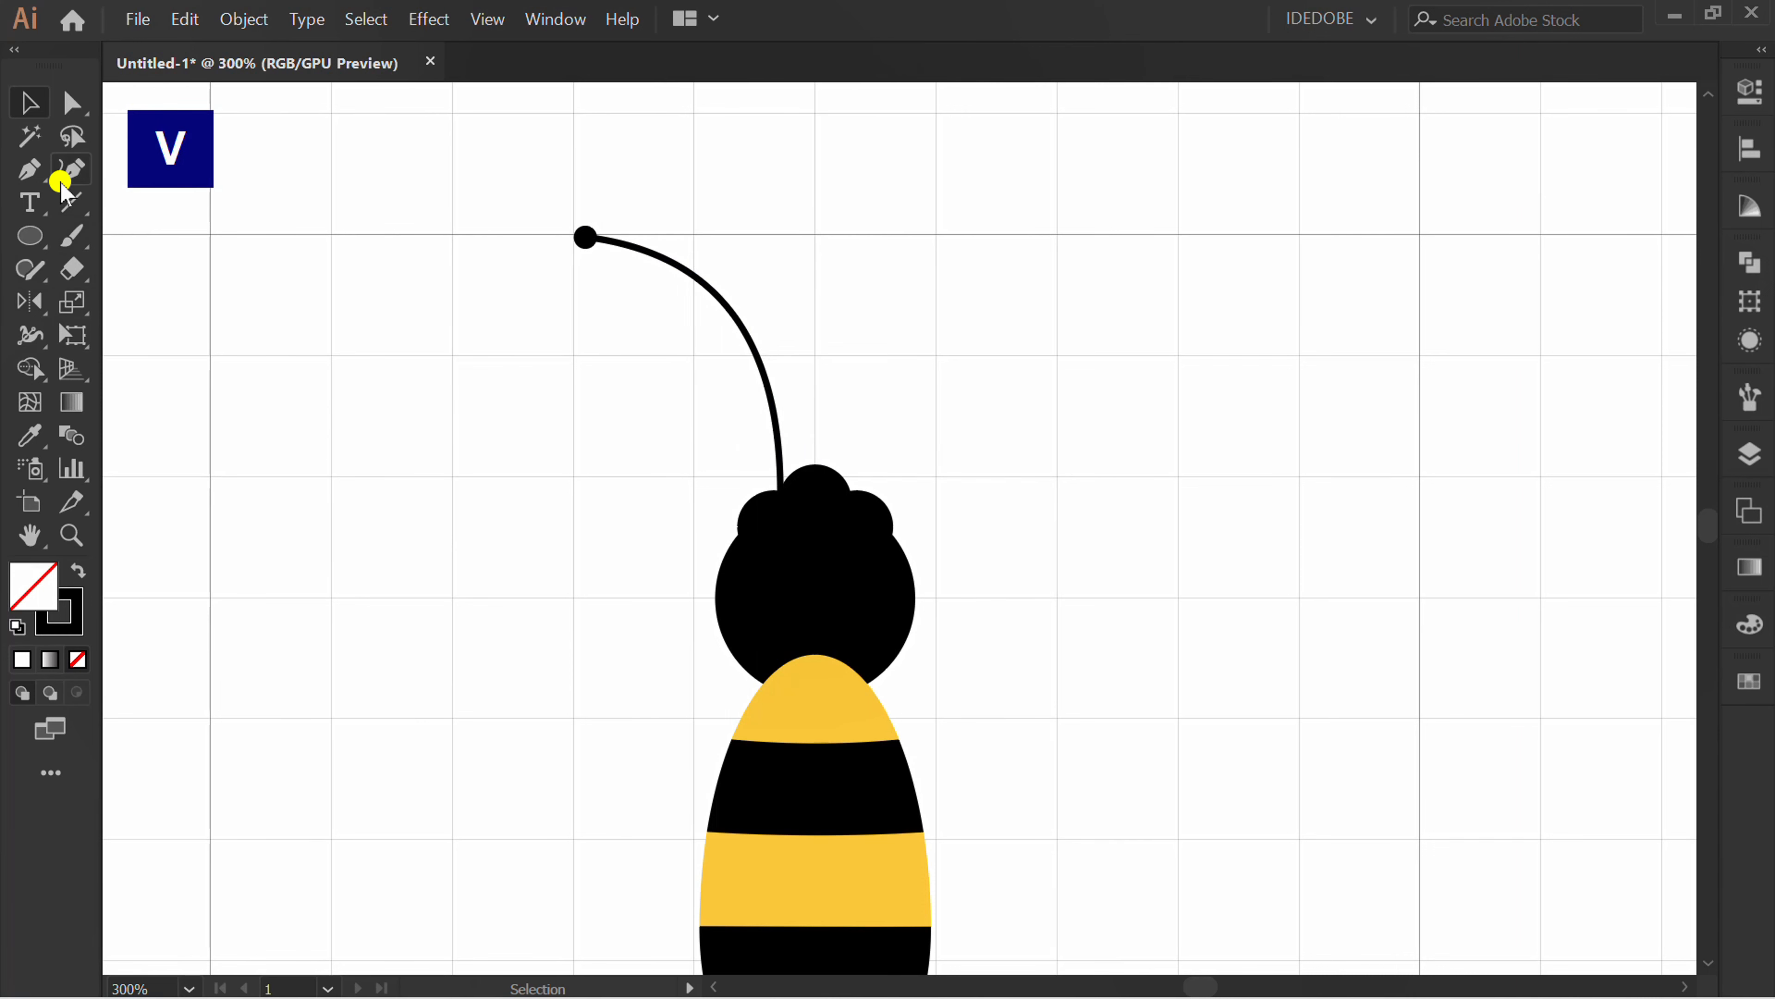
# Draw the front leg with the Pen tool as a two-segment line from the head's upper-left edge, bending upward.
pyautogui.moveTo(32, 169); pyautogui.dragTo(146, 166)
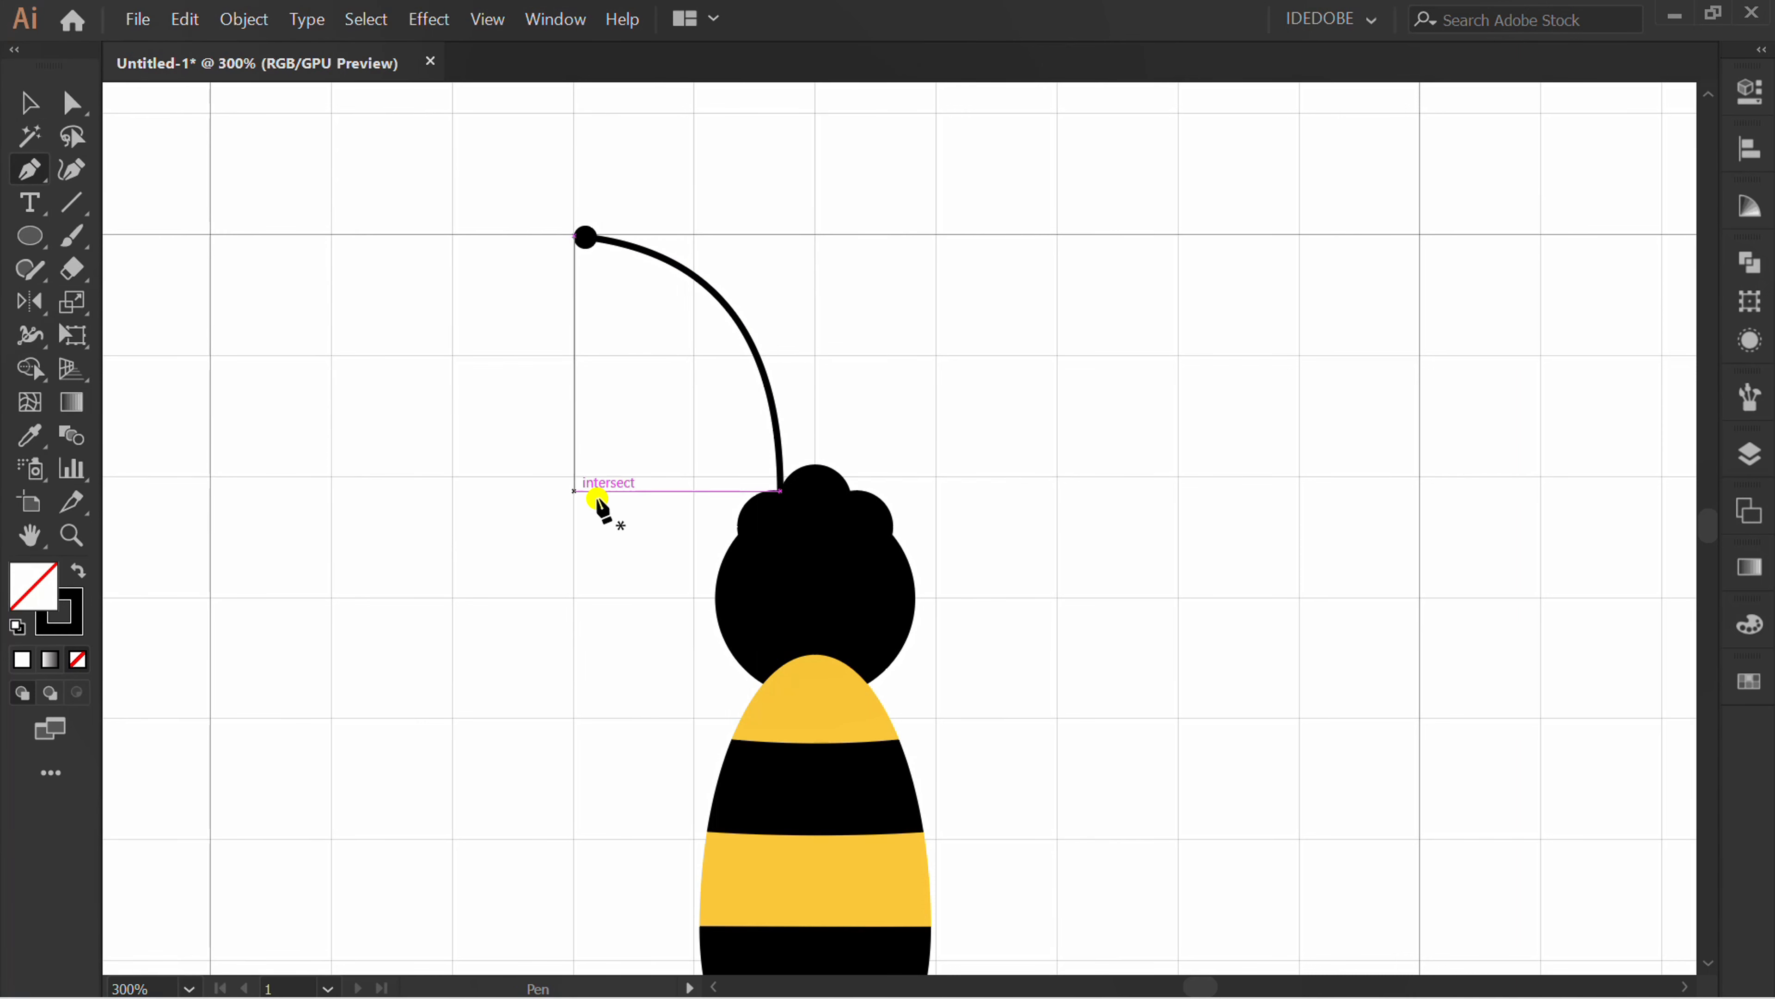
pyautogui.click(725, 557)
pyautogui.moveTo(676, 515); pyautogui.dragTo(703, 399)
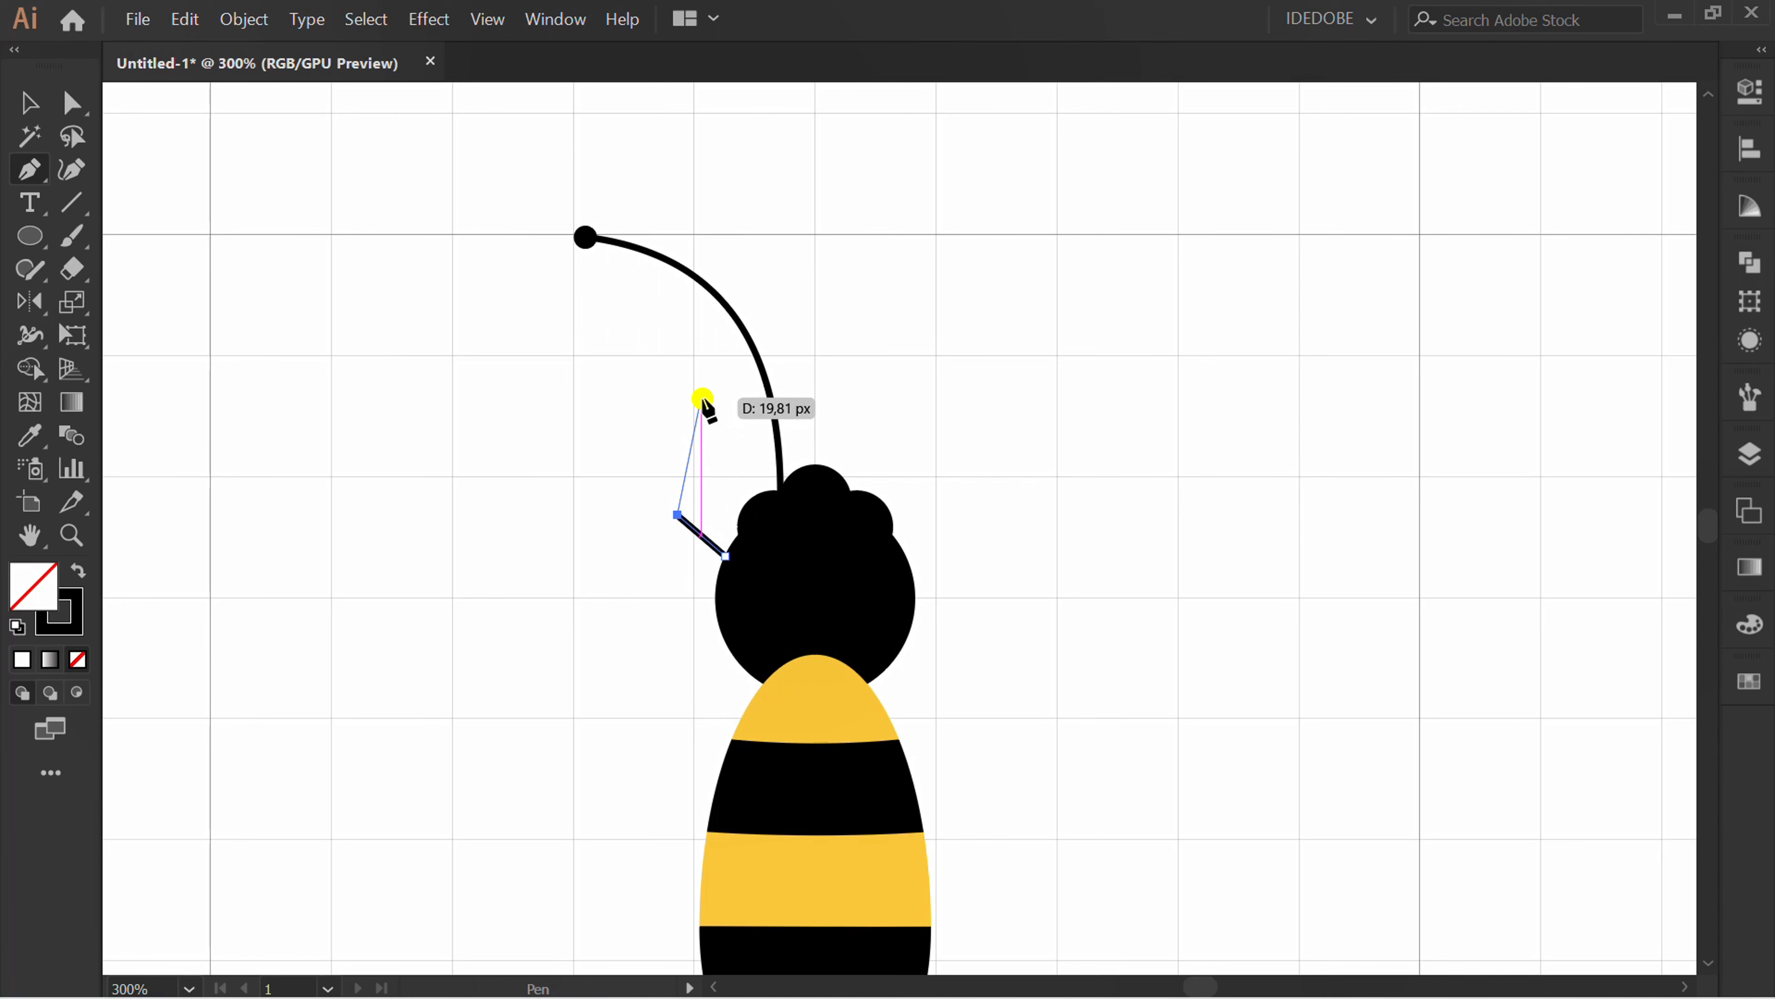
pyautogui.click(702, 398)
# Draw the middle leg as a separate two-segment line from the head's left edge, bending down and outward.
pyautogui.press('p')
pyautogui.moveTo(714, 598); pyautogui.dragTo(657, 574)
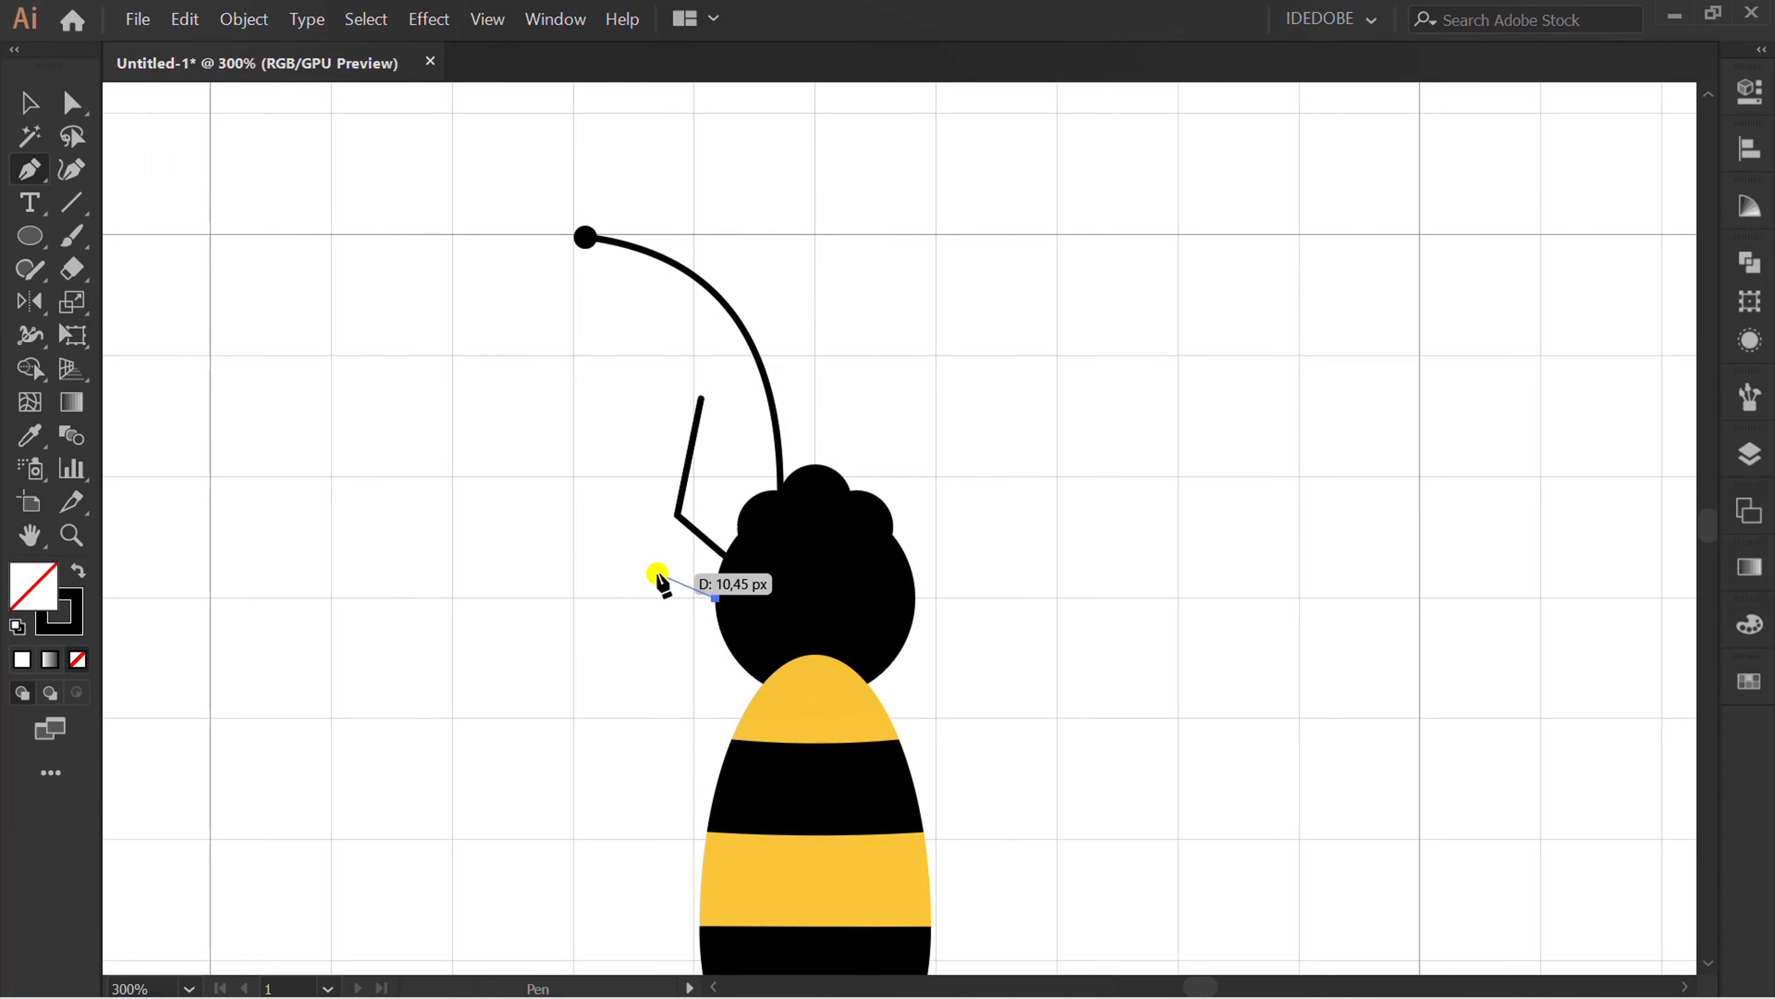
pyautogui.click(657, 573)
pyautogui.click(595, 663)
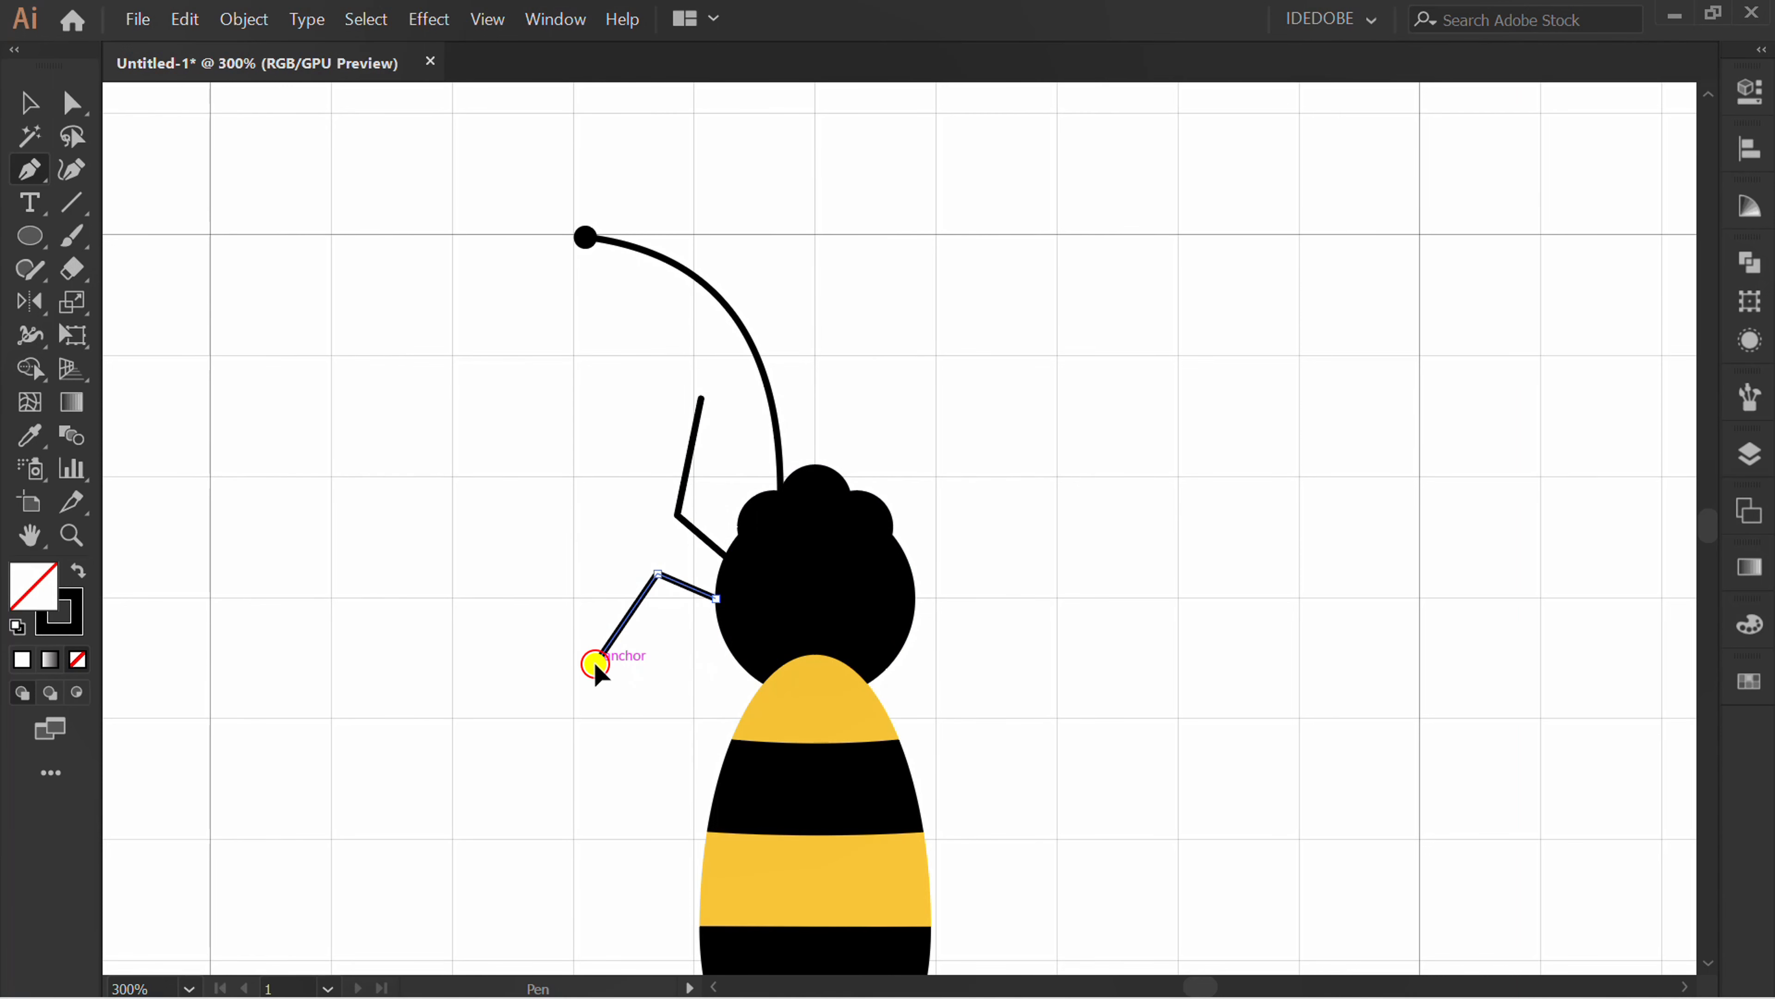
pyautogui.press('Escape')
# Draw the rear leg as a two-segment line from the head's lower-left edge, bending steeply downward.
pyautogui.click(725, 646)
pyautogui.moveTo(670, 668); pyautogui.dragTo(644, 808)
pyautogui.click(642, 792)
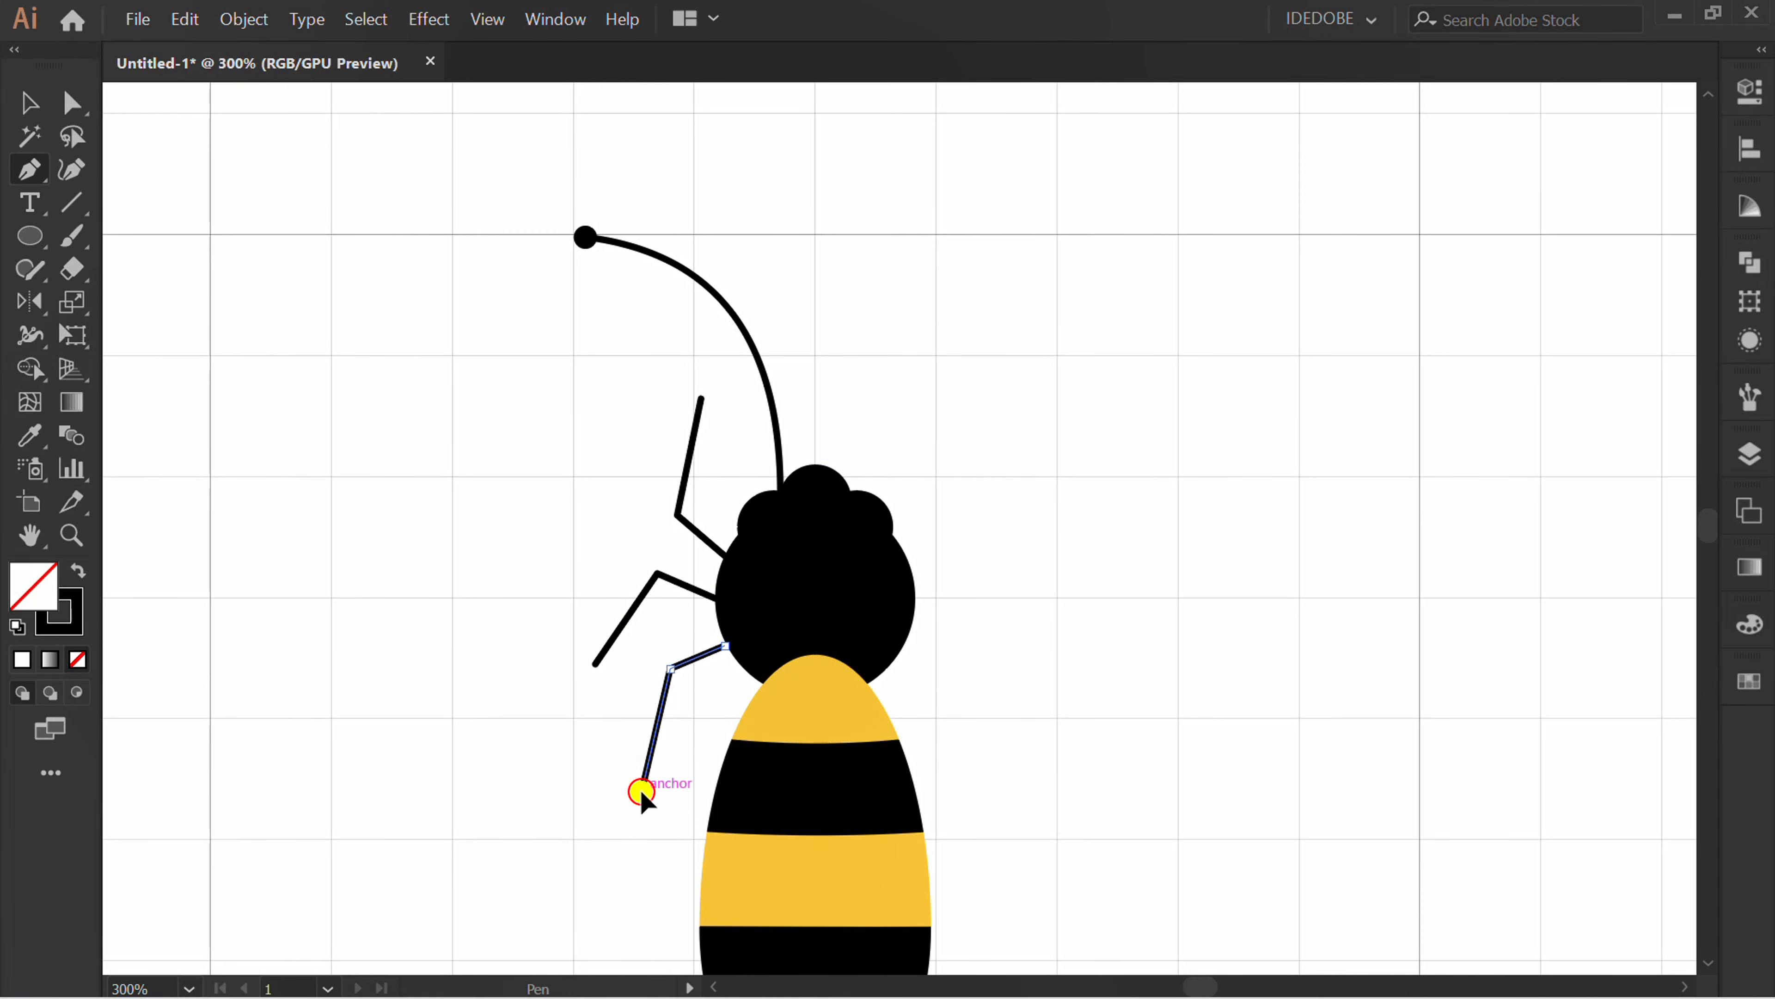
pyautogui.press('v')
pyautogui.click(499, 733)
# Select all three left legs, raise their stroke weight by one increment and deselect them.
pyautogui.moveTo(703, 491); pyautogui.dragTo(561, 745)
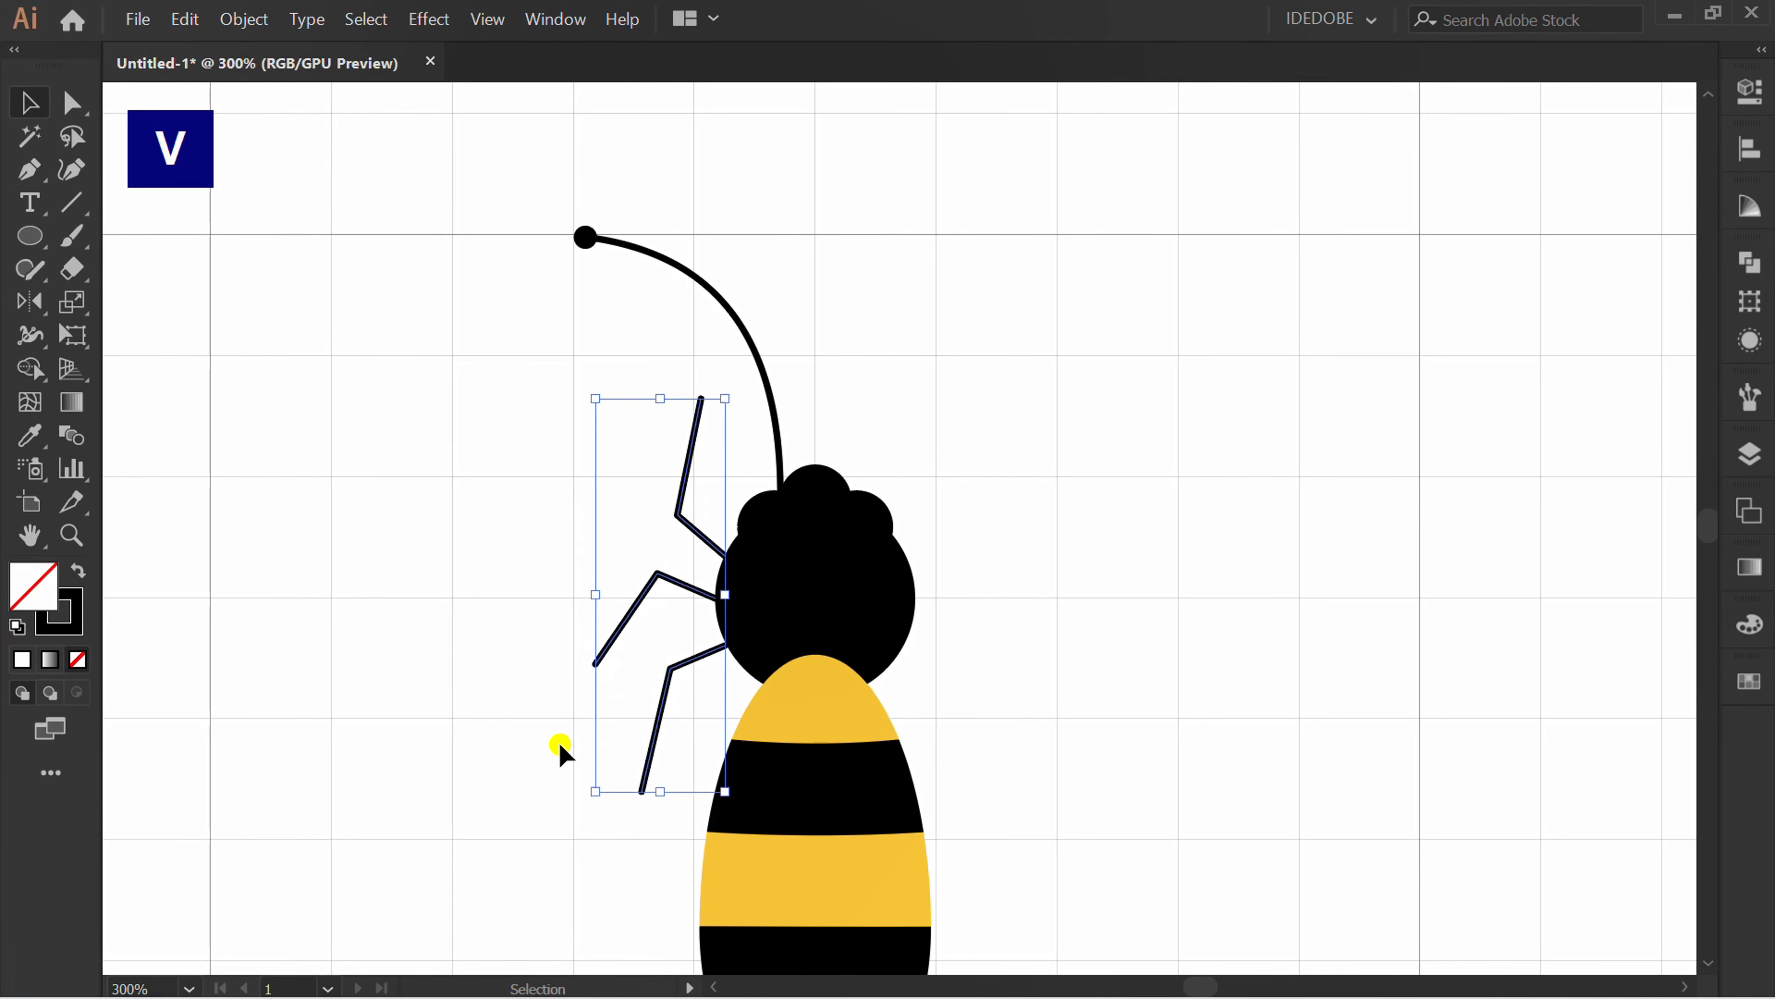
pyautogui.click(1746, 96)
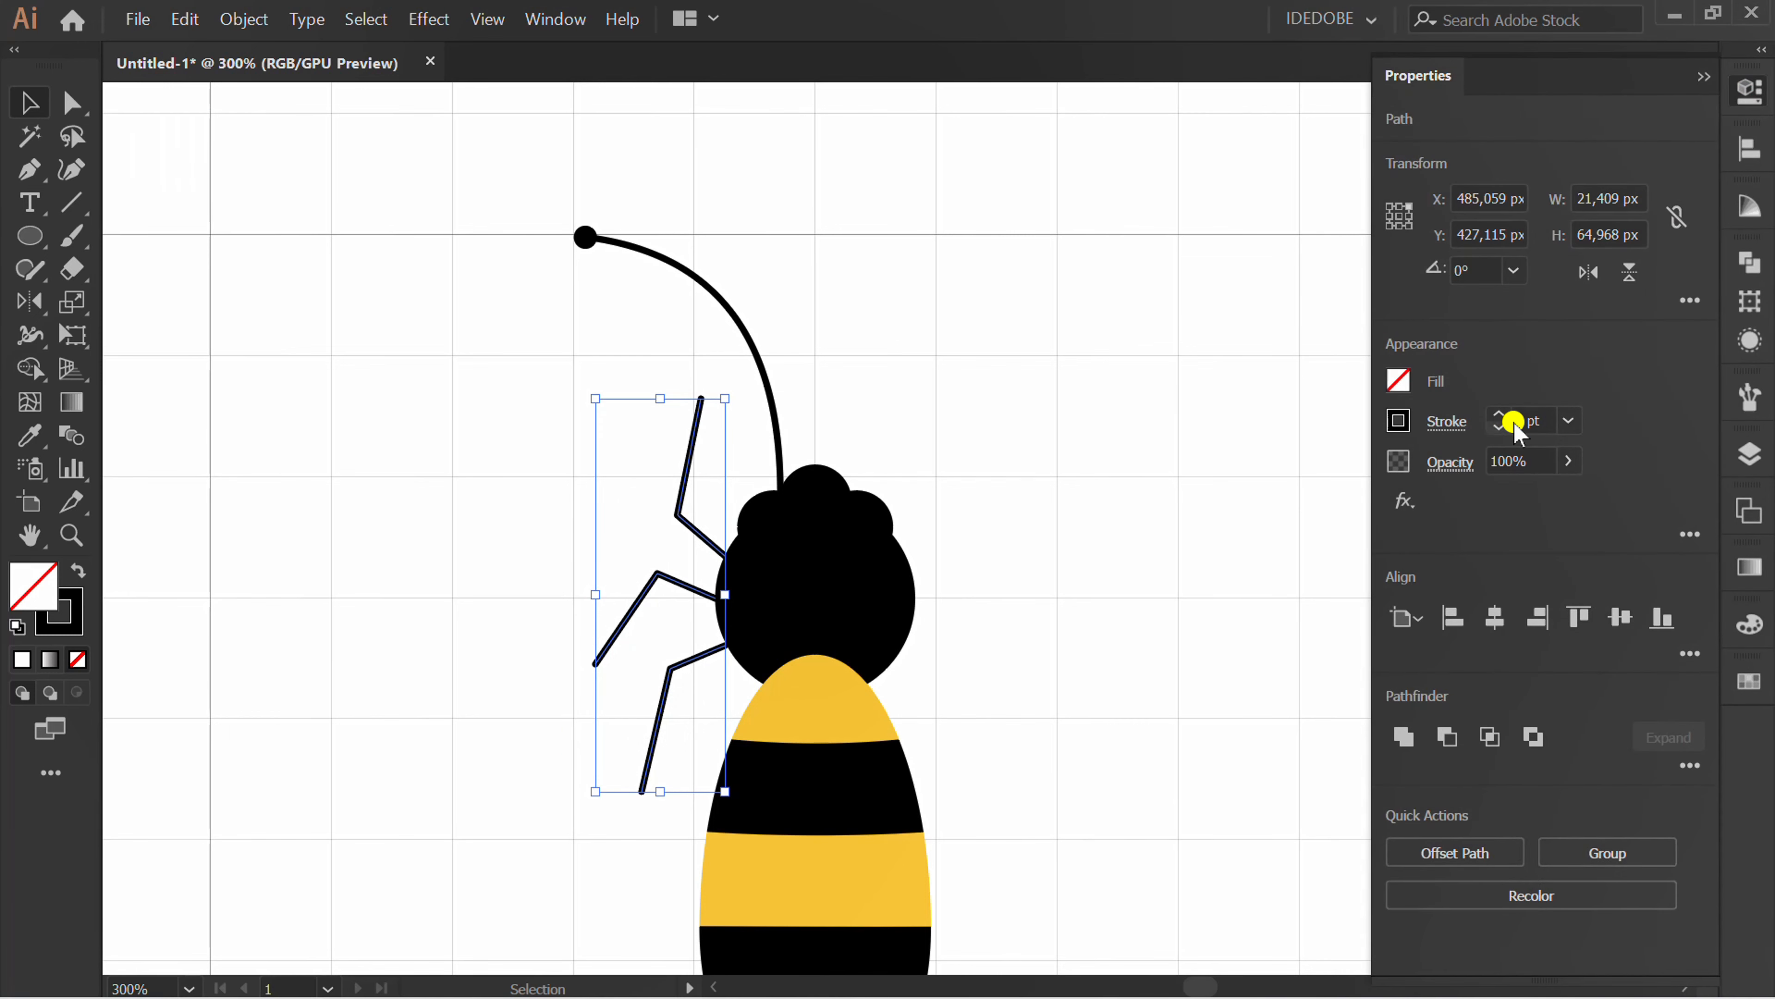
pyautogui.click(1500, 416)
pyautogui.click(1703, 72)
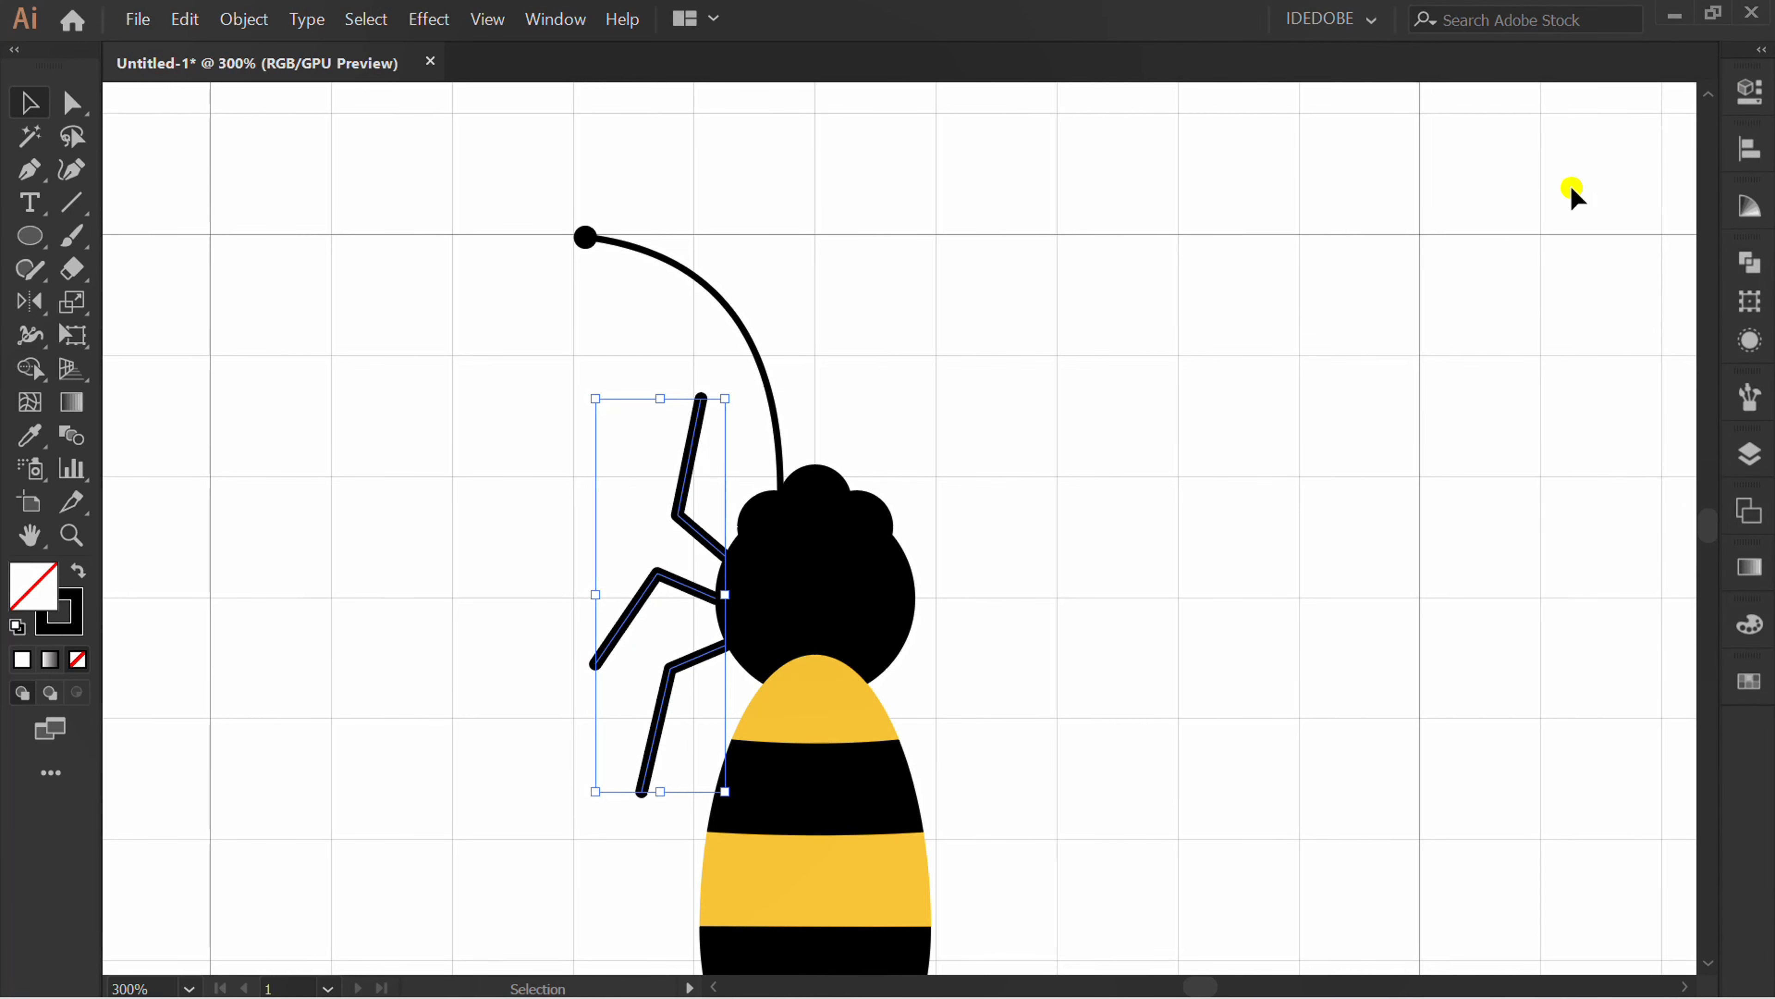
pyautogui.rightClick(503, 423)
pyautogui.click(567, 595)
pyautogui.click(494, 600)
# Reflect a copy of the left antenna and three legs across the head's vertical centre line to the right side.
pyautogui.moveTo(691, 223); pyautogui.dragTo(532, 763)
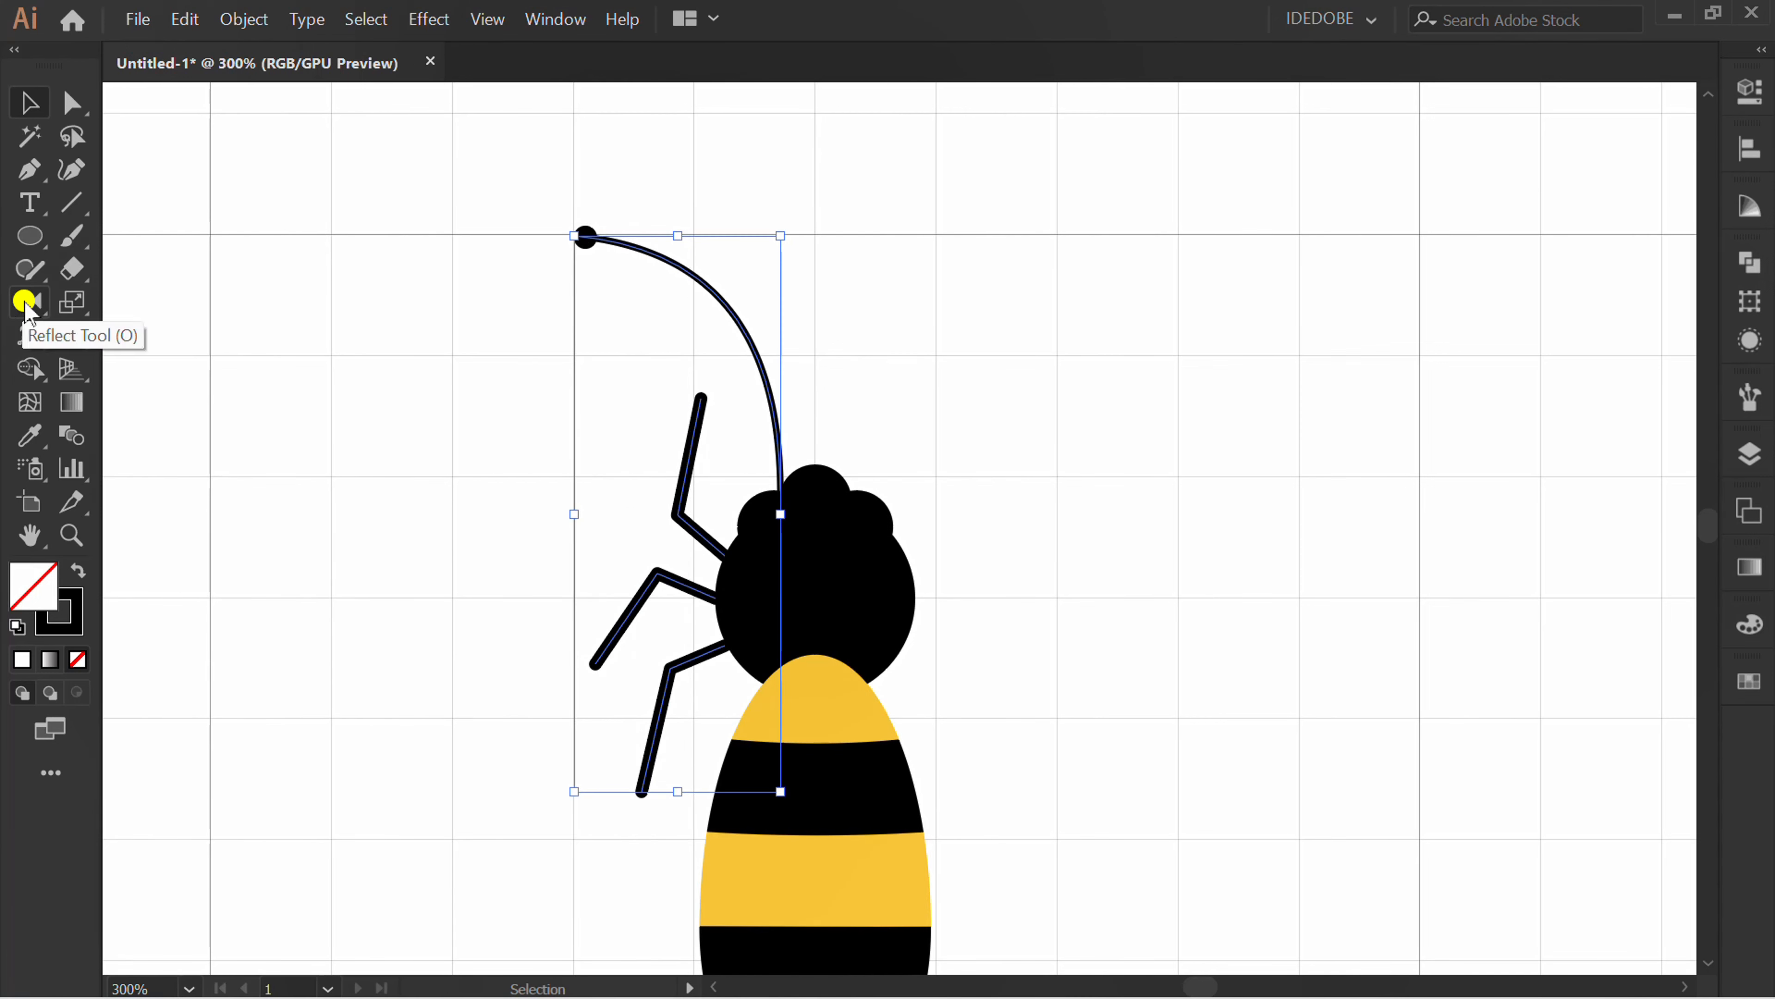
pyautogui.moveTo(24, 308); pyautogui.dragTo(160, 336)
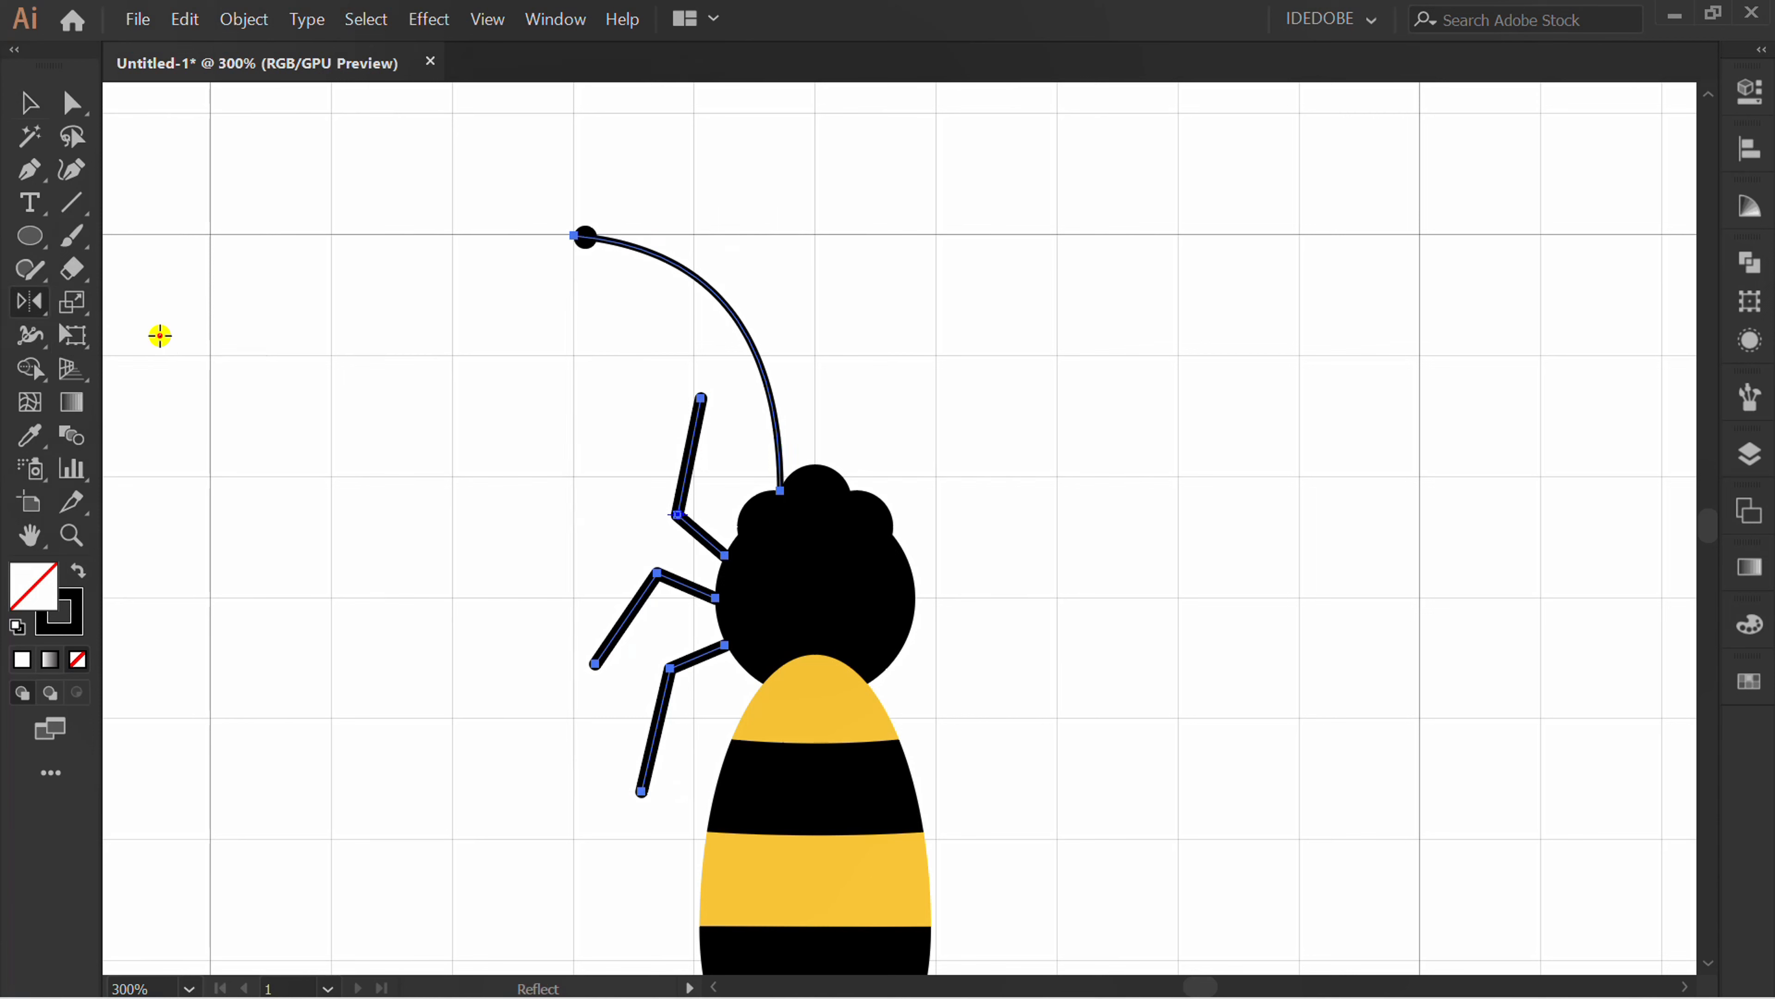
pyautogui.click(812, 462)
pyautogui.moveTo(814, 532); pyautogui.dragTo(856, 575)
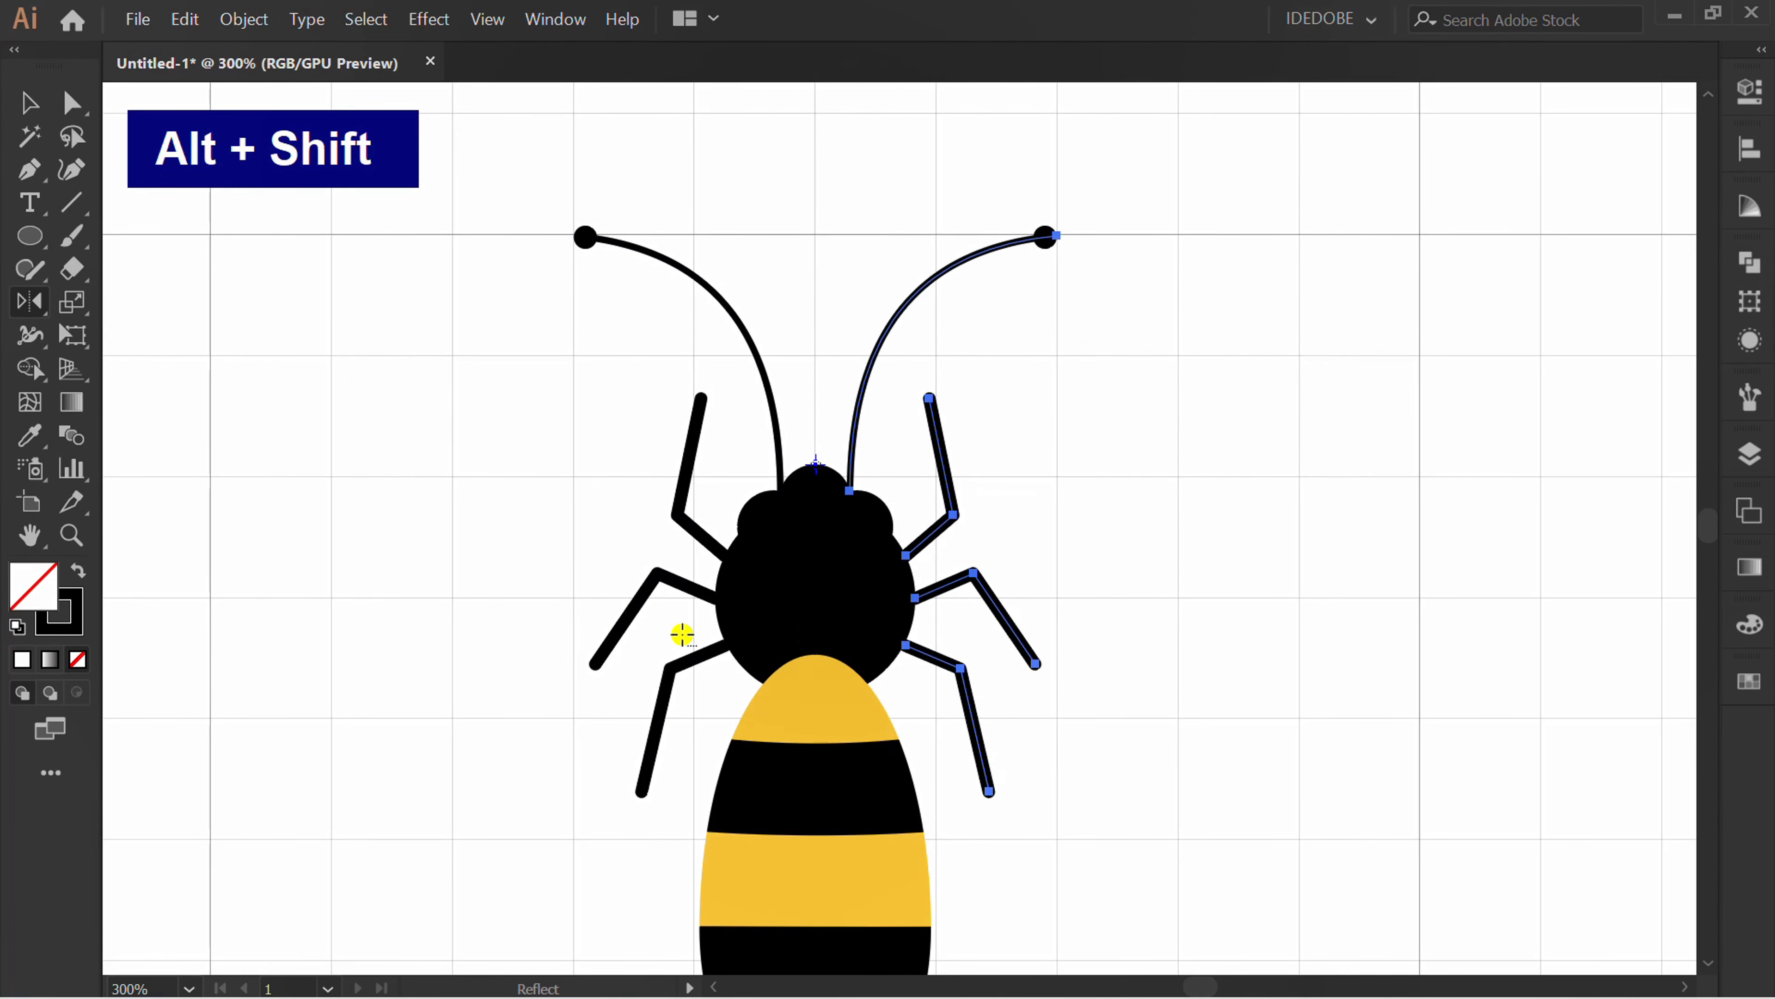
pyautogui.press('v')
pyautogui.click(485, 712)
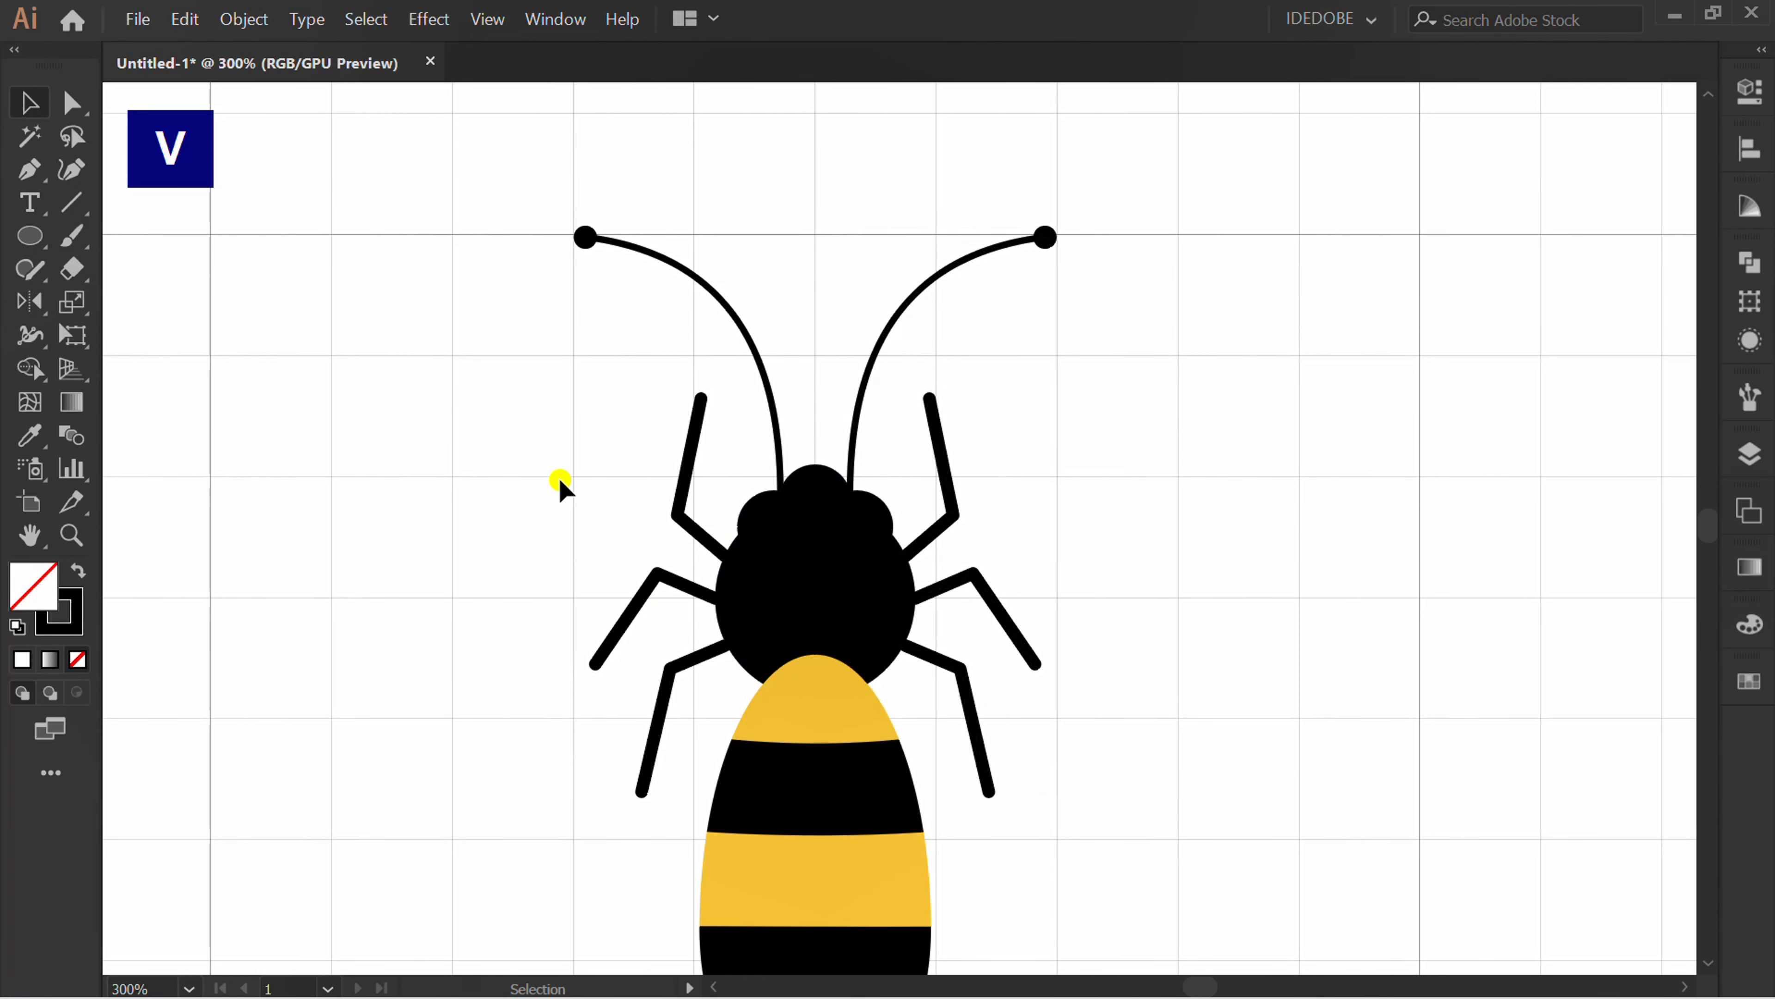
# Draw a closed triangular wing with the Pen tool from the body's top point out to the left, its outer edge about 45 px long.
pyautogui.keyDown('alt'); pyautogui.scroll(-1, 1036, 443); pyautogui.keyUp('alt')
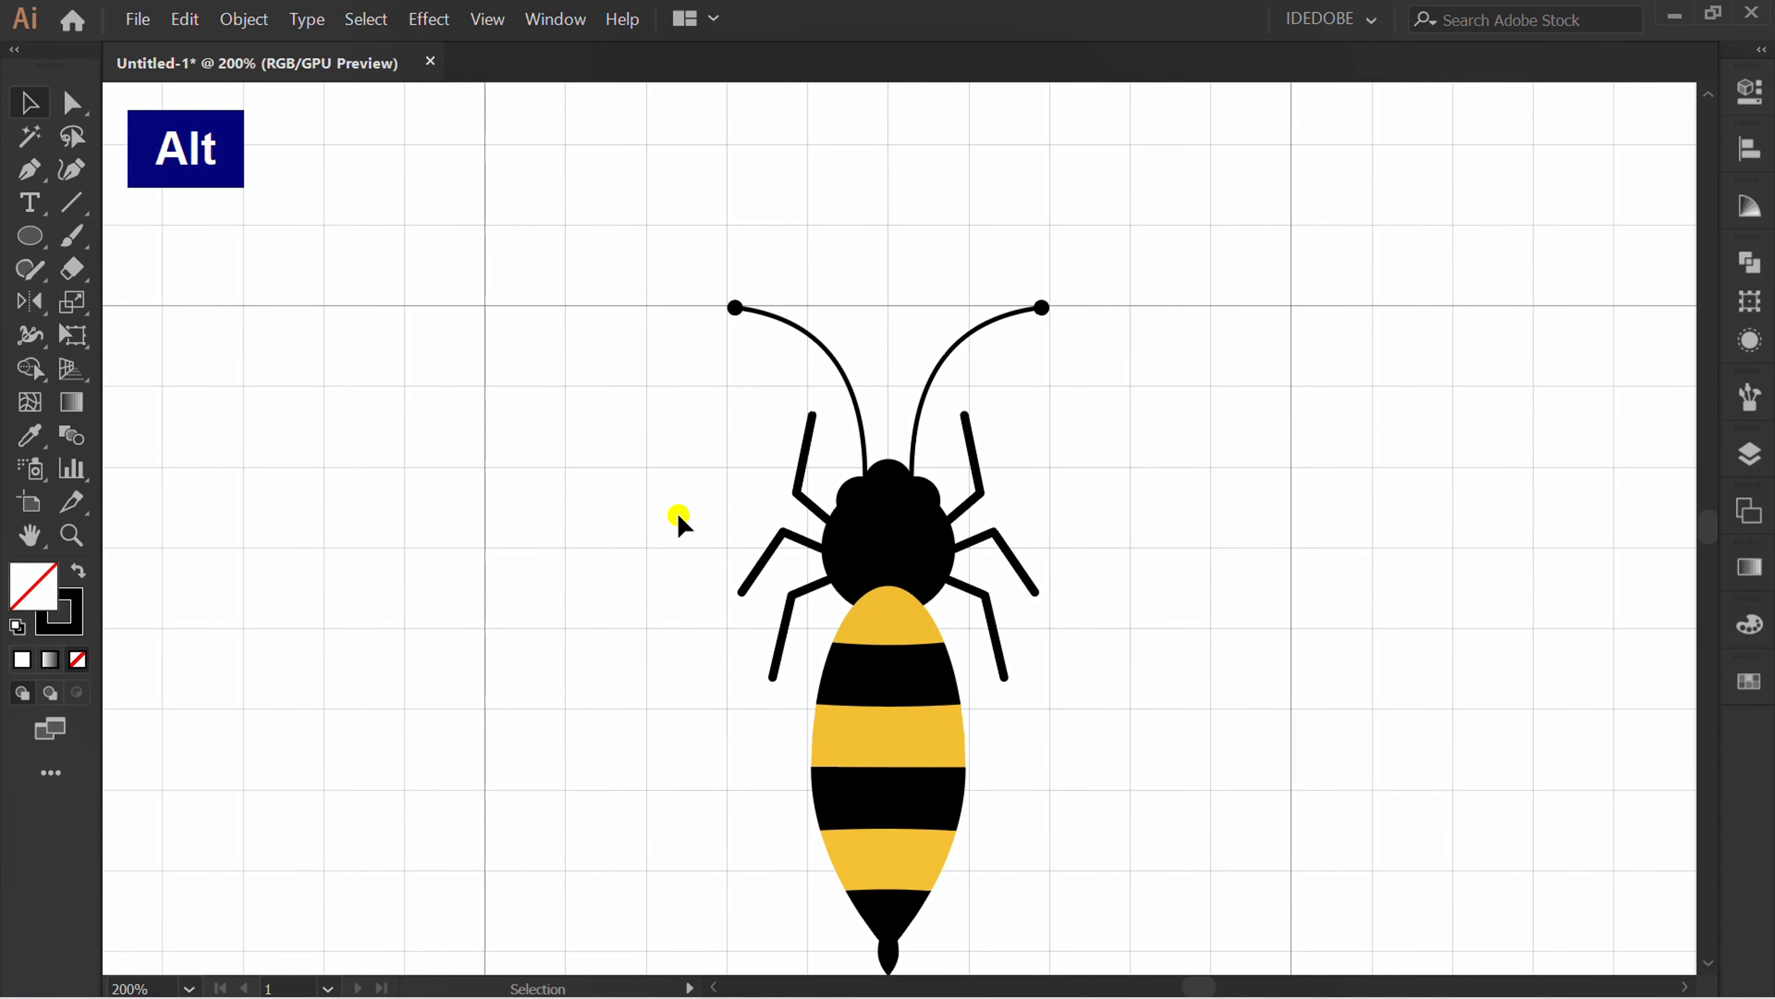
pyautogui.moveTo(28, 171); pyautogui.dragTo(144, 161)
pyautogui.click(886, 588)
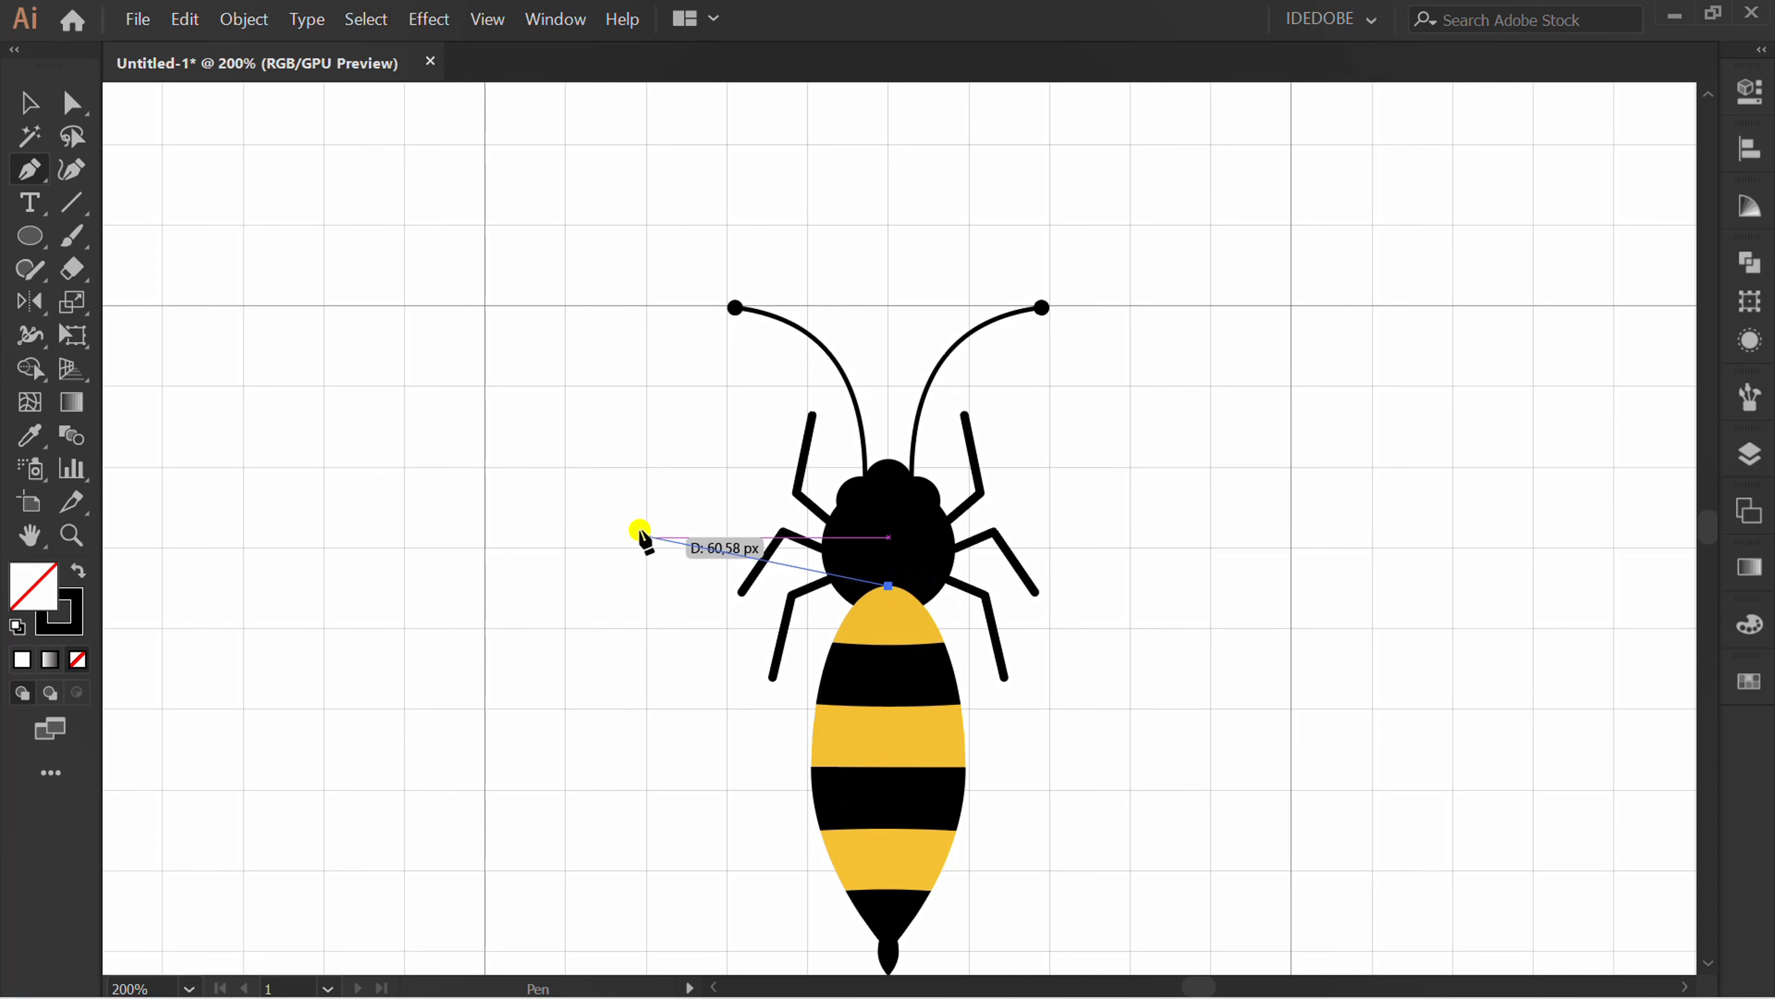
pyautogui.click(565, 467)
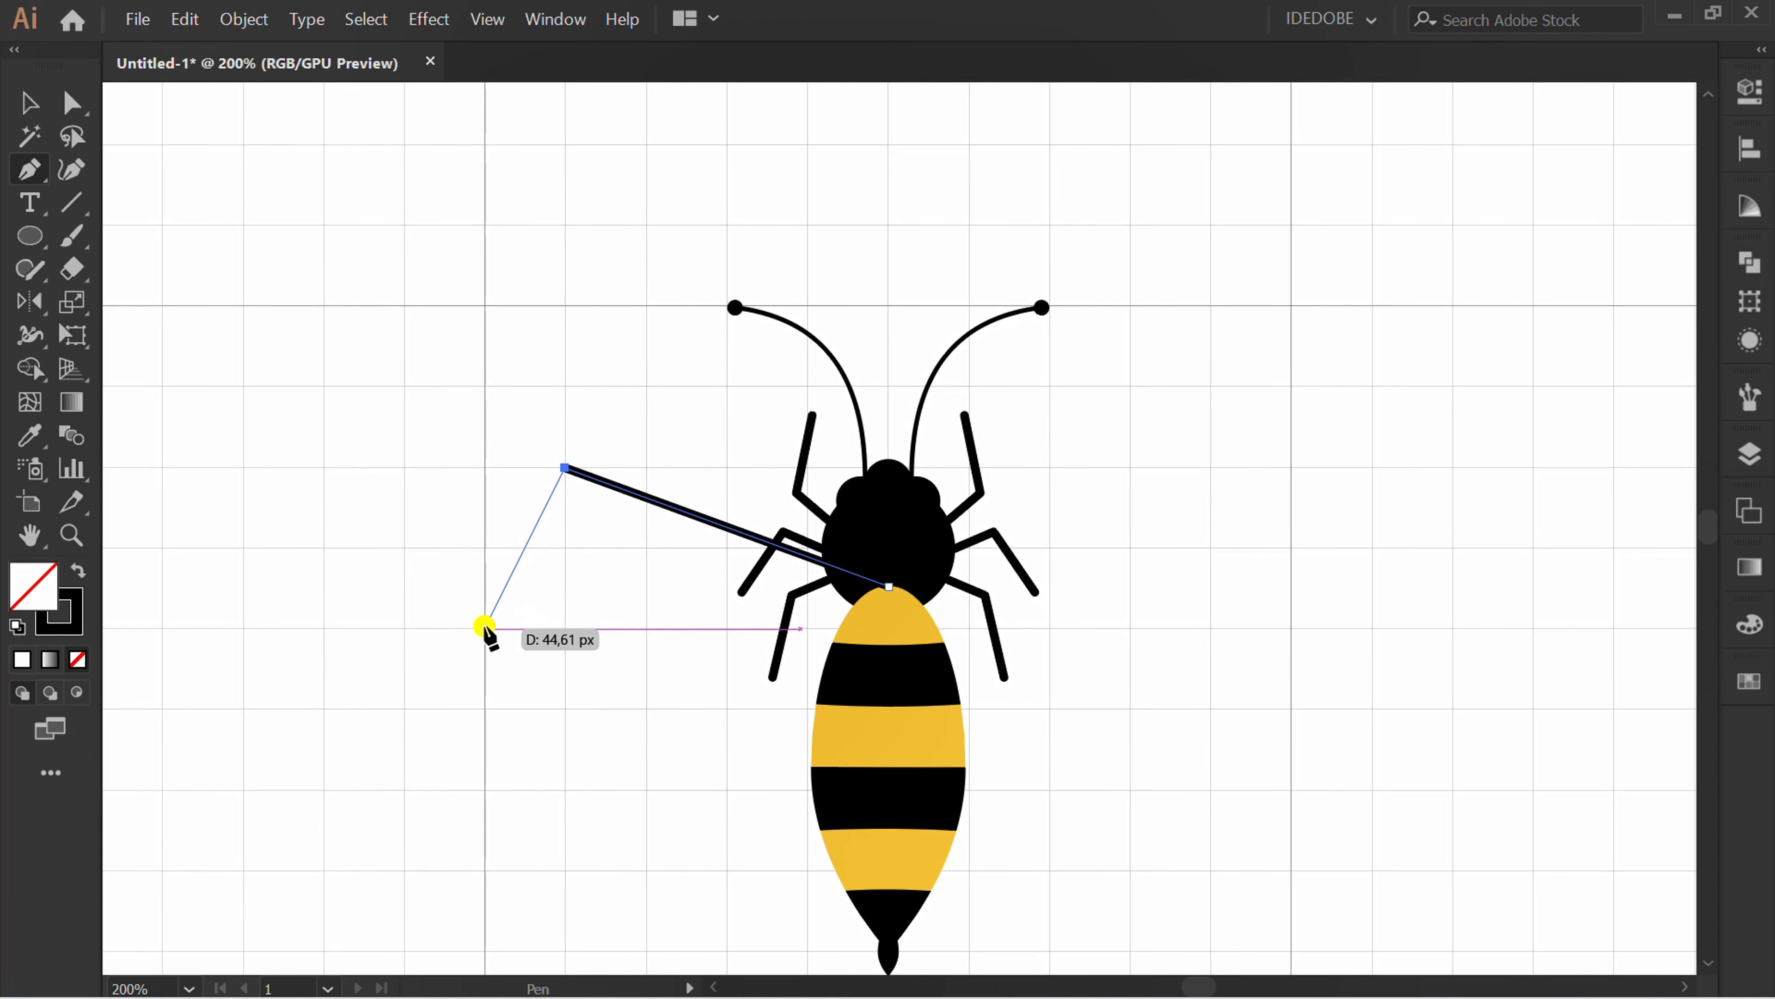
pyautogui.click(484, 627)
pyautogui.click(888, 586)
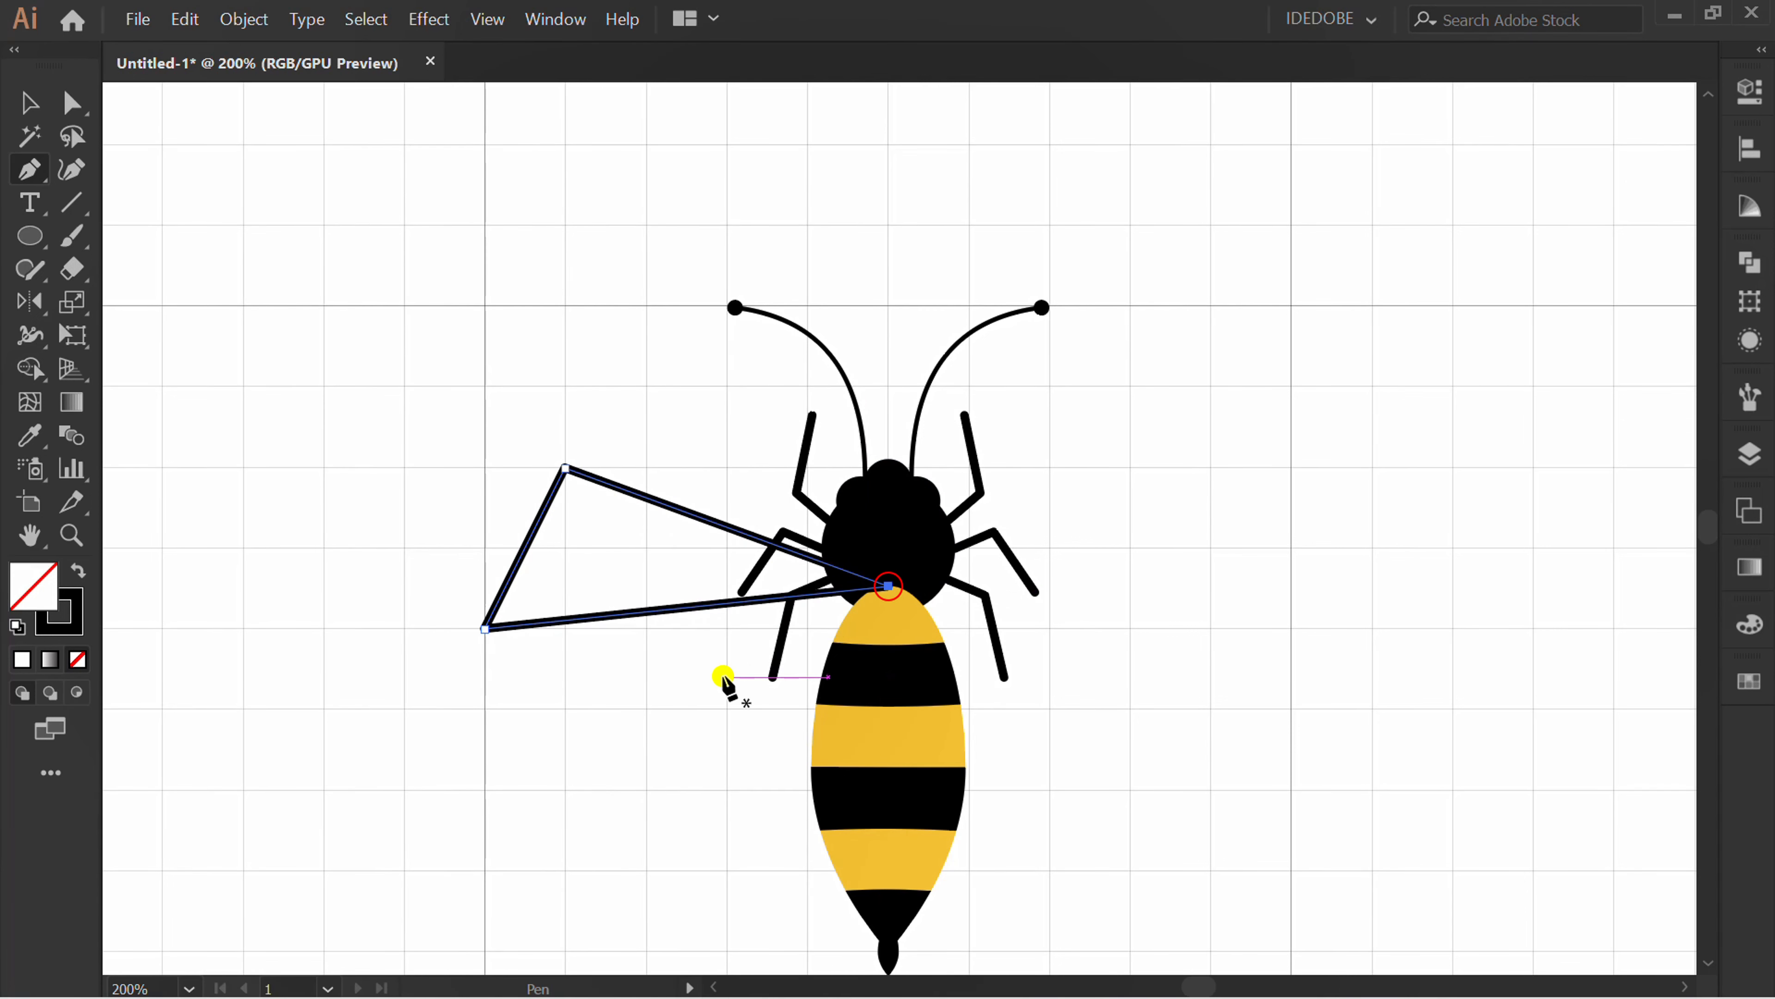
pyautogui.press('v')
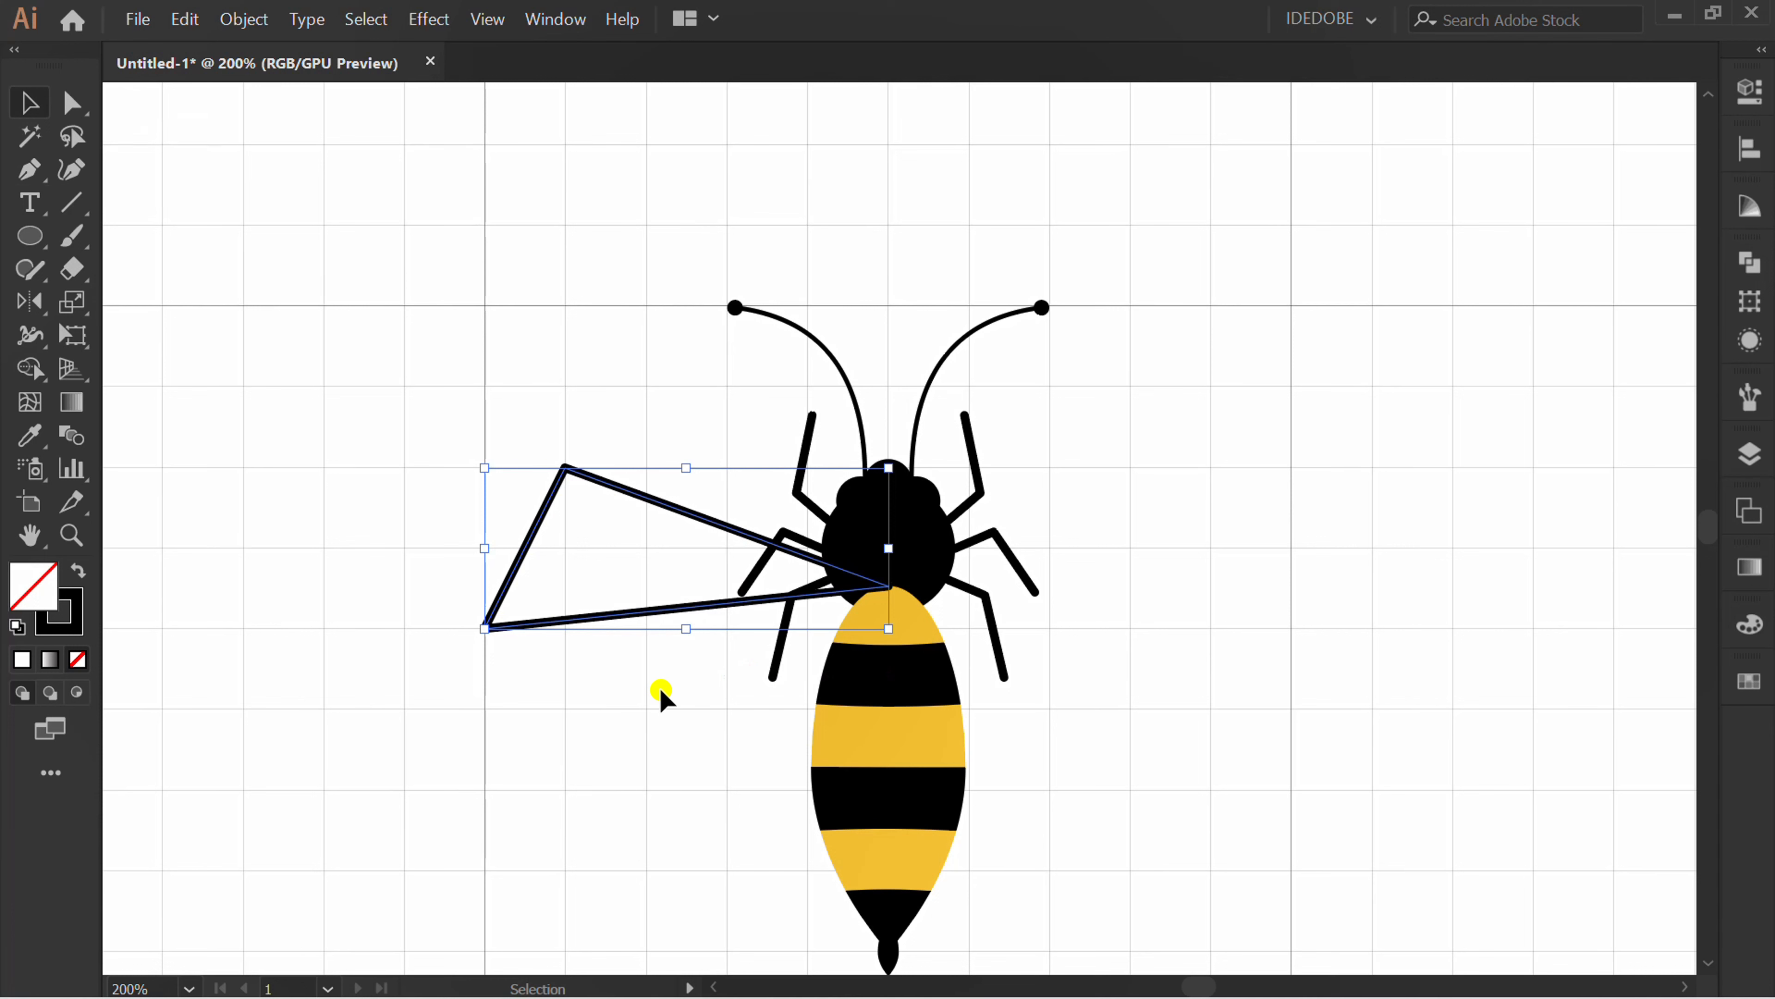
# Round the wing's two outer corners so that its outer end forms a smooth teardrop shape.
pyautogui.press('a')
pyautogui.moveTo(575, 489); pyautogui.dragTo(598, 616)
pyautogui.moveTo(500, 563); pyautogui.dragTo(469, 683)
pyautogui.moveTo(508, 617); pyautogui.dragTo(571, 582)
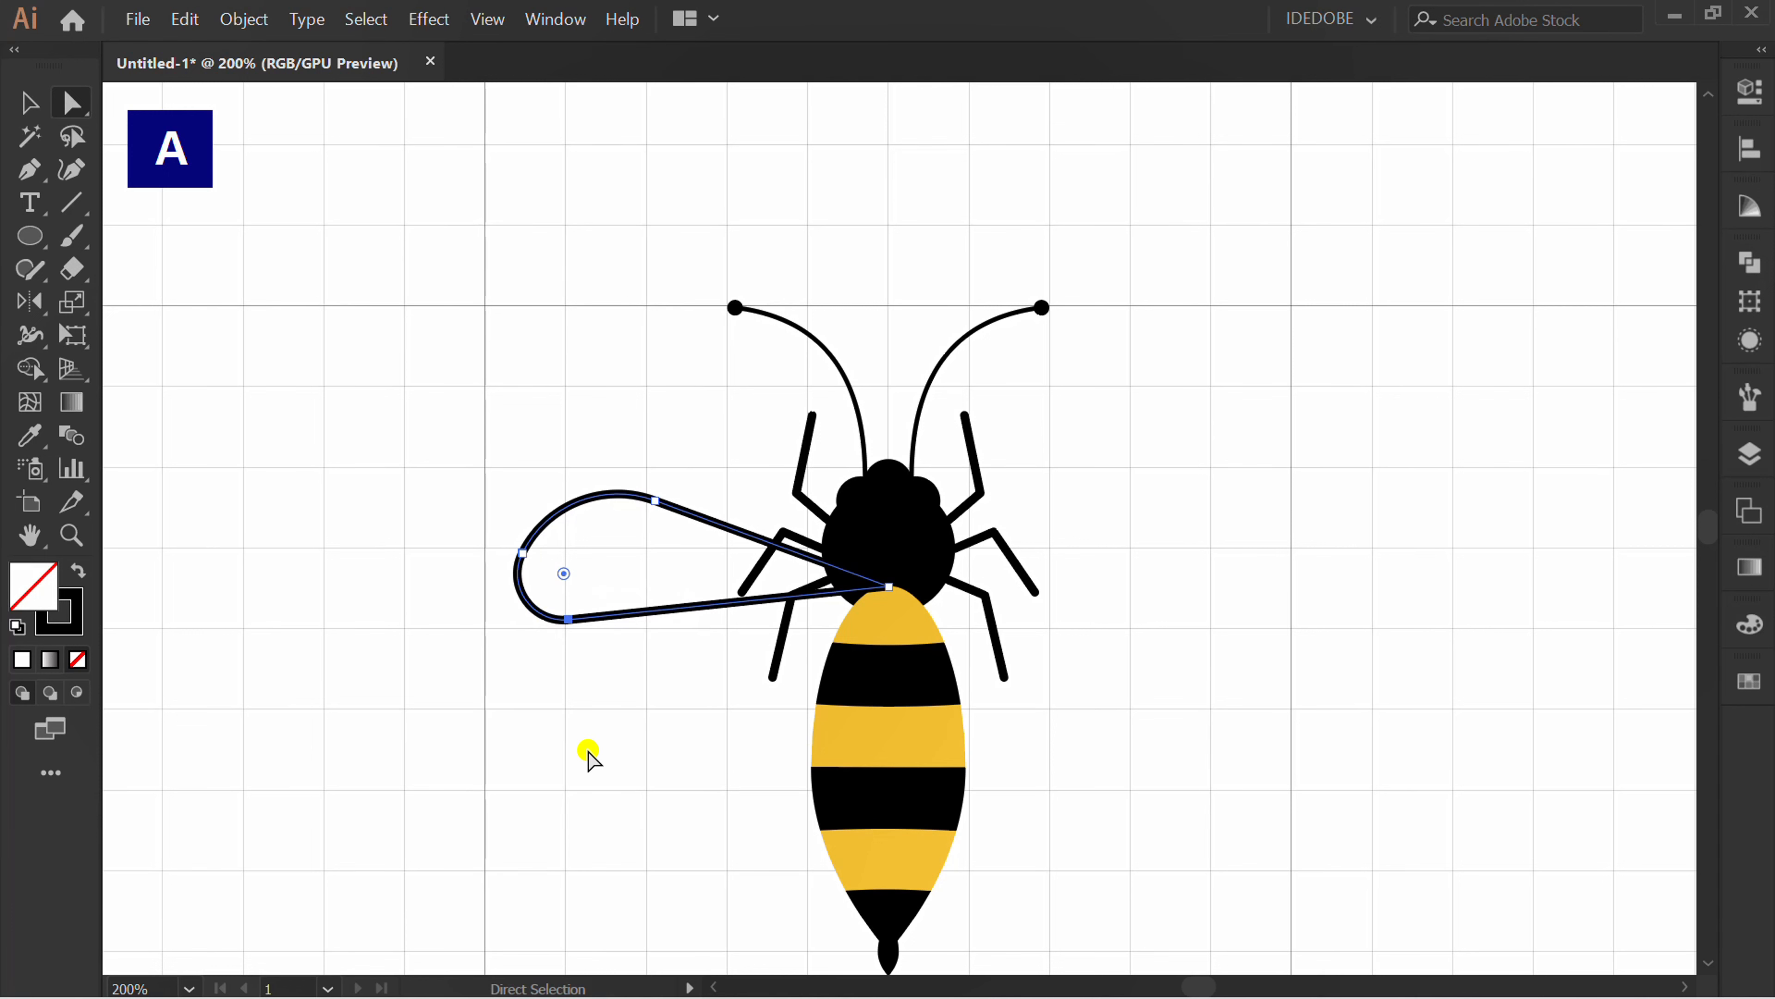
pyautogui.press('v')
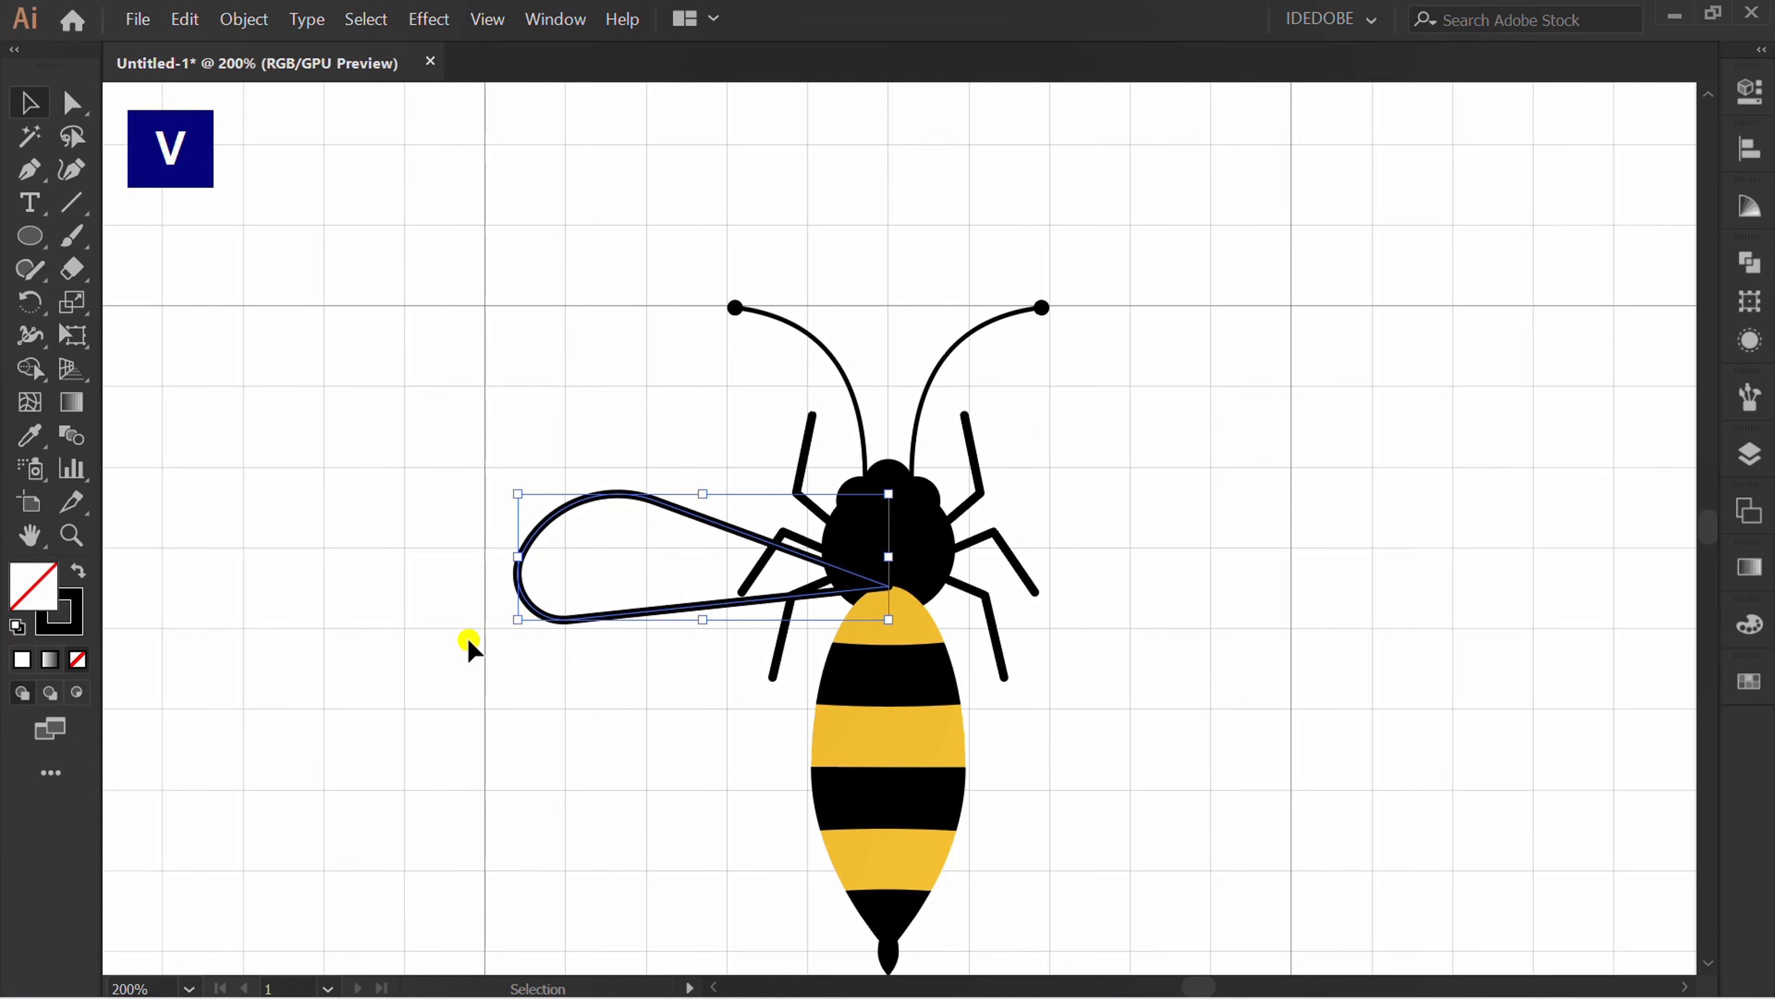
# Rotate a copy of the wing downward about the body's top point to make a second, lower wing.
pyautogui.click(27, 302)
pyautogui.click(149, 296)
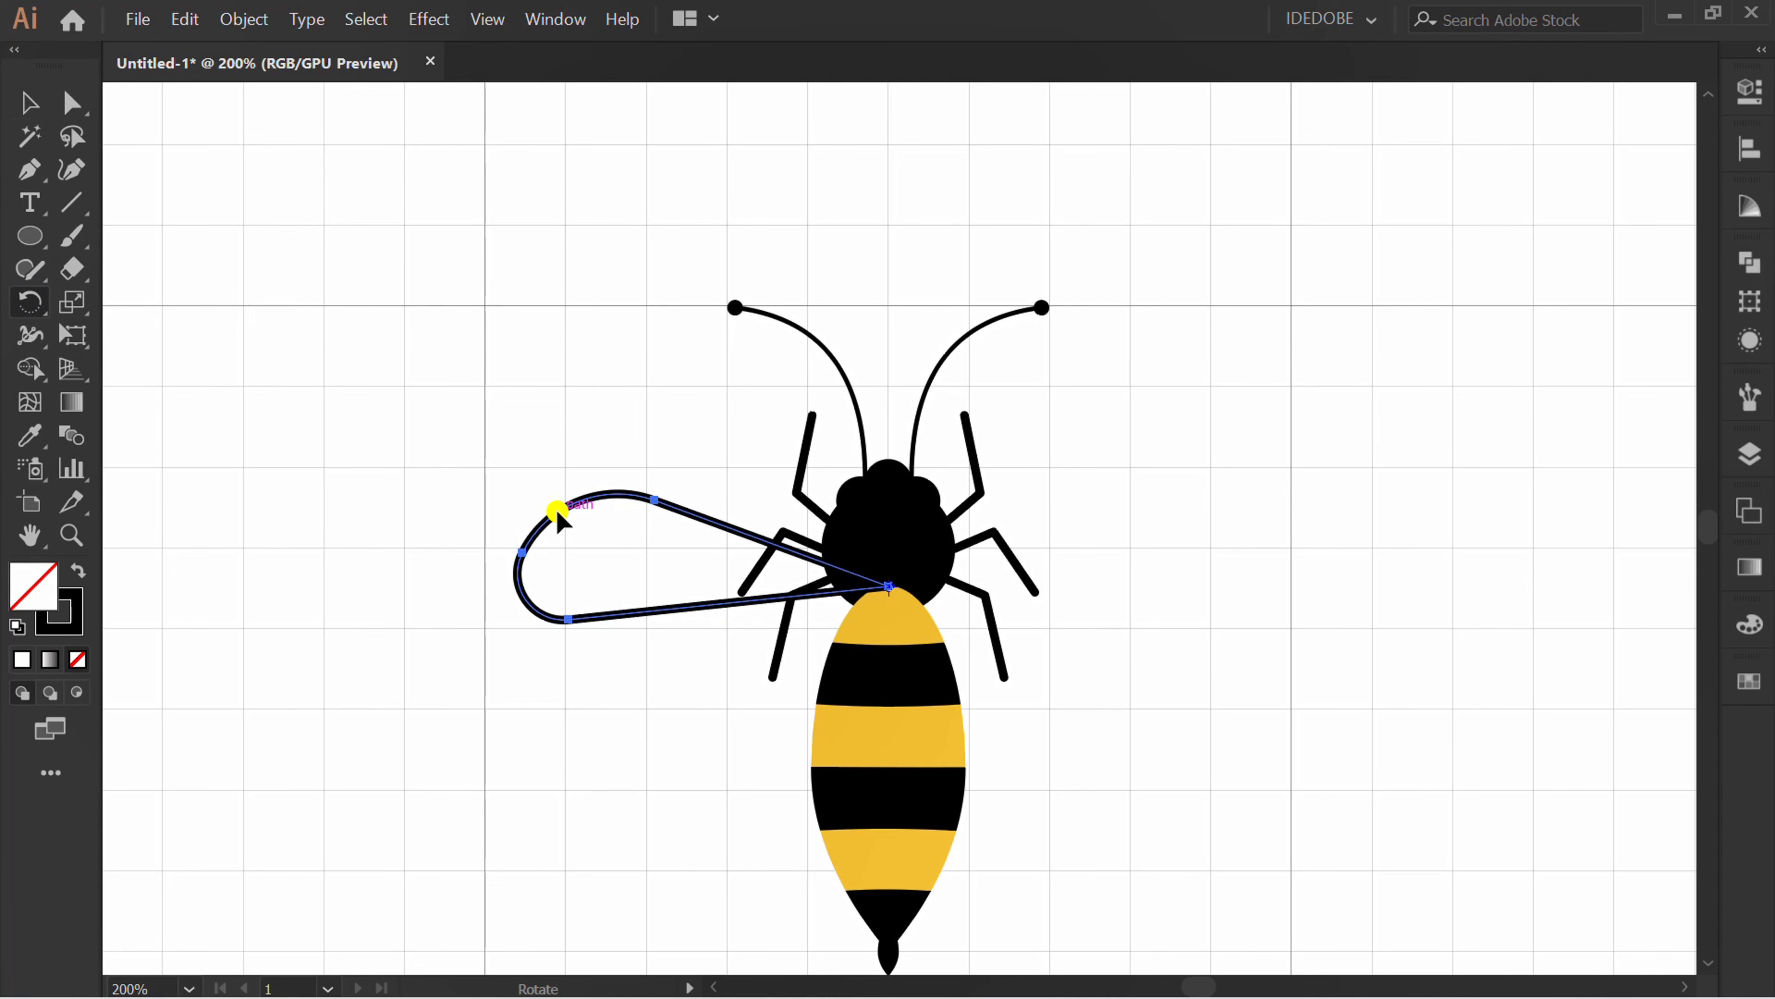
pyautogui.moveTo(557, 511); pyautogui.dragTo(595, 733)
pyautogui.press('alt')
pyautogui.press('v')
pyautogui.click(508, 714)
# Select both left wings and apply the yellow fill without stroke sampled from a body stripe.
pyautogui.moveTo(694, 428); pyautogui.dragTo(544, 781)
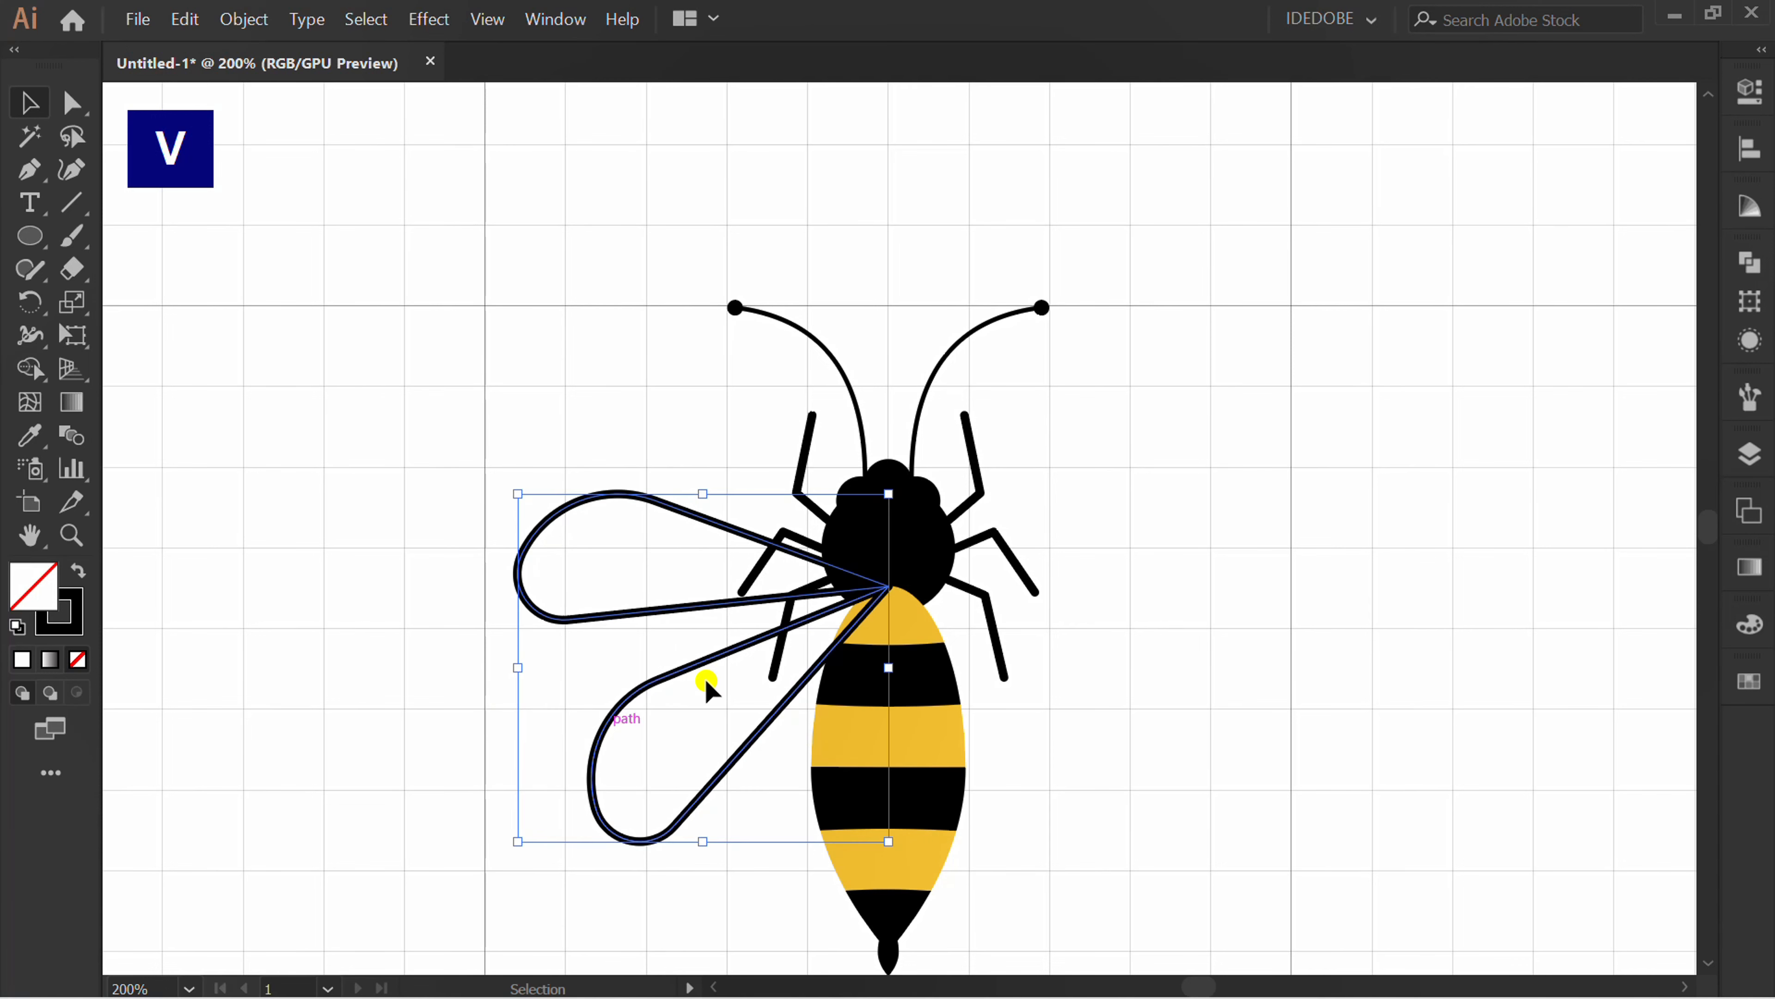
pyautogui.press('i')
pyautogui.click(875, 730)
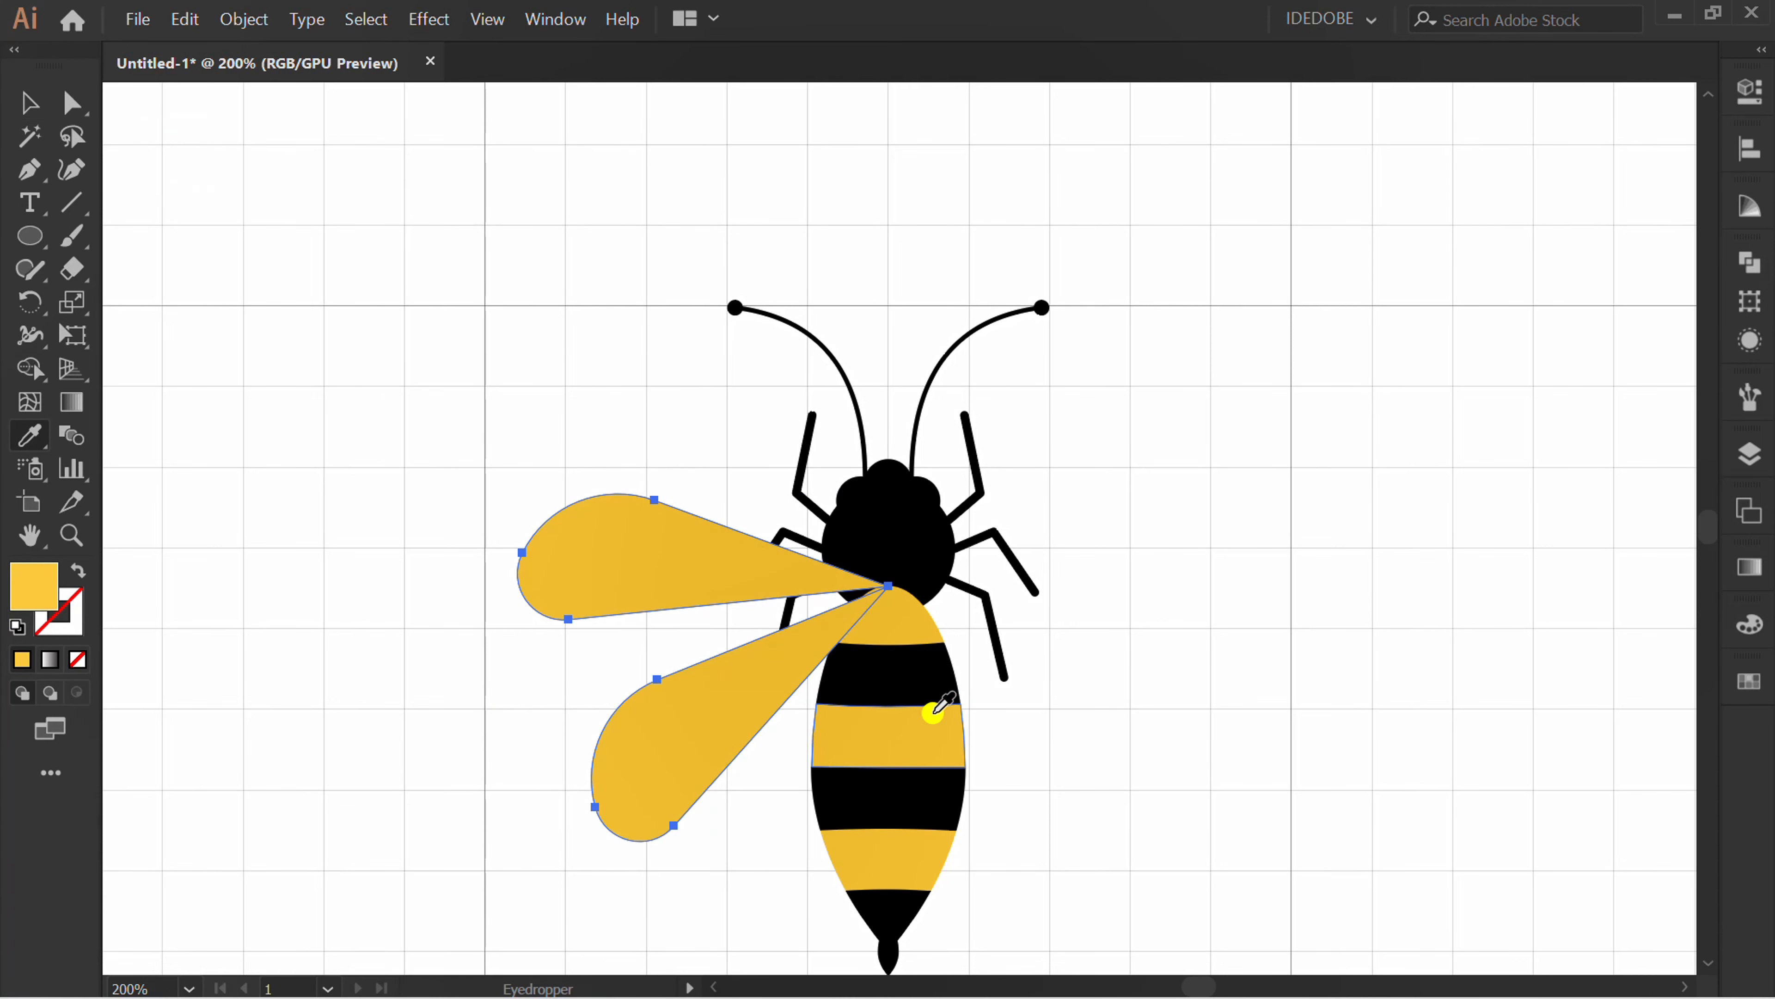
# Set the opacity of both left wings to 50% and deselect them.
pyautogui.press('v')
pyautogui.click(1752, 105)
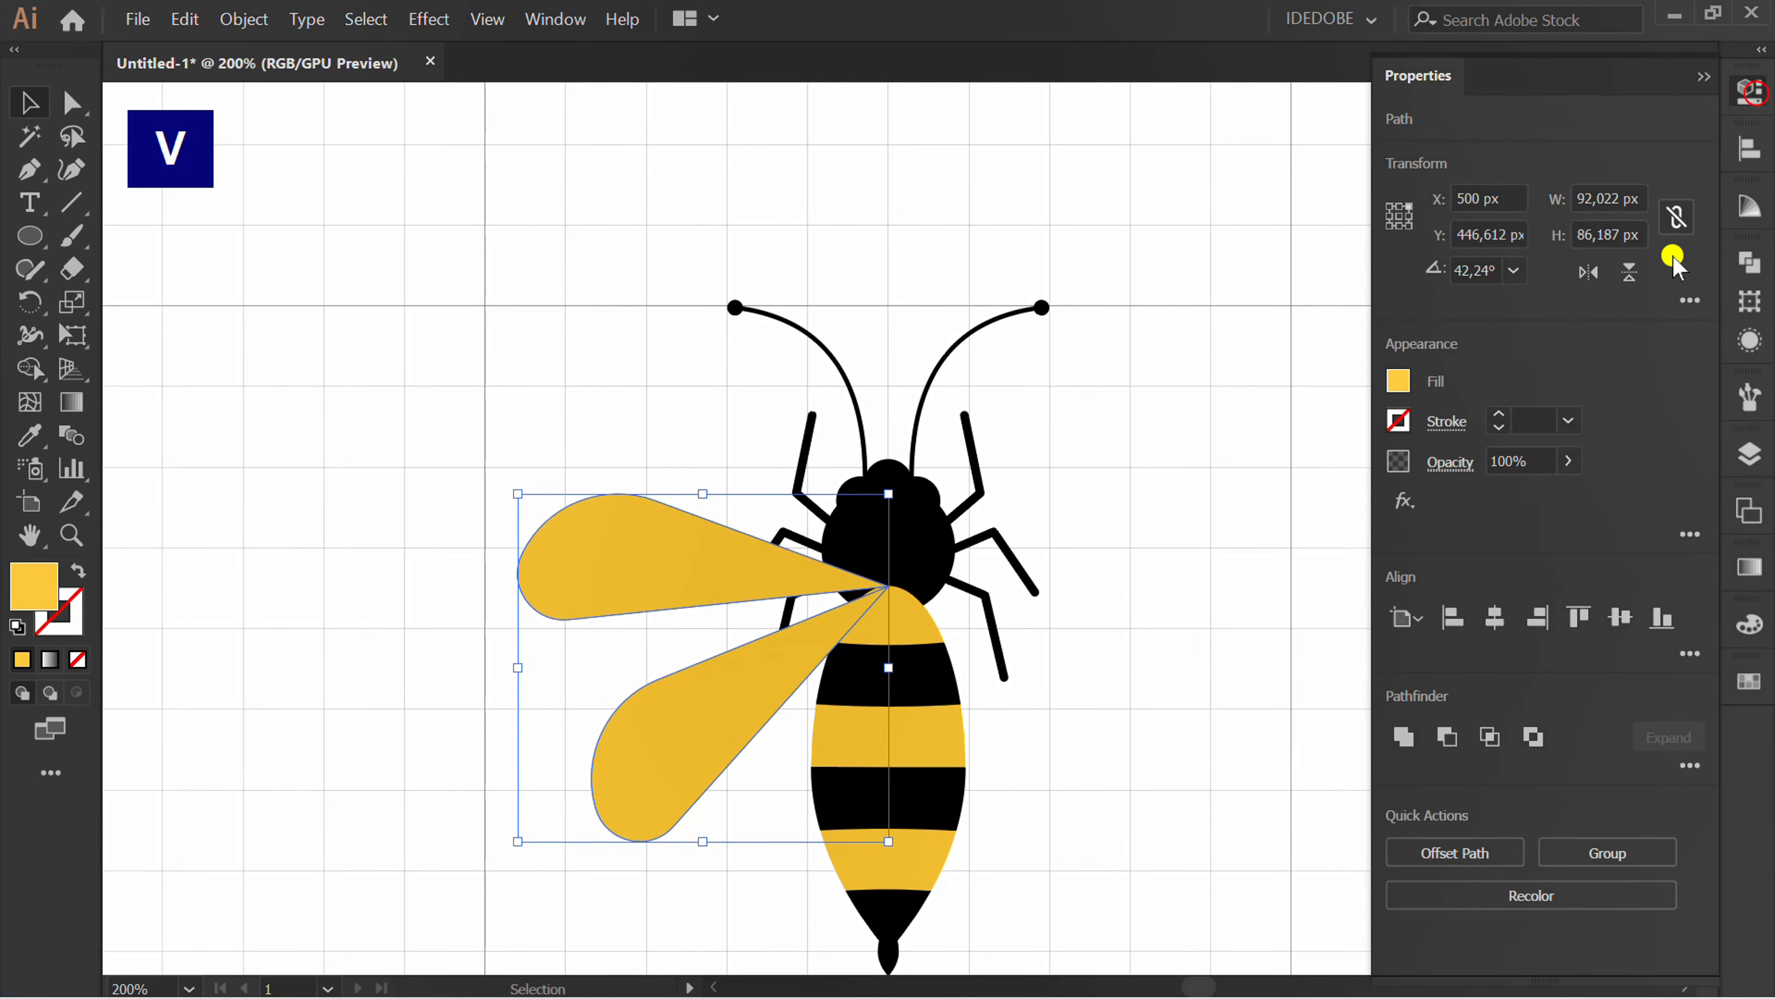
pyautogui.click(1529, 465)
pyautogui.write('50')
pyautogui.click(1244, 576)
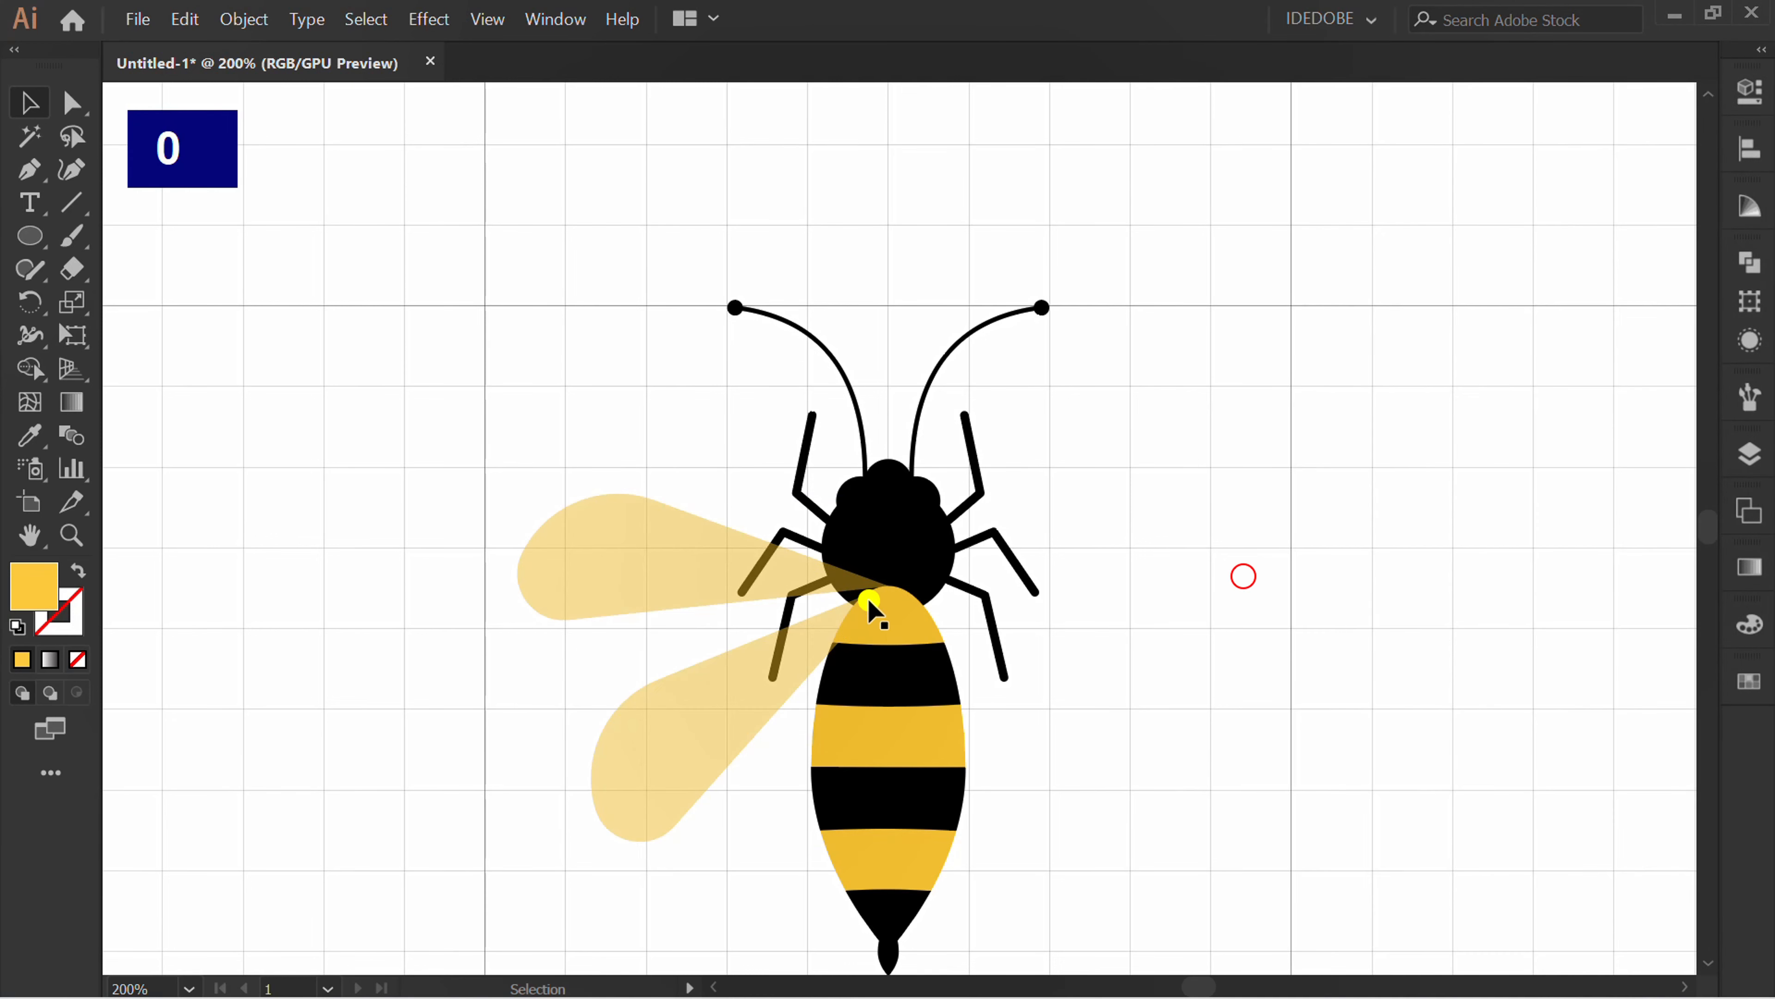
# Reflect a copy of both left wings across the head's vertical centre line to the right side.
pyautogui.moveTo(702, 482); pyautogui.dragTo(555, 766)
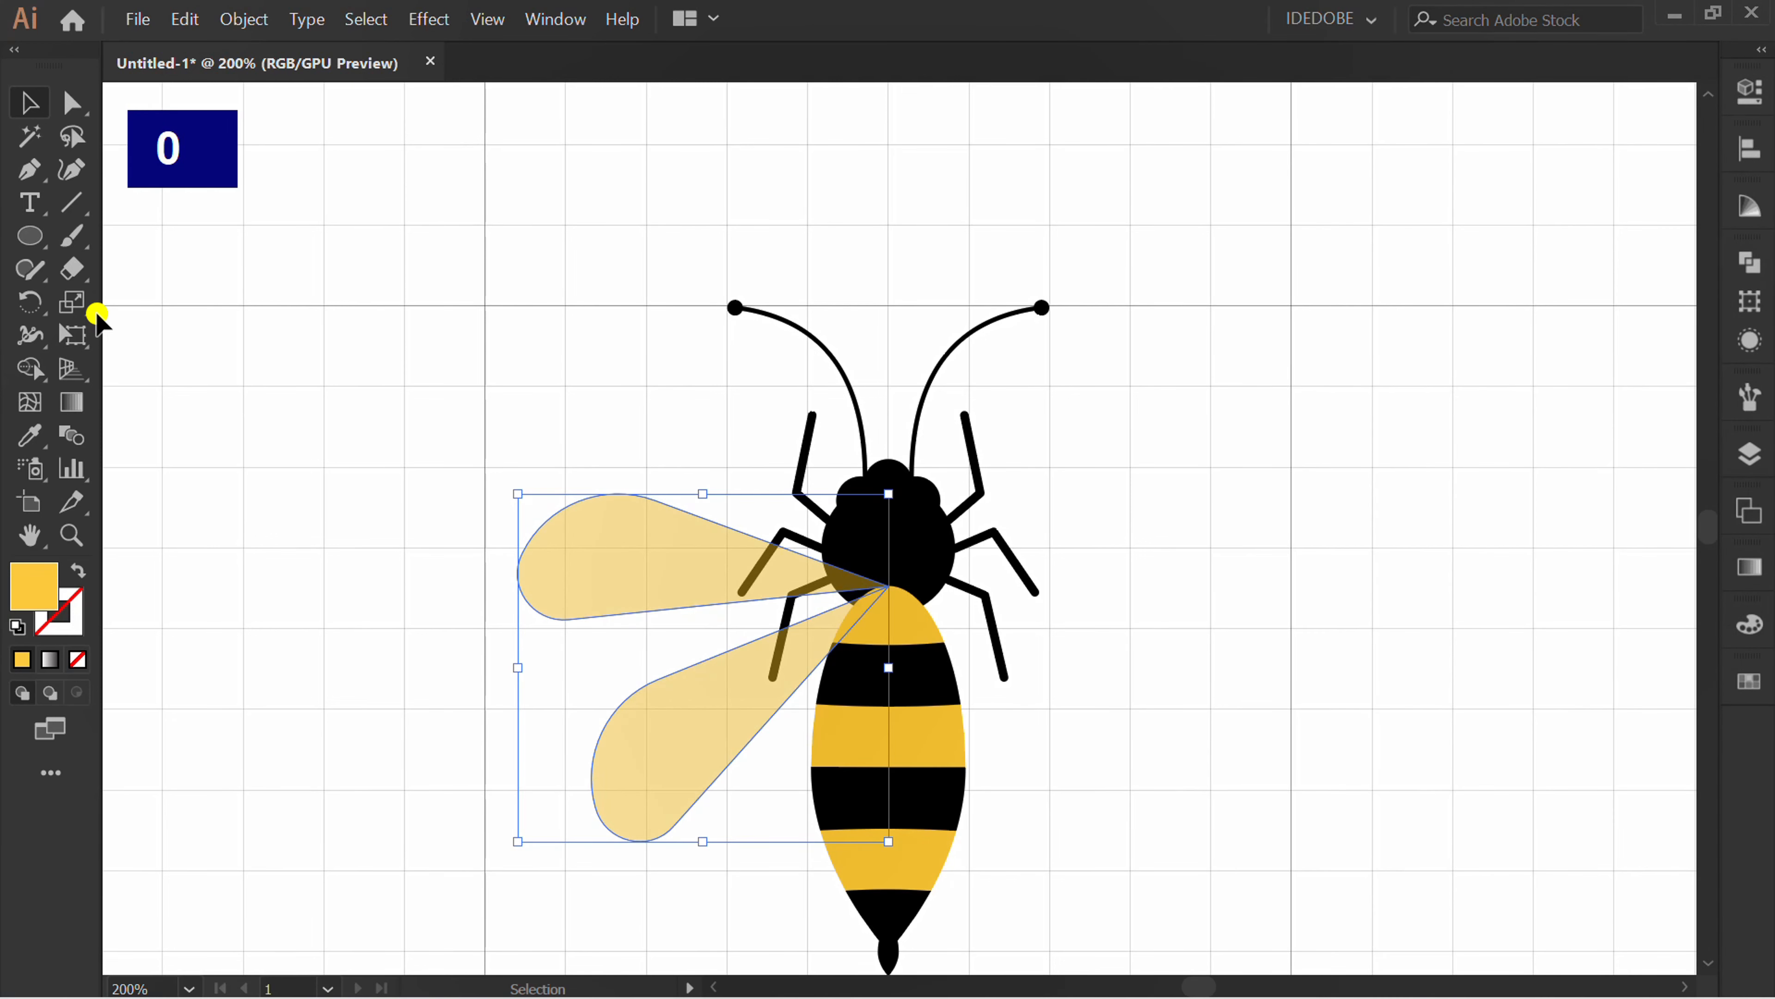
pyautogui.moveTo(29, 302); pyautogui.dragTo(145, 335)
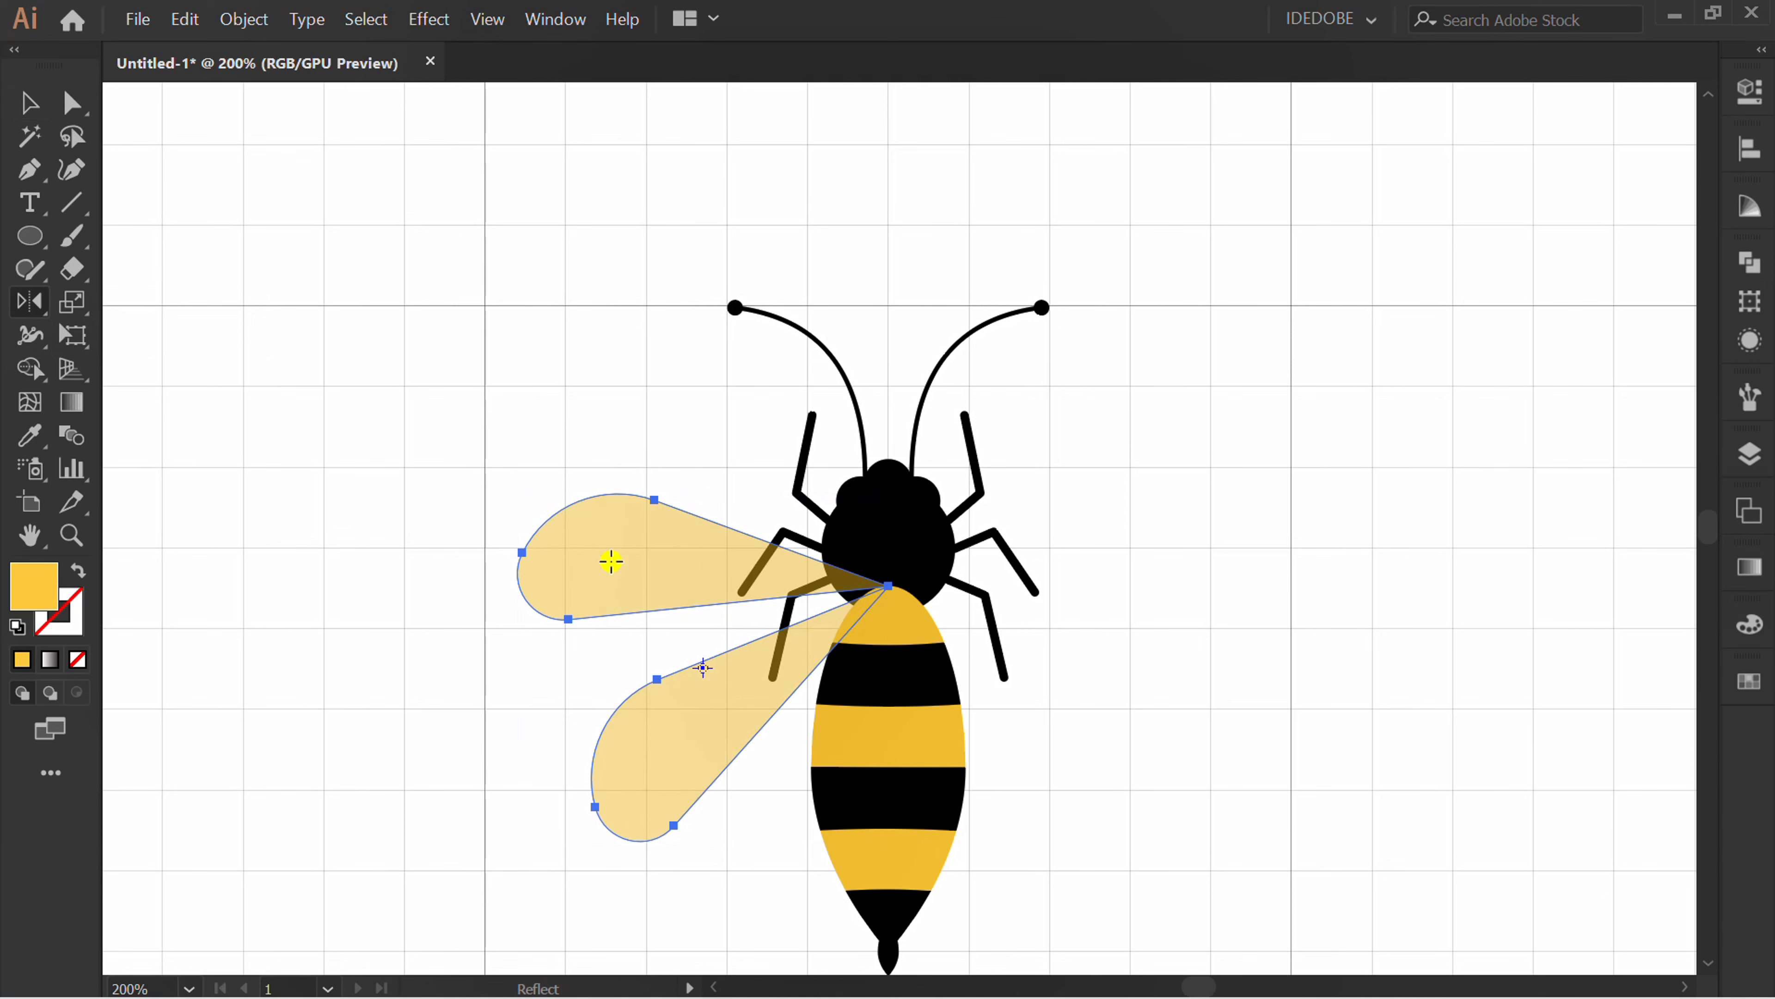
pyautogui.click(887, 459)
pyautogui.moveTo(676, 584); pyautogui.dragTo(1091, 692)
pyautogui.press('v')
pyautogui.click(1200, 351)
# Hide the grid to view the finished bee on a plain white background.
pyautogui.scroll(-3, 1200, 351)
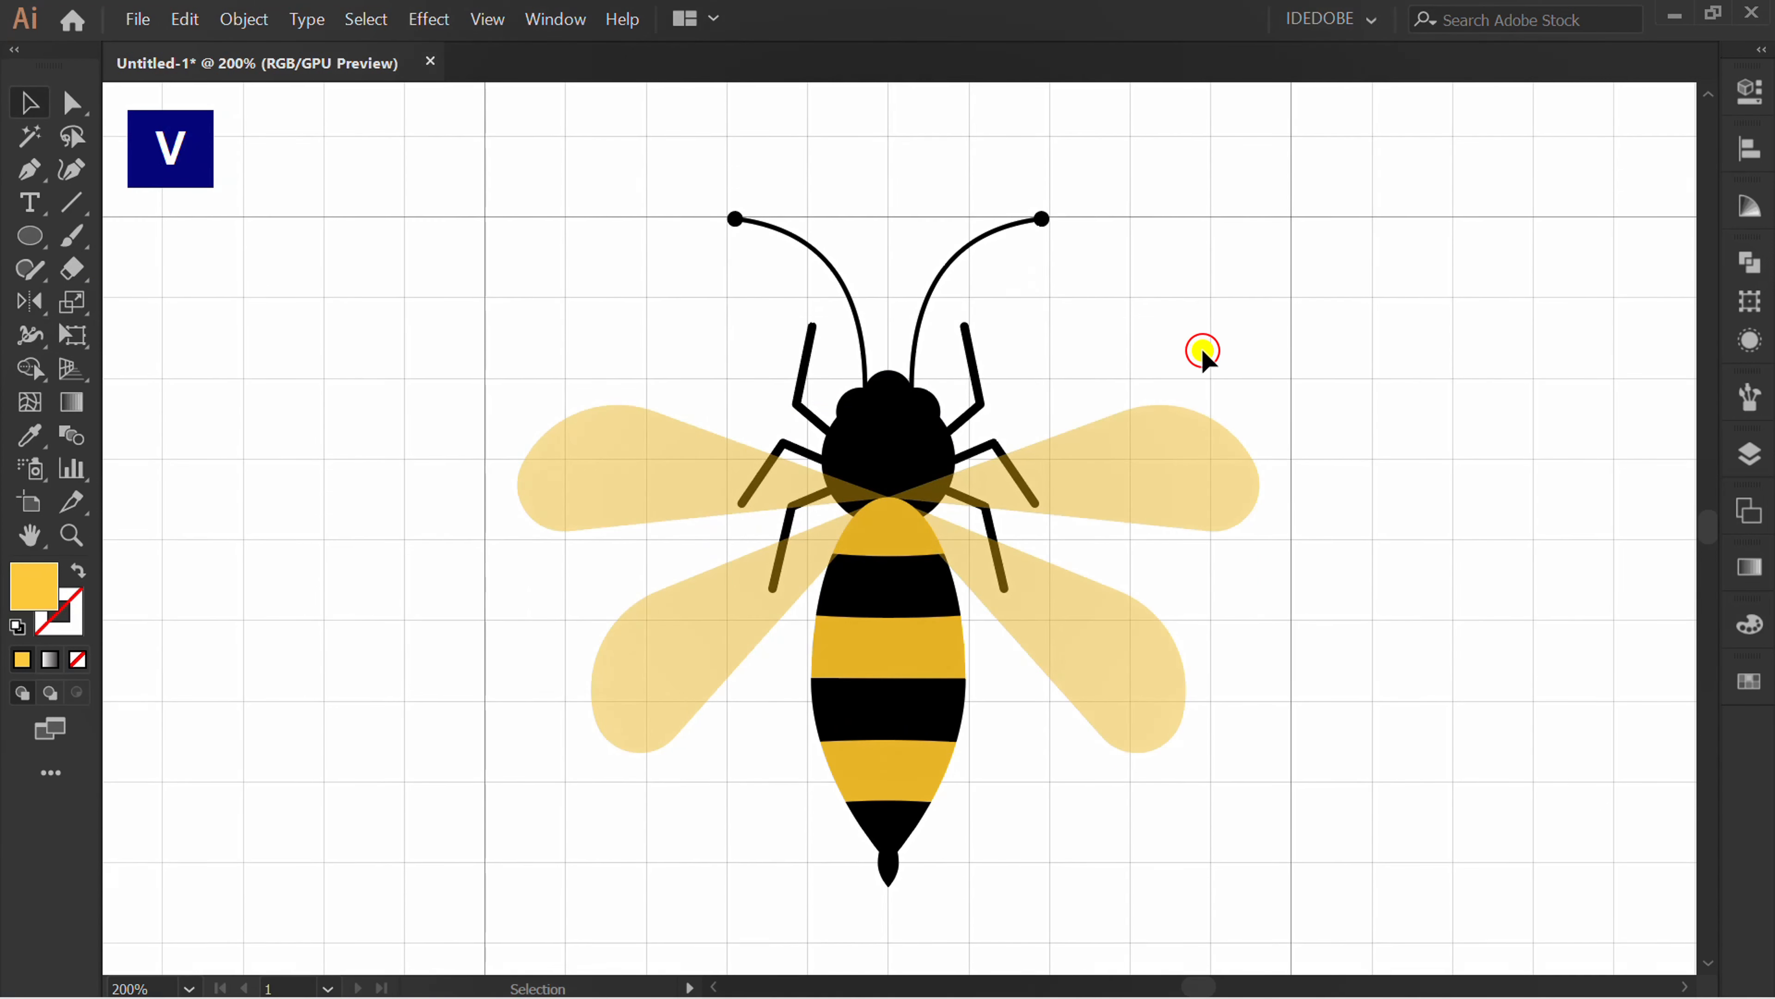
pyautogui.rightClick(507, 242)
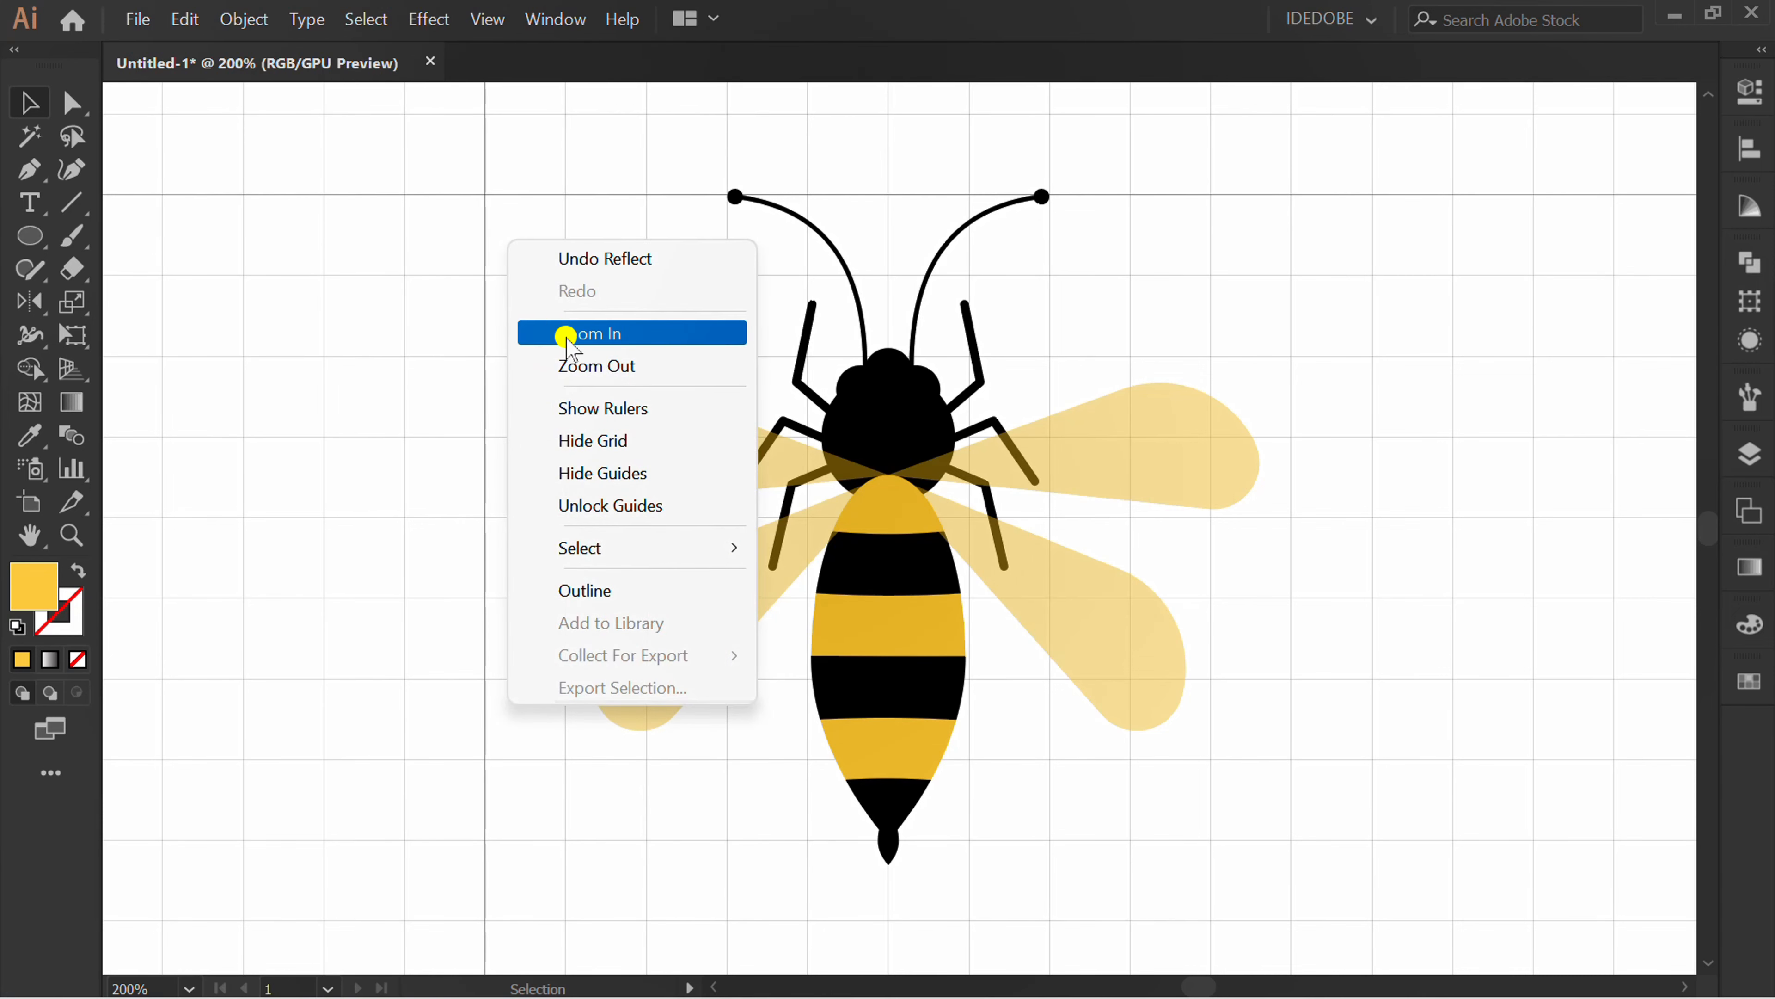
pyautogui.click(631, 438)
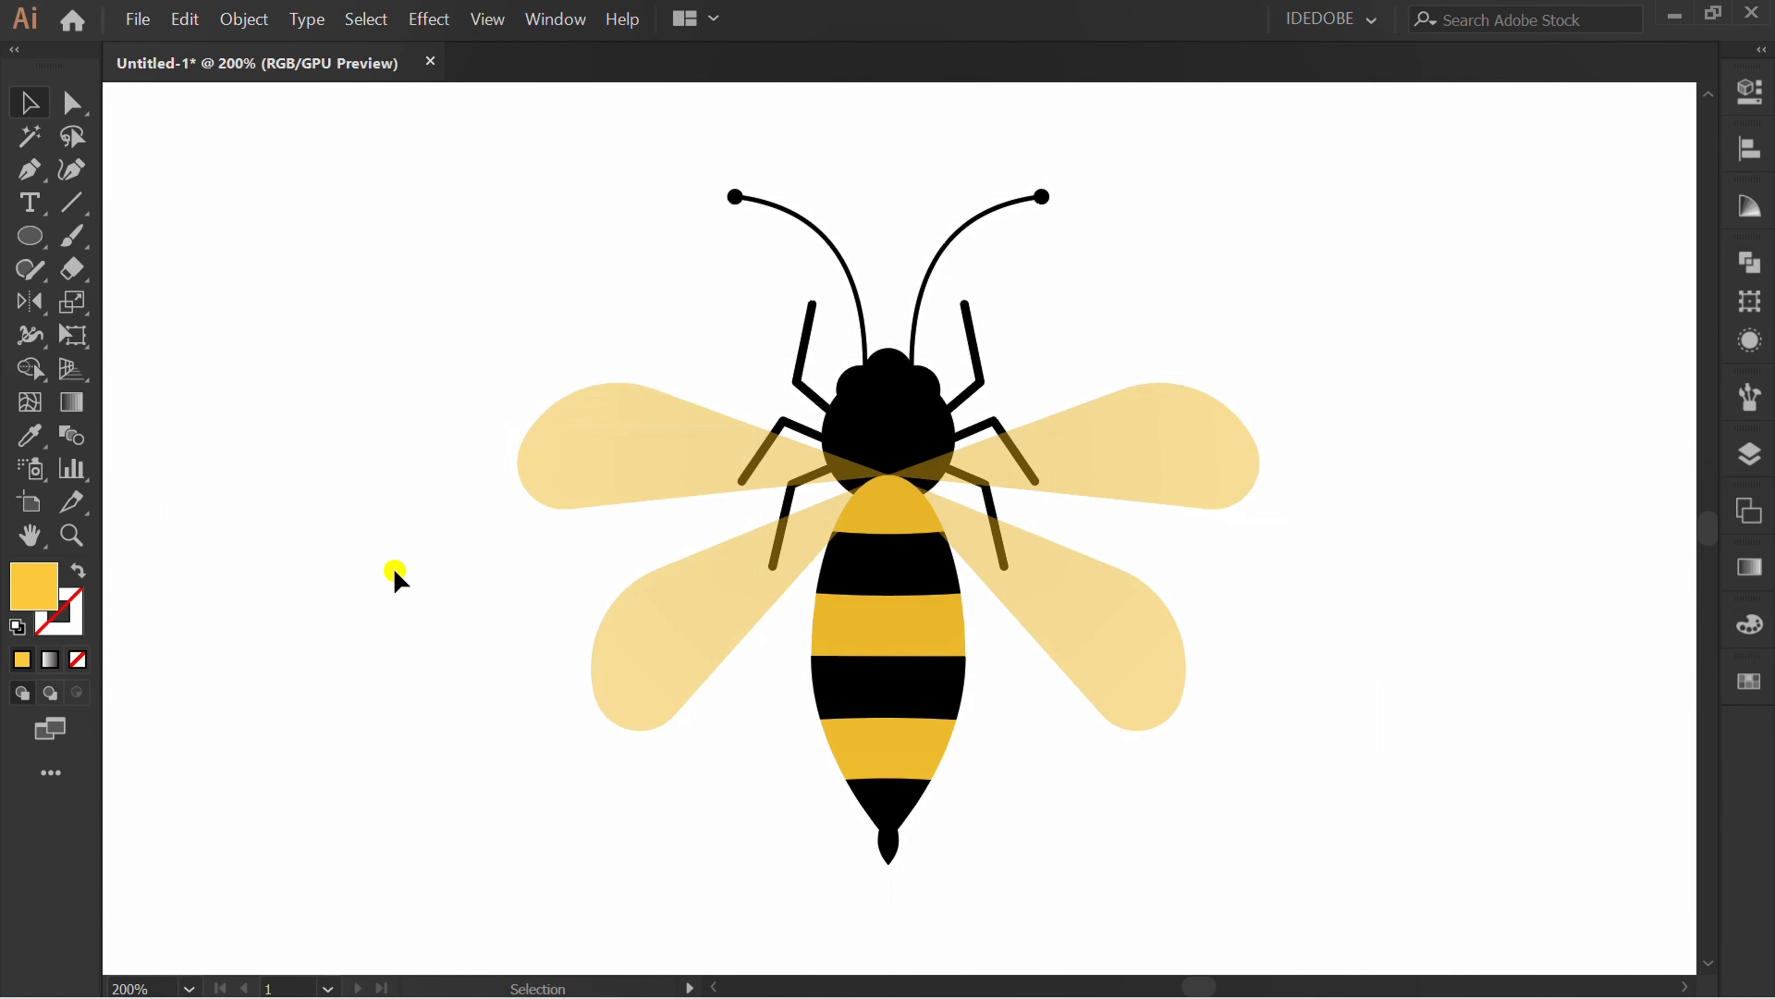
pyautogui.rightClick(358, 383)
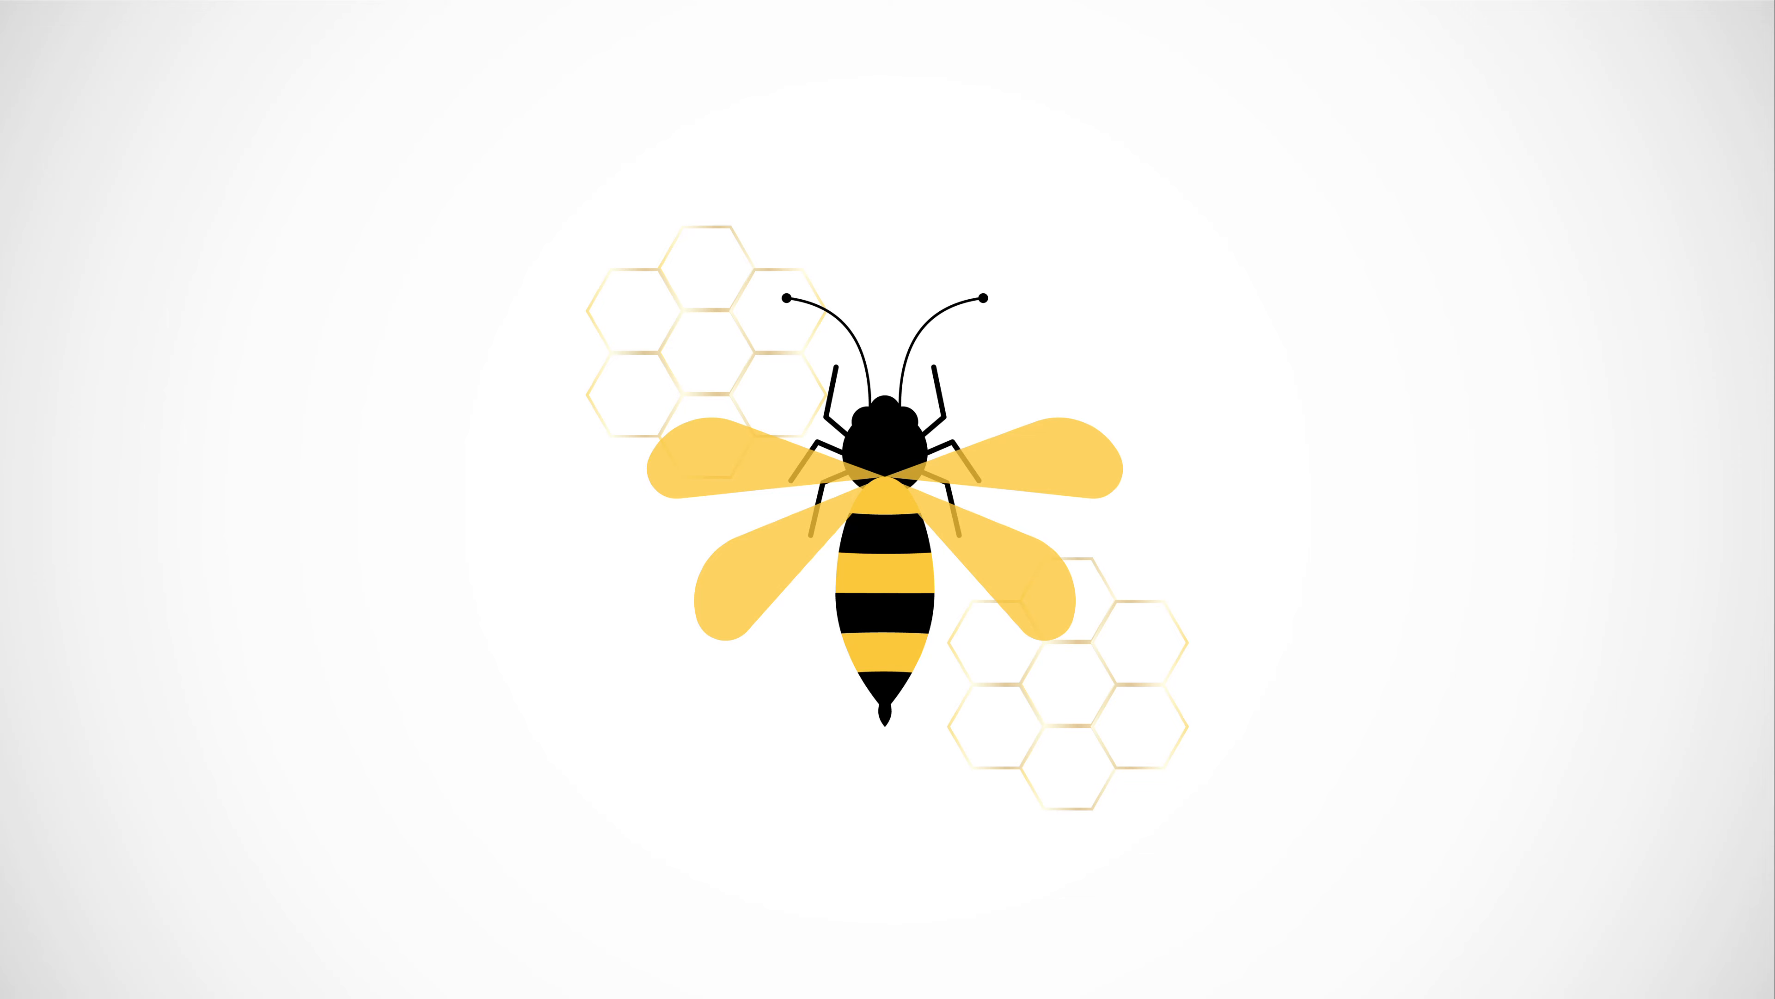